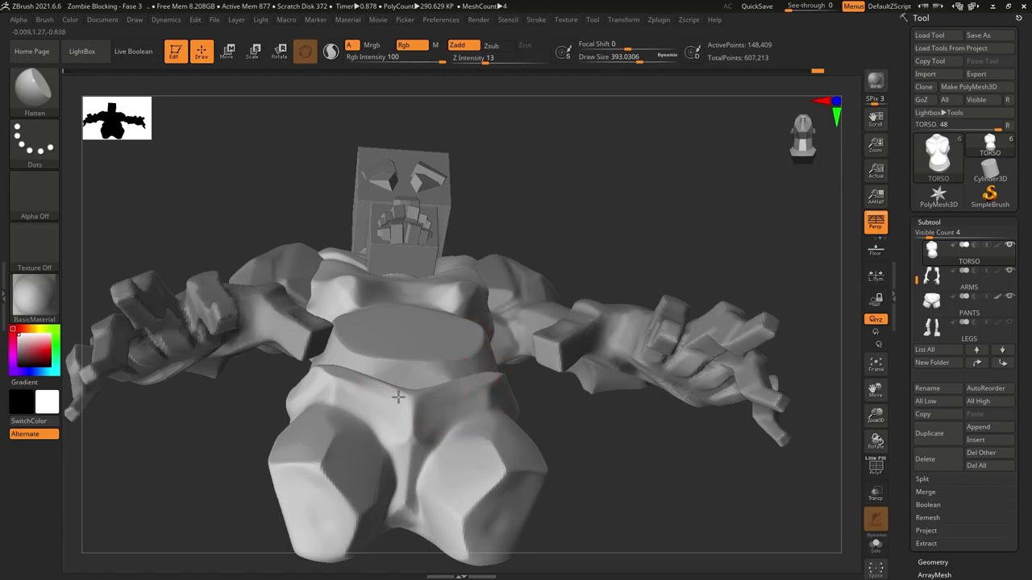
# - Hide the pants, then flatten the torso's belly into broad planes and smooth their transitions
pyautogui.moveTo(422, 389); pyautogui.dragTo(830, 218)
pyautogui.click(1010, 324)
pyautogui.moveTo(806, 306); pyautogui.dragTo(496, 361)
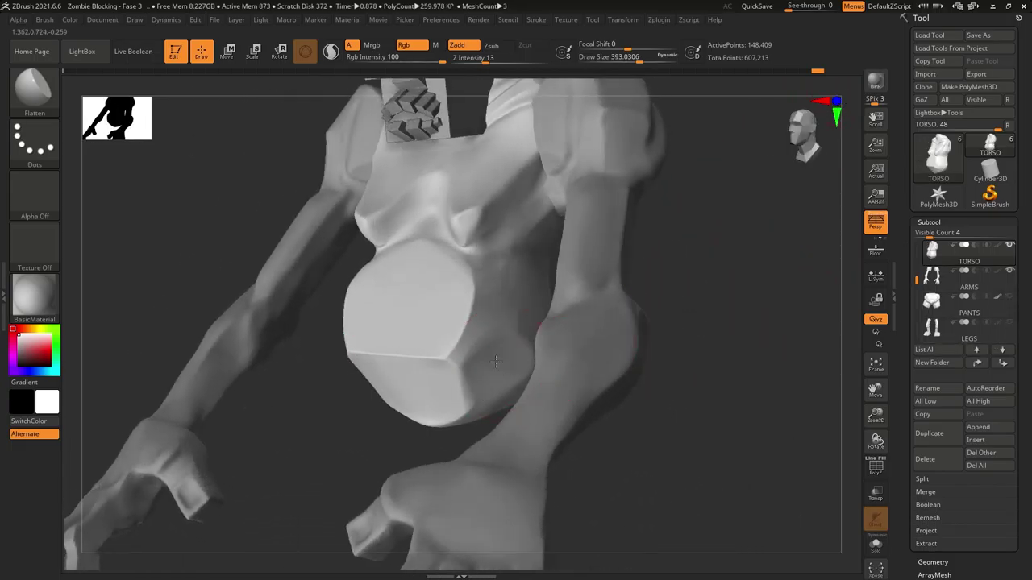
pyautogui.moveTo(539, 332); pyautogui.dragTo(575, 324)
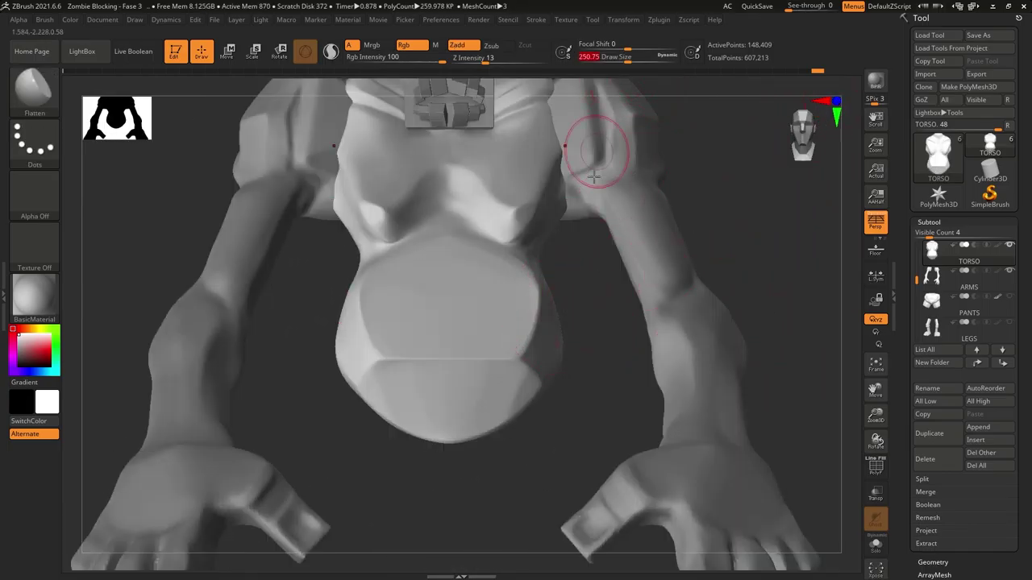
pyautogui.moveTo(615, 81); pyautogui.dragTo(578, 333)
pyautogui.moveTo(516, 319)
pyautogui.mouseDown()
pyautogui.moveTo(761, 258)
pyautogui.moveTo(518, 271)
pyautogui.moveTo(753, 260)
pyautogui.moveTo(417, 221)
pyautogui.mouseUp()
pyautogui.press('shift')
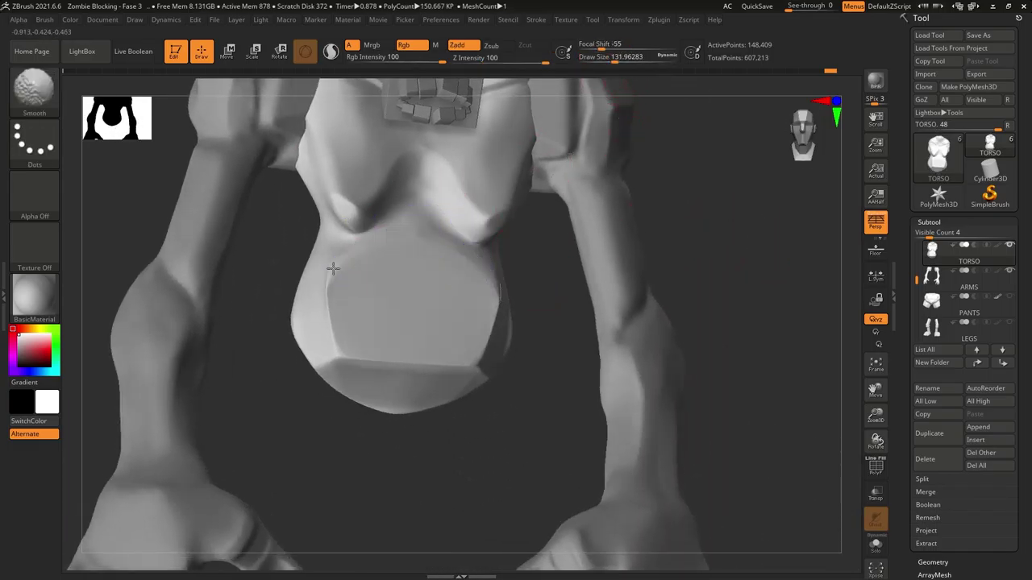
# - Hide the head and make the torso the active subtool, keeping only the torso and arms displayed
pyautogui.moveTo(477, 375)
pyautogui.mouseDown()
pyautogui.moveTo(753, 270)
pyautogui.moveTo(740, 262)
pyautogui.moveTo(755, 233)
pyautogui.moveTo(728, 274)
pyautogui.moveTo(563, 332)
pyautogui.moveTo(601, 346)
pyautogui.mouseUp()
pyautogui.click(875, 173)
pyautogui.click(833, 102)
pyautogui.moveTo(657, 260); pyautogui.dragTo(560, 274)
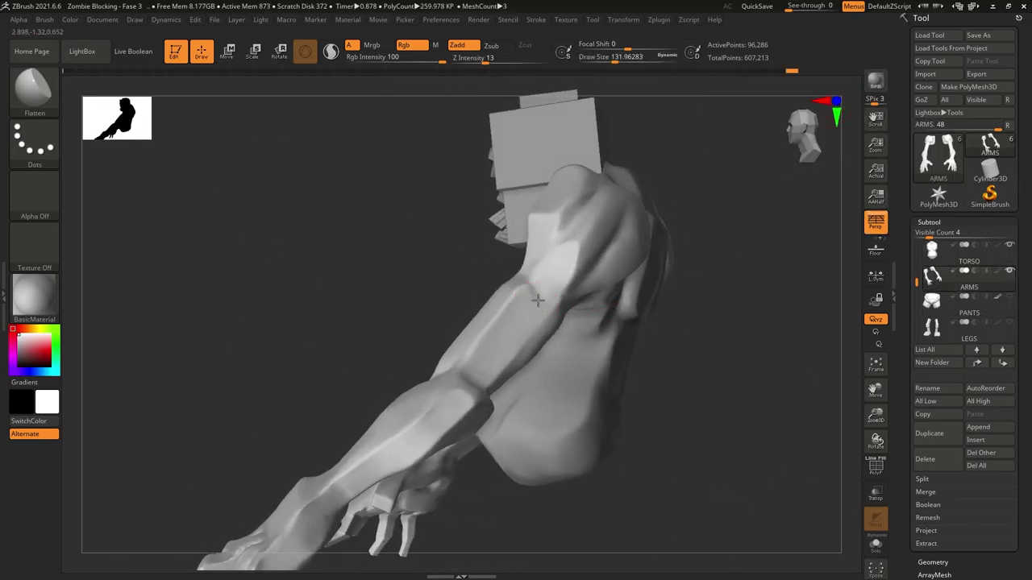
pyautogui.moveTo(524, 309)
pyautogui.mouseDown(button='right')
pyautogui.moveTo(615, 336)
pyautogui.moveTo(417, 318)
pyautogui.moveTo(732, 207)
pyautogui.moveTo(631, 287)
pyautogui.moveTo(726, 281)
pyautogui.moveTo(634, 258)
pyautogui.moveTo(830, 226)
pyautogui.moveTo(742, 270)
pyautogui.moveTo(682, 279)
pyautogui.moveTo(751, 279)
pyautogui.mouseUp(button='right')
pyautogui.press(']')
pyautogui.keyDown('alt'); pyautogui.click(638, 306); pyautogui.keyUp('alt')
pyautogui.keyDown('ctrl'); pyautogui.moveTo(637, 307); pyautogui.dragTo(704, 127, button='right'); pyautogui.keyUp('ctrl')
pyautogui.moveTo(428, 342); pyautogui.dragTo(715, 238, button='right')
# - Turn off perspective and flatten the torso's flanks with the Flatten brush at a draw size of about 234
pyautogui.press('p')
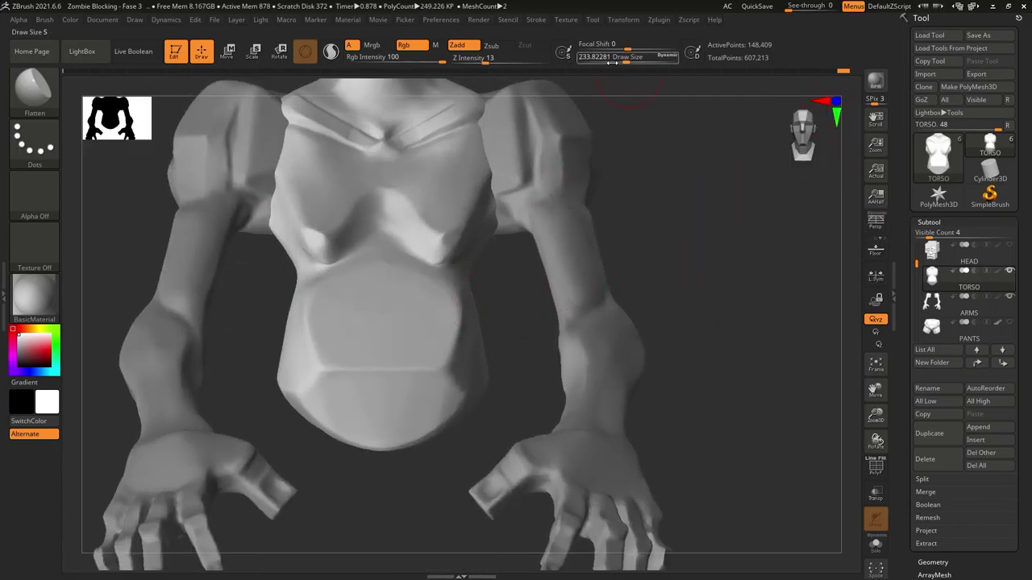
pyautogui.moveTo(490, 351); pyautogui.dragTo(389, 292, button='right')
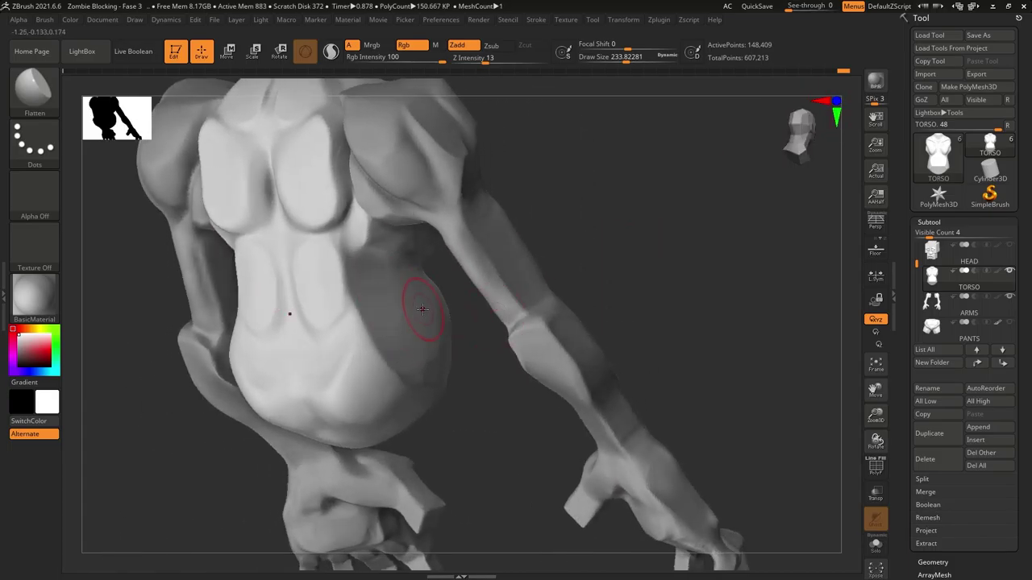
pyautogui.moveTo(545, 339); pyautogui.dragTo(663, 331, button='right')
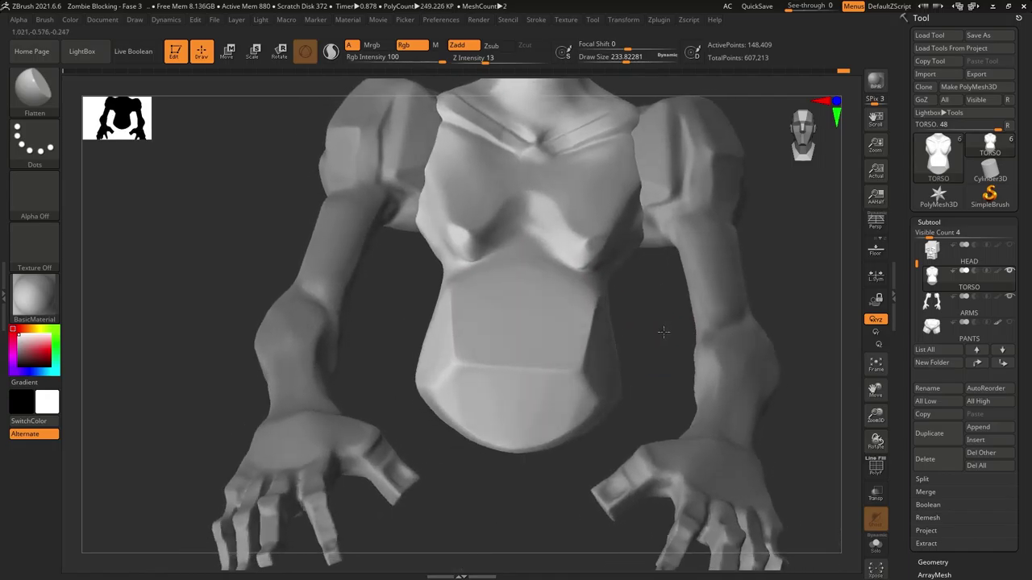
pyautogui.press('b')
pyautogui.press('c')
pyautogui.press('b')
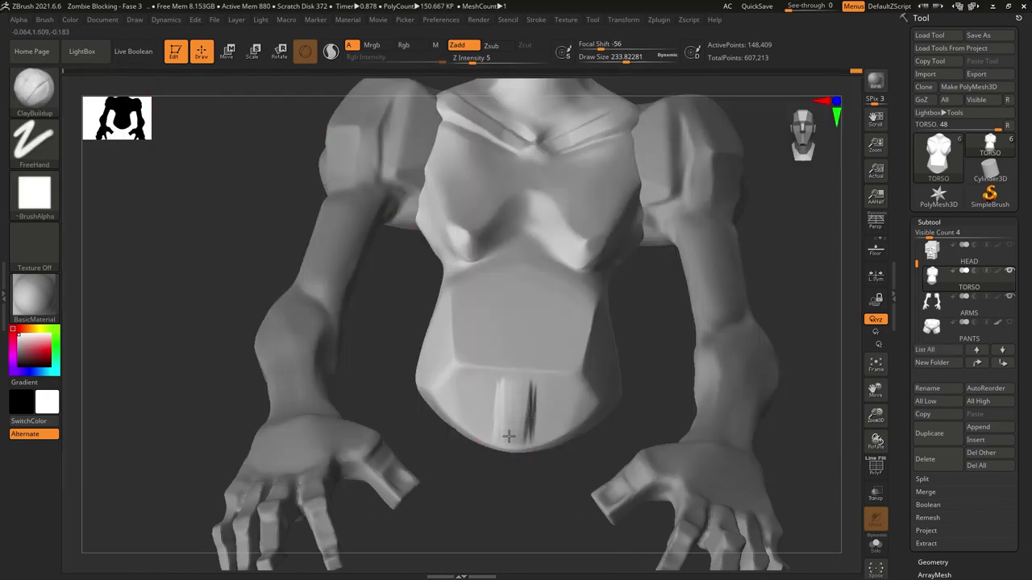
pyautogui.hotkey('ctrl', 'z')
pyautogui.press('b')
pyautogui.press('Escape')
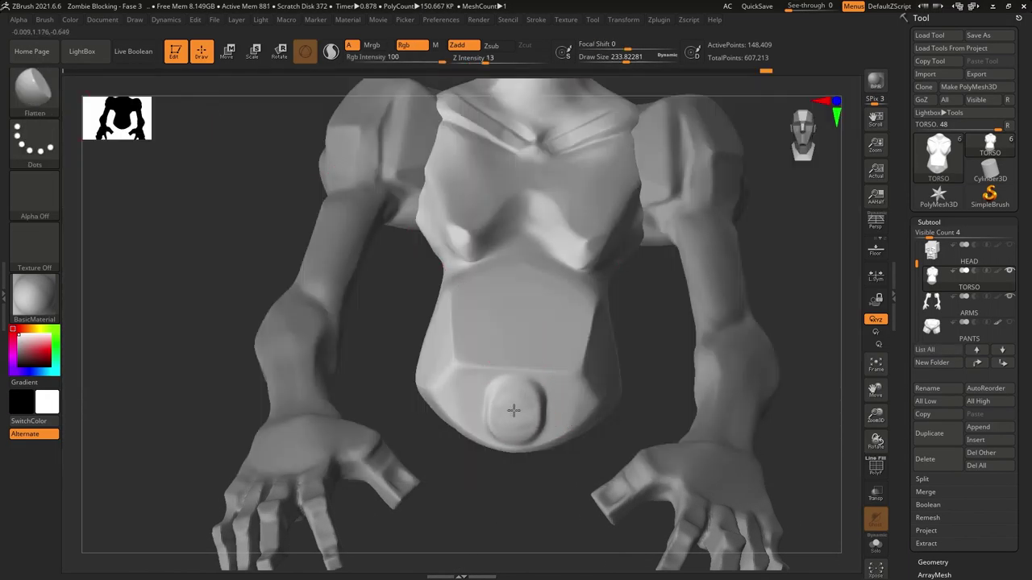
# - Merge the torso and arms into a single subtool with MergeDown
pyautogui.moveTo(508, 454); pyautogui.dragTo(806, 339, button='right')
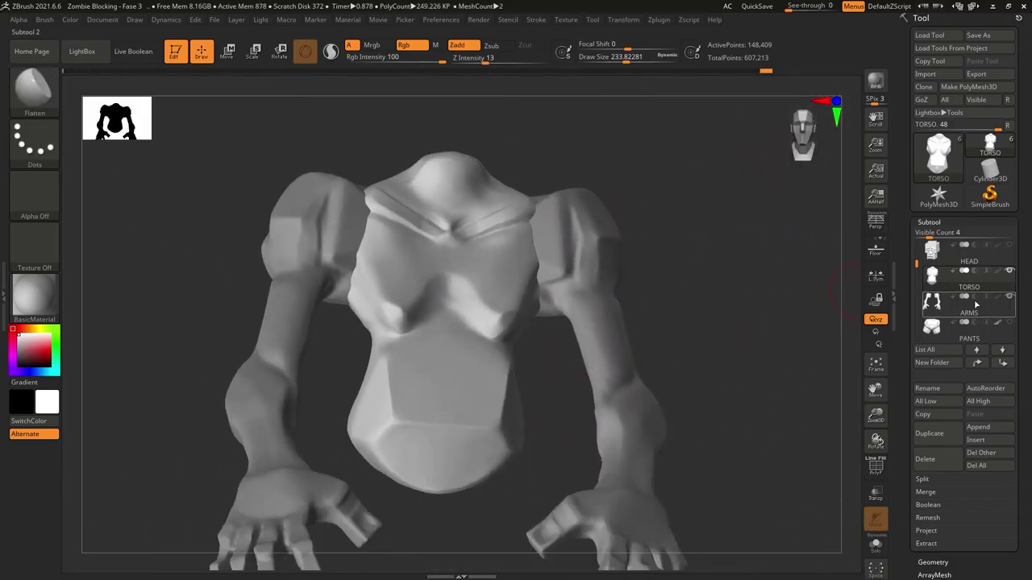
pyautogui.click(928, 433)
pyautogui.click(927, 458)
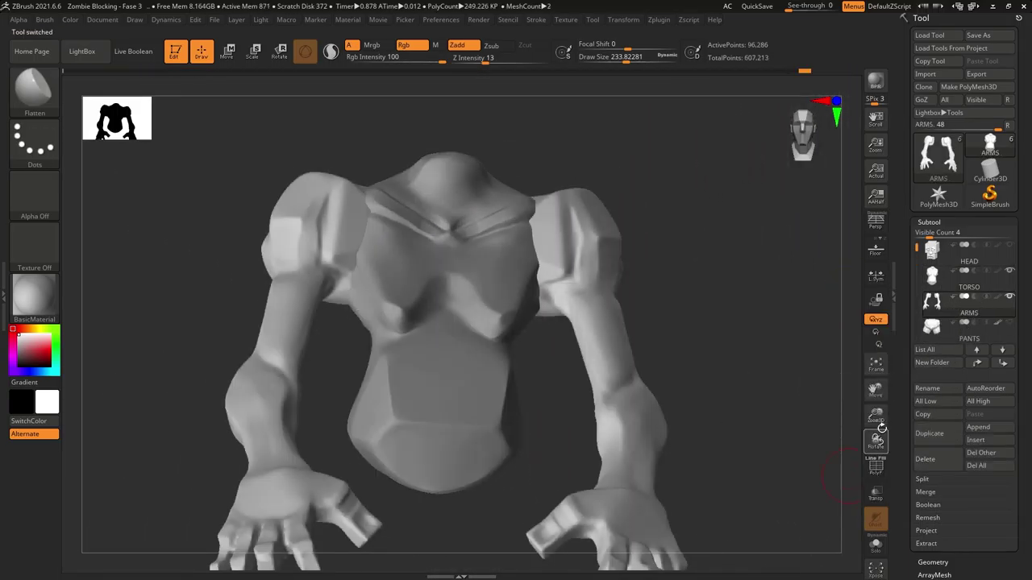
pyautogui.click(927, 492)
pyautogui.click(934, 505)
# - Turn perspective back on and fuse the merged torso and arms with DynaMesh at resolution 112
pyautogui.press('p')
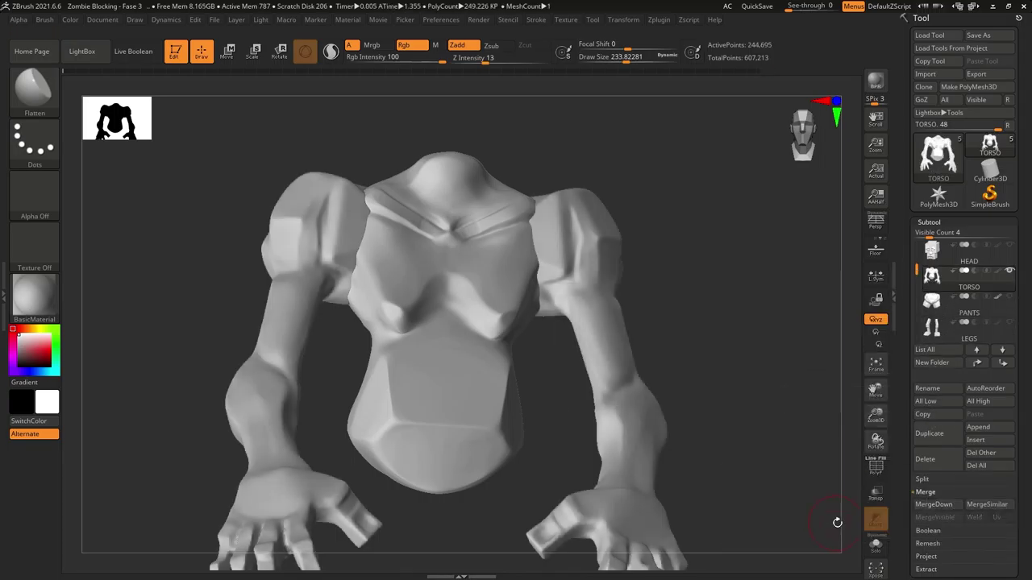
pyautogui.moveTo(661, 339); pyautogui.dragTo(812, 274, button='right')
pyautogui.click(943, 415)
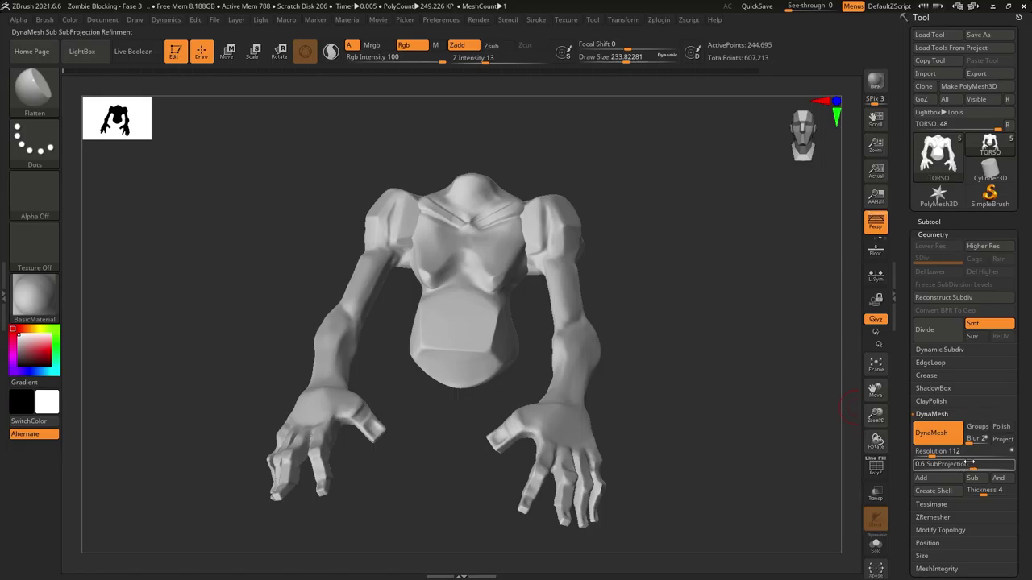
pyautogui.click(931, 433)
# - Fill the seams between the chest and shoulders with ClayBuildup at a draw size of about 120, and smooth them
pyautogui.moveTo(774, 378)
pyautogui.mouseDown(button='right')
pyautogui.moveTo(786, 390)
pyautogui.moveTo(776, 396)
pyautogui.moveTo(642, 274)
pyautogui.moveTo(779, 250)
pyautogui.moveTo(511, 212)
pyautogui.mouseUp(button='right')
pyautogui.press('b')
pyautogui.press('c')
pyautogui.press('b')
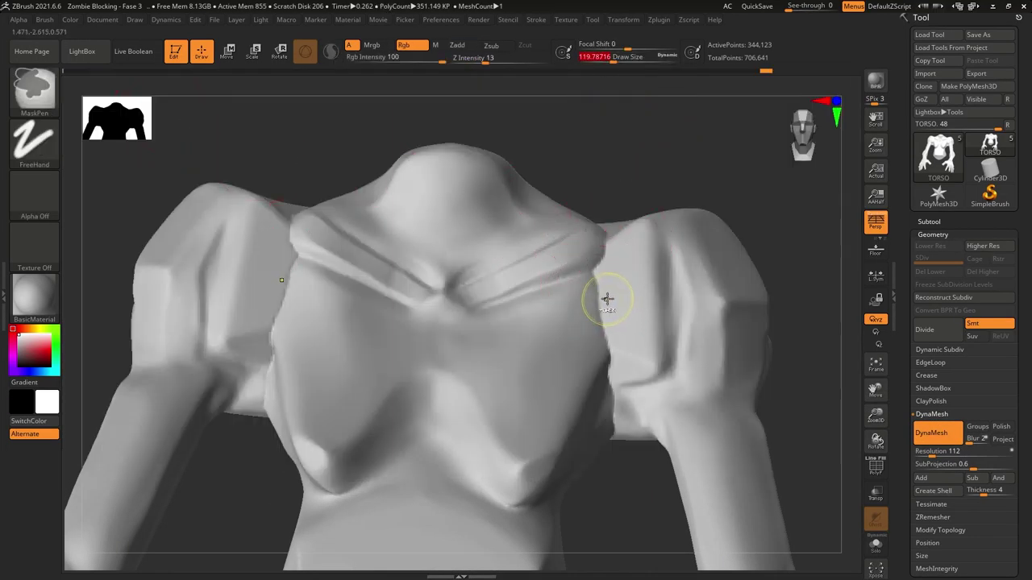
pyautogui.moveTo(590, 302)
pyautogui.mouseDown()
pyautogui.moveTo(629, 278)
pyautogui.moveTo(595, 287)
pyautogui.mouseUp()
pyautogui.press('shift')
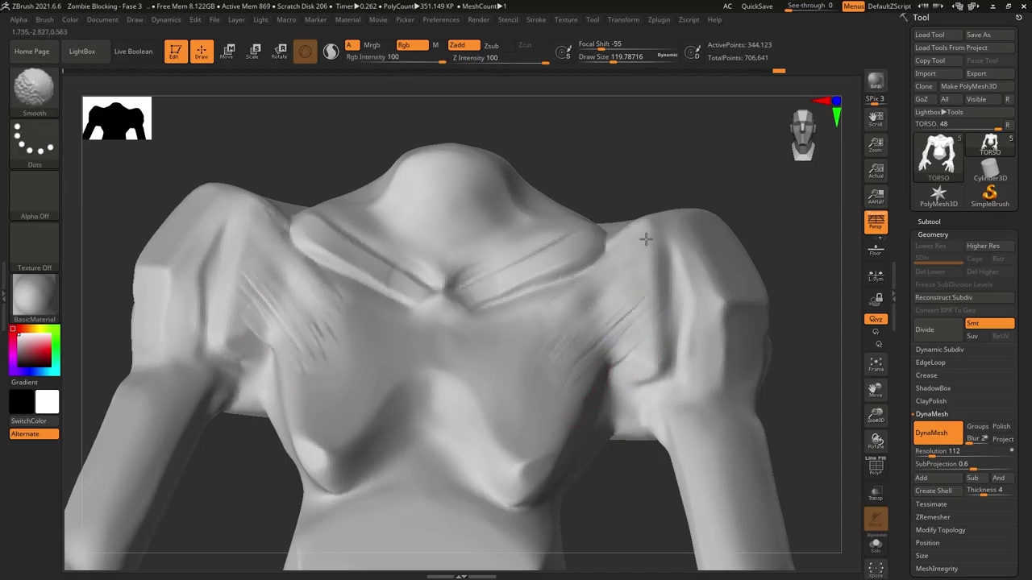
pyautogui.moveTo(617, 372)
pyautogui.keyDown('shift'); pyautogui.mouseDown()
pyautogui.moveTo(570, 409)
pyautogui.moveTo(632, 363)
pyautogui.moveTo(634, 352)
pyautogui.moveTo(574, 392)
pyautogui.moveTo(622, 353)
pyautogui.mouseUp(); pyautogui.keyUp('shift')
pyautogui.moveTo(621, 352); pyautogui.dragTo(767, 271, button='right')
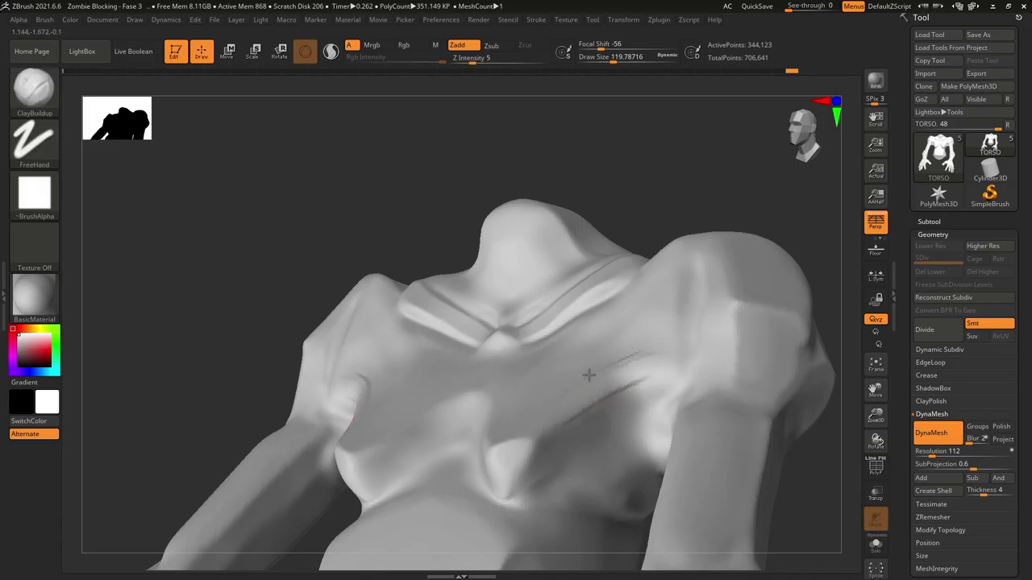
# - Build up the outer chest and extend the collarbone ridges over the shoulder tops, smoothing the added volume
pyautogui.moveTo(646, 367); pyautogui.dragTo(612, 400, button='right')
pyautogui.moveTo(721, 389)
pyautogui.mouseDown(button='right')
pyautogui.moveTo(634, 336)
pyautogui.moveTo(732, 343)
pyautogui.moveTo(774, 271)
pyautogui.moveTo(631, 393)
pyautogui.moveTo(728, 301)
pyautogui.mouseUp(button='right')
pyautogui.keyDown('shift'); pyautogui.moveTo(728, 301); pyautogui.dragTo(645, 351); pyautogui.keyUp('shift')
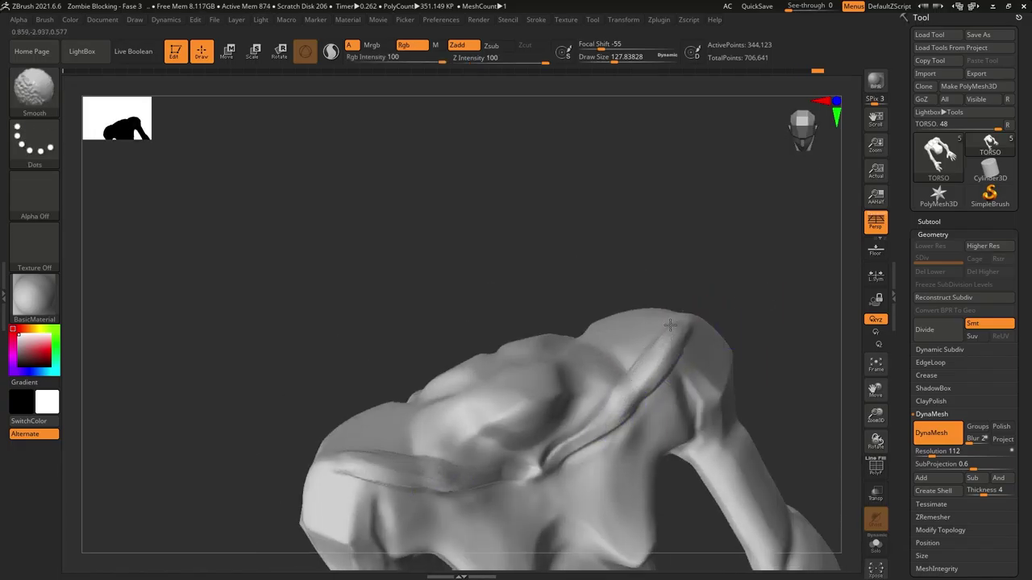
pyautogui.moveTo(652, 350)
pyautogui.mouseDown(button='right')
pyautogui.moveTo(742, 269)
pyautogui.moveTo(578, 455)
pyautogui.moveTo(756, 299)
pyautogui.moveTo(671, 333)
pyautogui.mouseUp(button='right')
# - Flatten the outer ends of the collarbone ridges with the Flatten brush at a draw size of about 128
pyautogui.press('b')
pyautogui.press('f')
pyautogui.press('l')
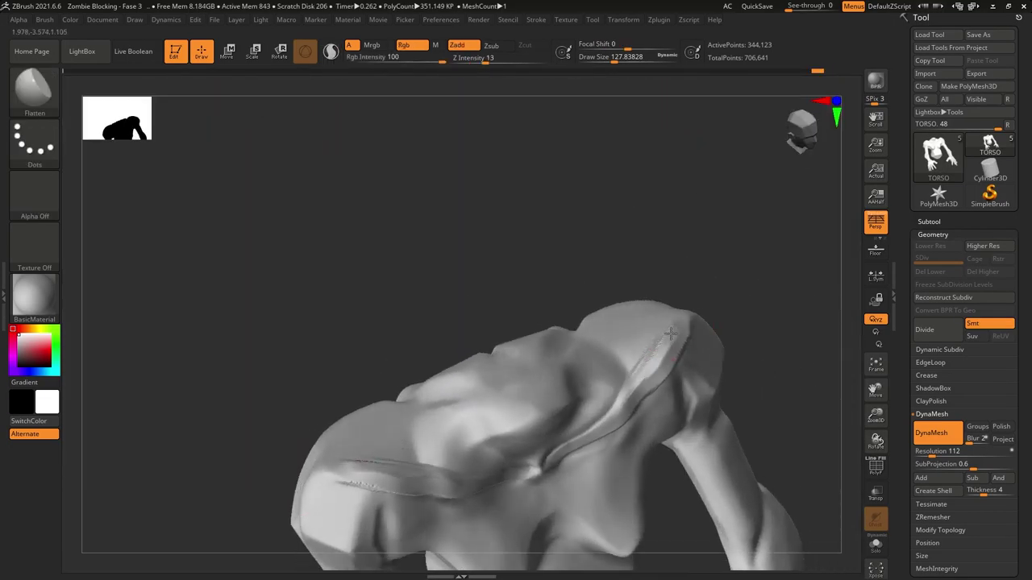
# - Build up and smooth the front deltoids, and refine the collarbones with ClayBuildup at Z Intensity 3
pyautogui.moveTo(646, 377); pyautogui.dragTo(610, 224, button='right')
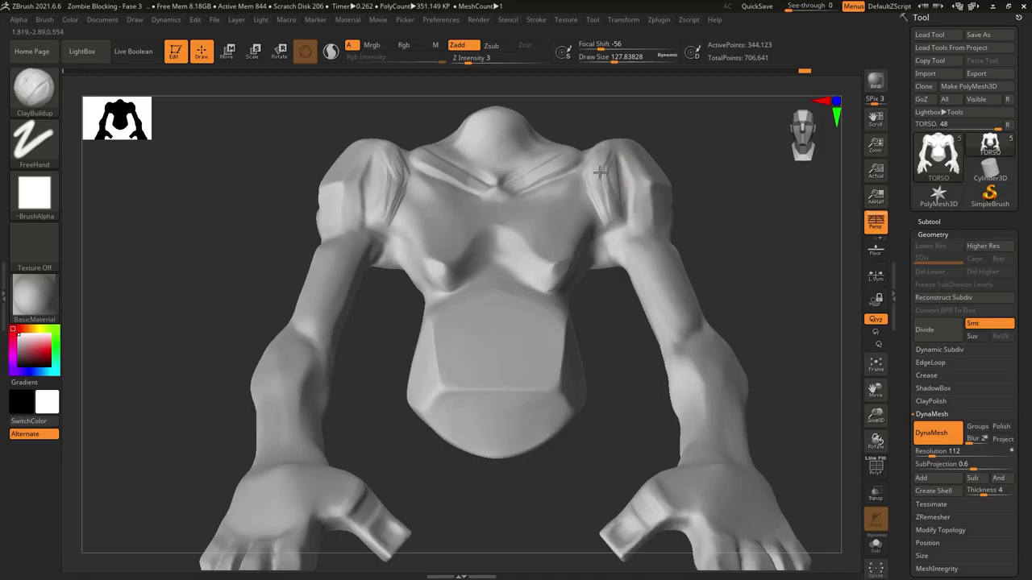
pyautogui.press('shift')
pyautogui.keyDown('shift'); pyautogui.moveTo(619, 208); pyautogui.dragTo(603, 198); pyautogui.keyUp('shift')
pyautogui.press('shift')
pyautogui.moveTo(693, 202)
pyautogui.mouseDown()
pyautogui.moveTo(741, 170)
pyautogui.moveTo(507, 179)
pyautogui.mouseUp()
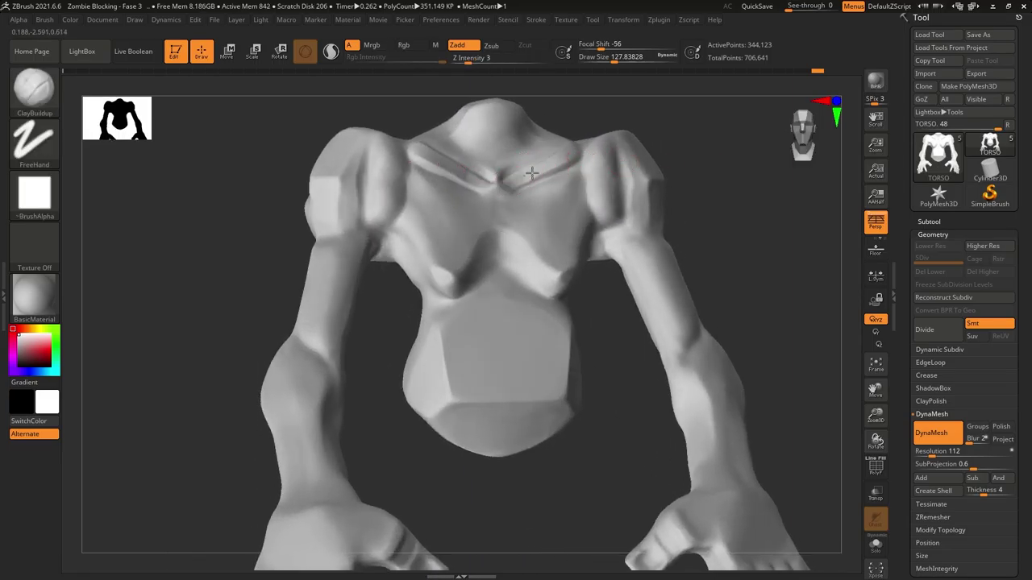
pyautogui.press('shift')
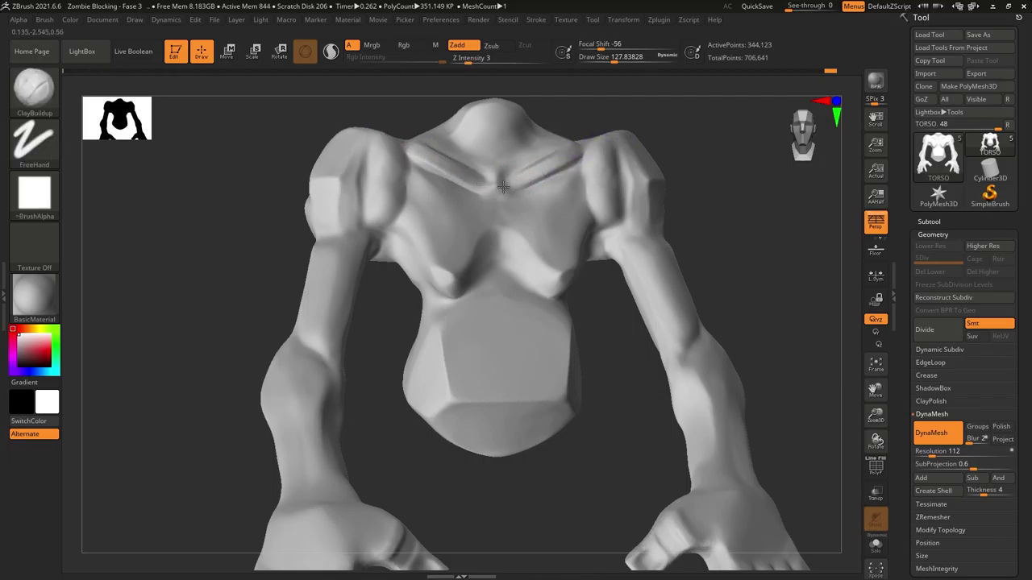
# - Flatten and soften the front deltoids into the chest, enlarging the brush's draw size to about 163
pyautogui.moveTo(702, 169)
pyautogui.mouseDown()
pyautogui.moveTo(685, 133)
pyautogui.moveTo(635, 122)
pyautogui.mouseUp()
pyautogui.press('b')
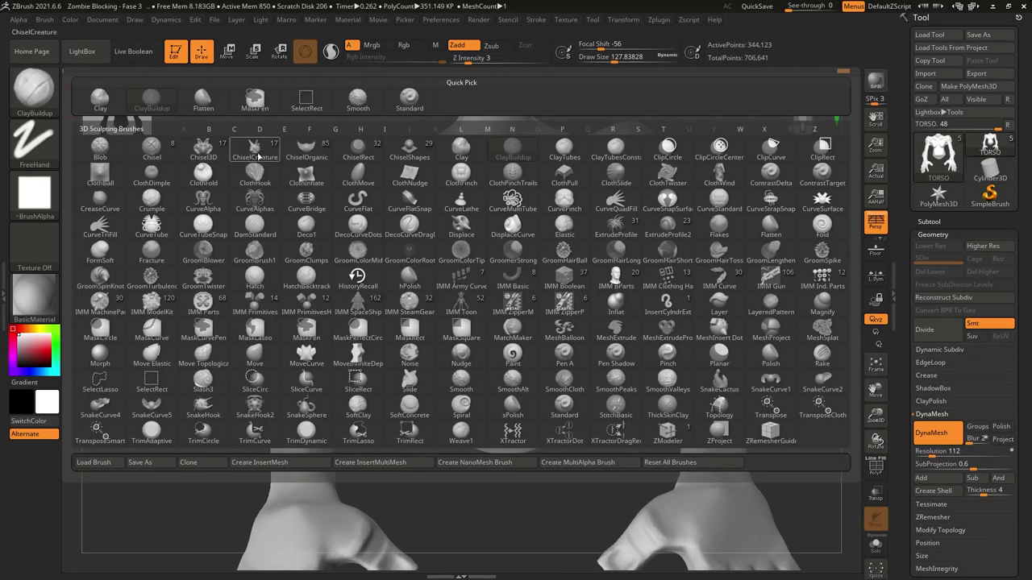
pyautogui.press('f')
pyautogui.press('l')
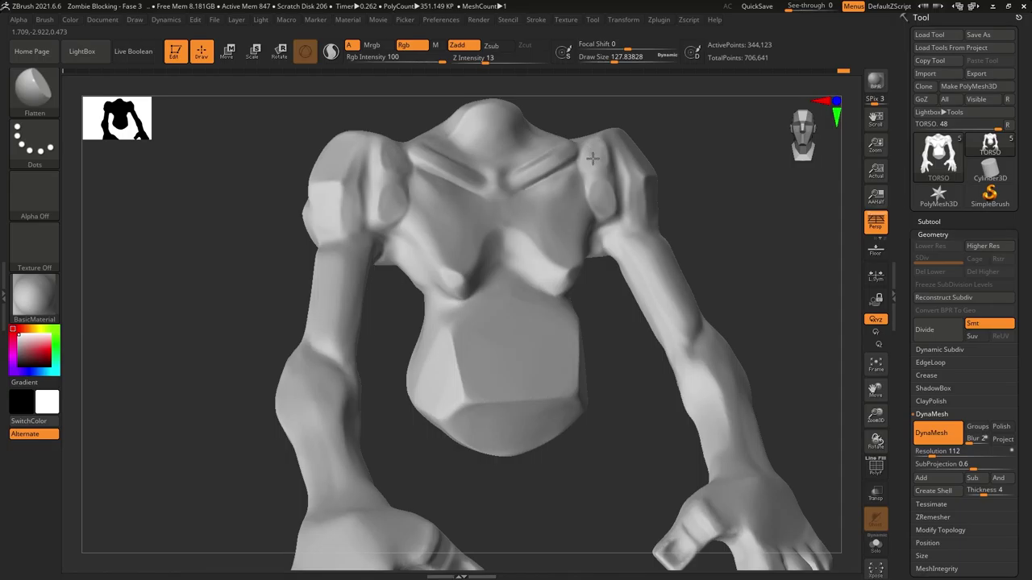
pyautogui.moveTo(602, 161)
pyautogui.mouseDown()
pyautogui.moveTo(612, 165)
pyautogui.moveTo(588, 160)
pyautogui.mouseUp()
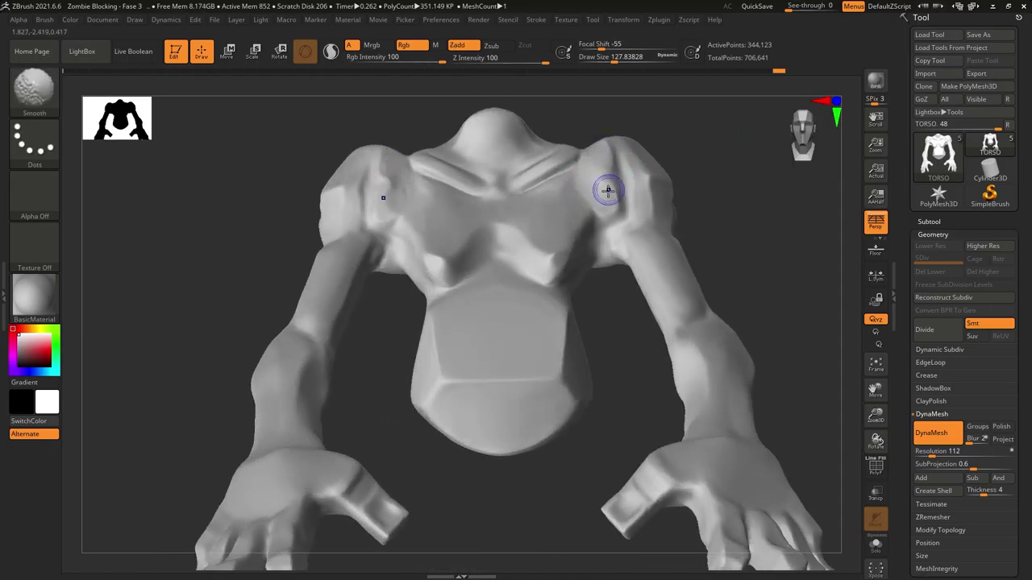
pyautogui.moveTo(734, 159); pyautogui.dragTo(710, 121)
pyautogui.moveTo(611, 58); pyautogui.dragTo(621, 61)
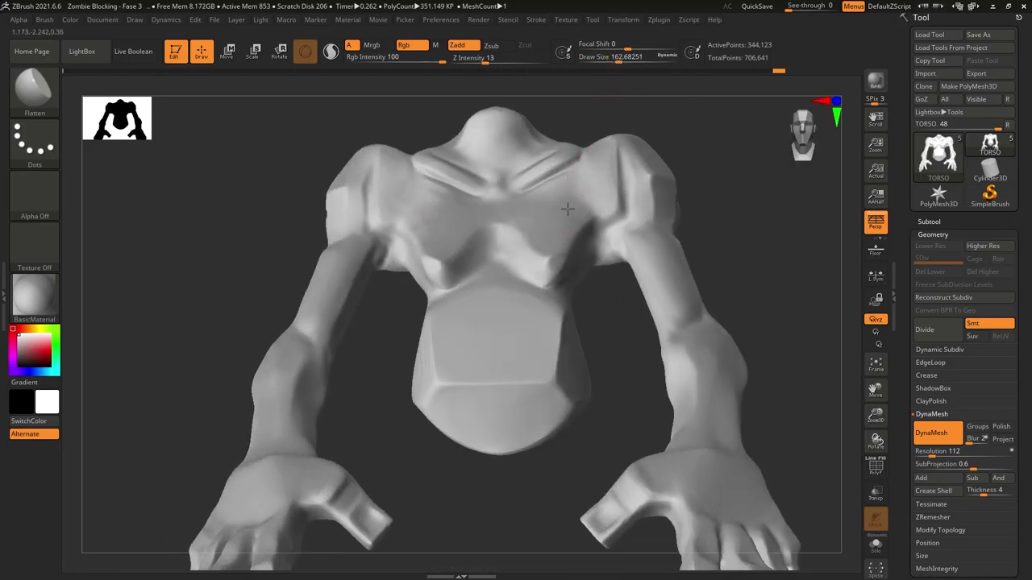
# - Fill the shoulder grooves with ClayBuildup and smooth the shoulders from the front to the rear underarm
pyautogui.press('b')
pyautogui.press('c')
pyautogui.press('b')
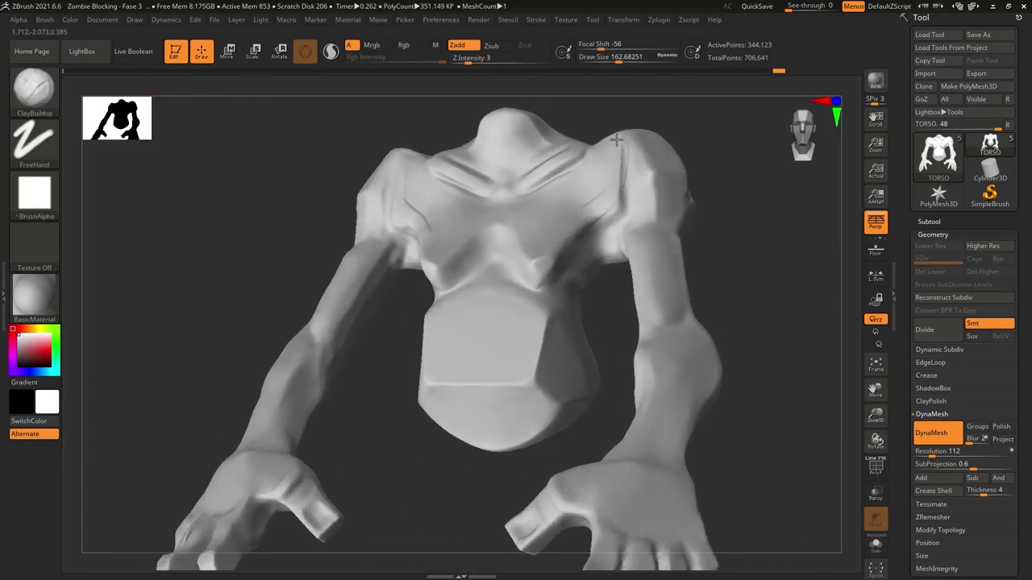
pyautogui.moveTo(616, 140); pyautogui.dragTo(703, 142)
pyautogui.press('shift')
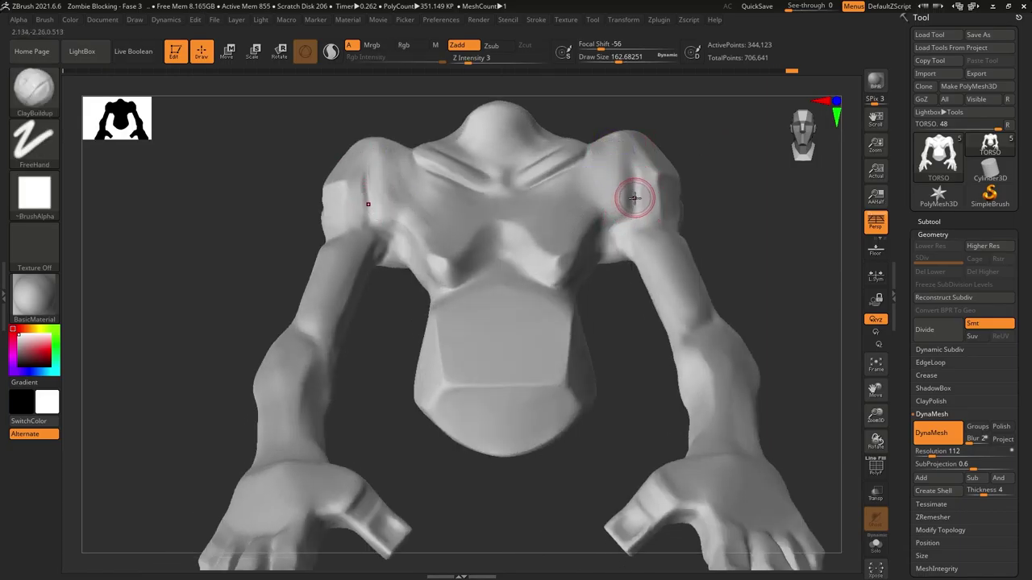
pyautogui.press('shift')
pyautogui.moveTo(548, 208)
pyautogui.mouseDown()
pyautogui.moveTo(725, 184)
pyautogui.moveTo(666, 166)
pyautogui.mouseUp()
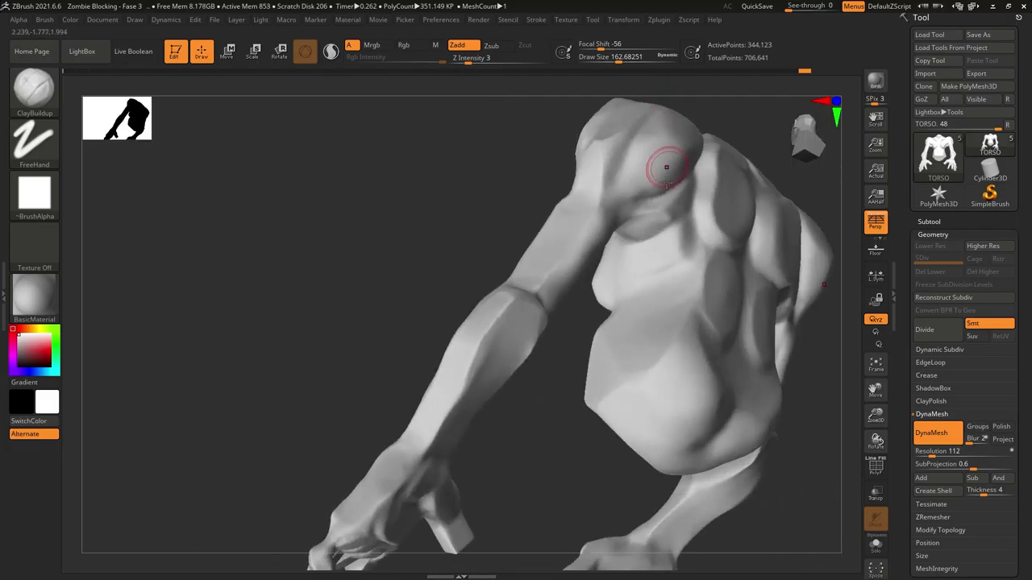
pyautogui.moveTo(666, 270)
pyautogui.keyDown('shift'); pyautogui.mouseDown()
pyautogui.moveTo(683, 242)
pyautogui.moveTo(657, 235)
pyautogui.moveTo(643, 252)
pyautogui.moveTo(651, 246)
pyautogui.moveTo(648, 297)
pyautogui.moveTo(690, 229)
pyautogui.moveTo(665, 216)
pyautogui.mouseUp(); pyautogui.keyUp('shift')
# - Sculpt the front deltoids as rounded muscle masses with ClayBuildup and smooth their surfaces
pyautogui.moveTo(798, 278)
pyautogui.mouseDown()
pyautogui.moveTo(652, 200)
pyautogui.moveTo(714, 258)
pyautogui.moveTo(726, 240)
pyautogui.mouseUp()
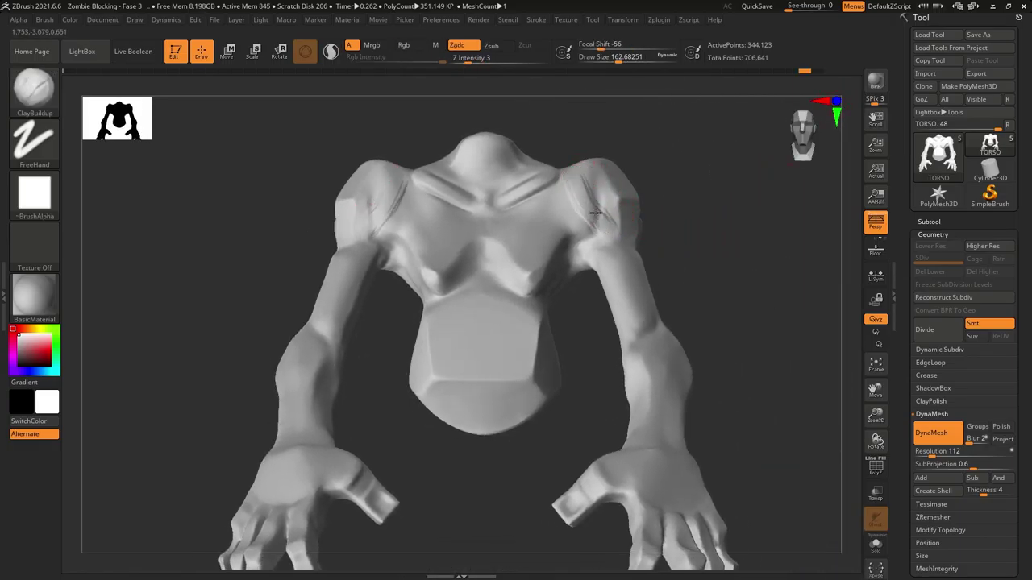
pyautogui.moveTo(601, 172)
pyautogui.keyDown('shift'); pyautogui.mouseDown()
pyautogui.moveTo(591, 217)
pyautogui.moveTo(599, 210)
pyautogui.moveTo(574, 186)
pyautogui.moveTo(600, 218)
pyautogui.moveTo(577, 173)
pyautogui.mouseUp(); pyautogui.keyUp('shift')
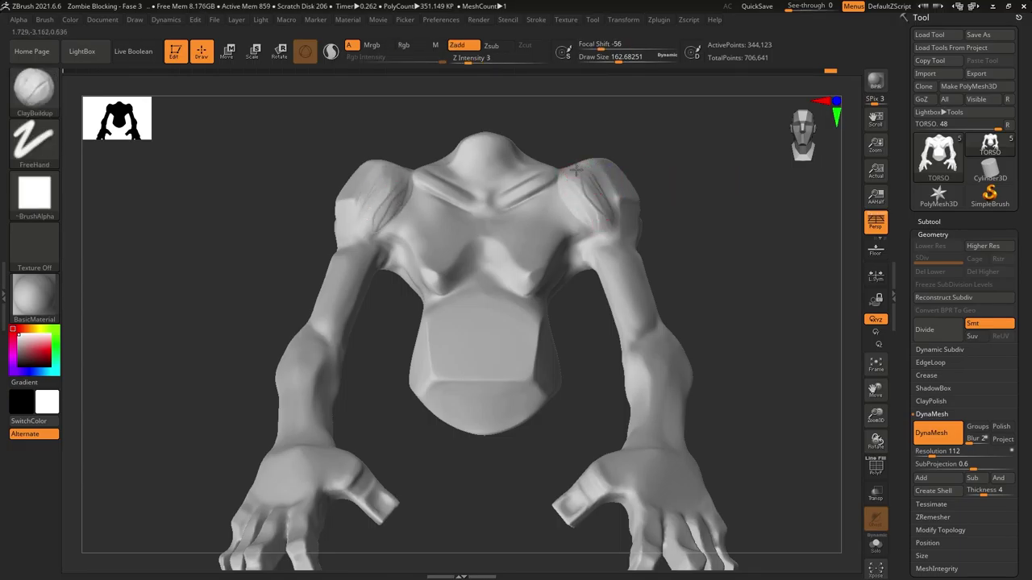
pyautogui.keyDown('shift'); pyautogui.moveTo(594, 234); pyautogui.dragTo(577, 170); pyautogui.keyUp('shift')
pyautogui.moveTo(573, 201); pyautogui.dragTo(567, 261, button='right')
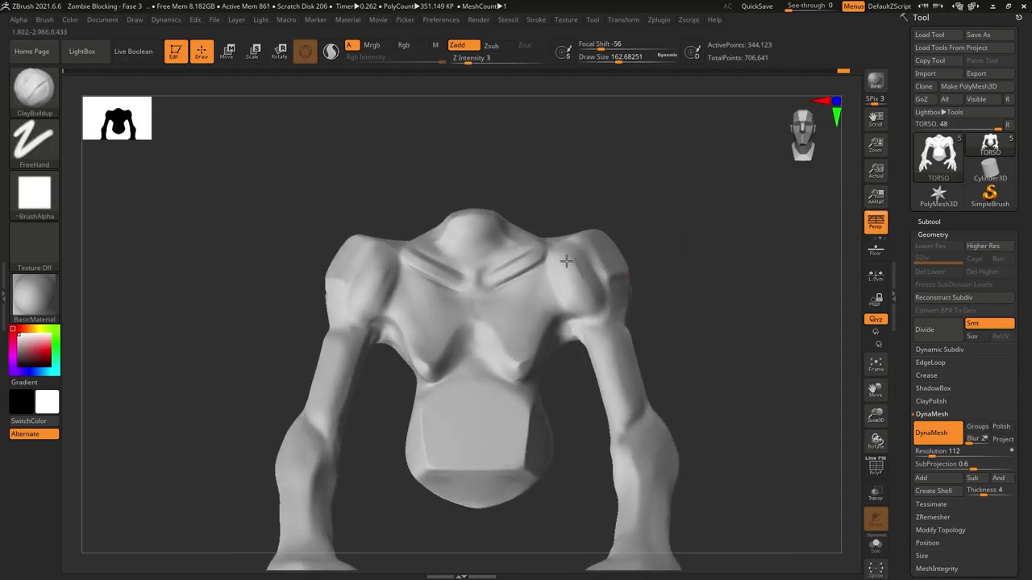
pyautogui.press('shift')
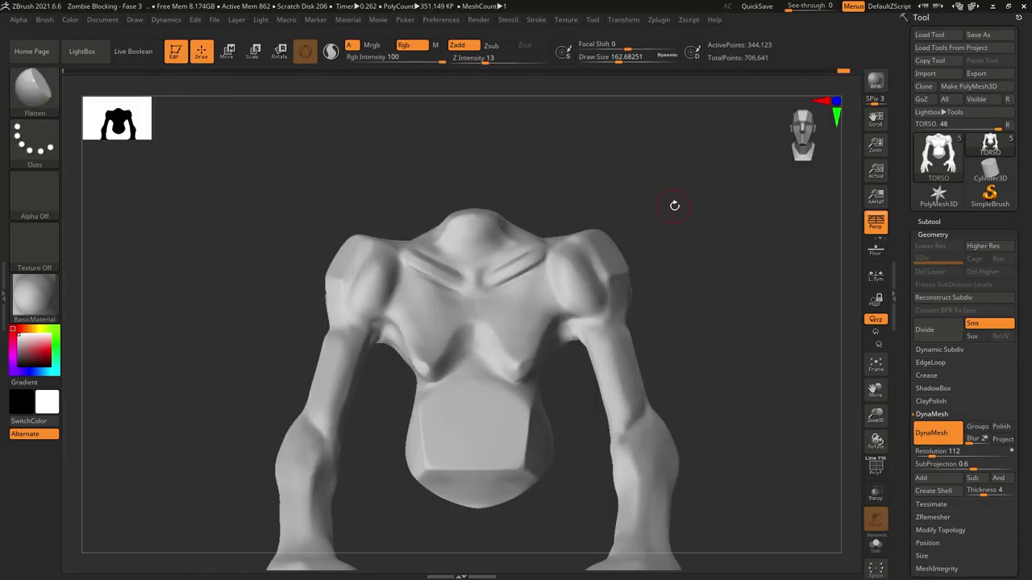
# - Flatten the upper and lower front of the deltoids into distinct planes with the Flatten brush
pyautogui.moveTo(670, 203); pyautogui.dragTo(576, 256, button='right')
pyautogui.click(568, 258)
pyautogui.moveTo(578, 250); pyautogui.dragTo(574, 257)
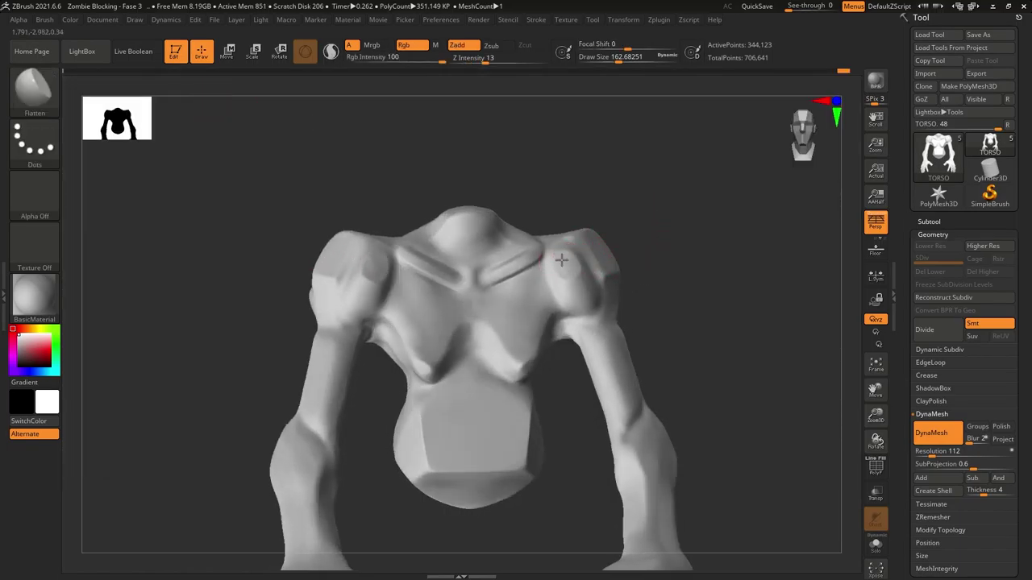
pyautogui.moveTo(566, 268); pyautogui.dragTo(591, 303, button='right')
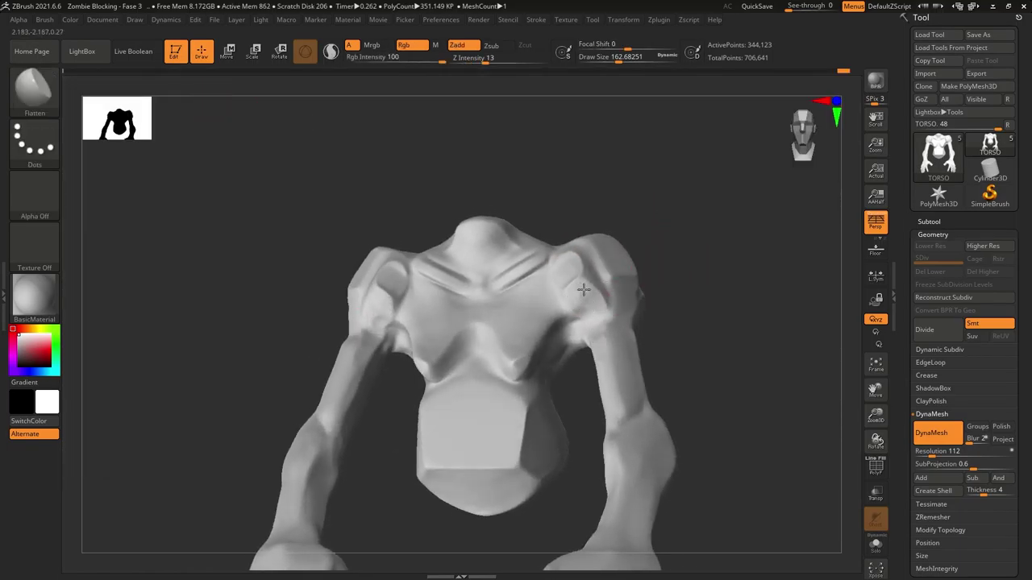
# - Build up the outer shoulders above the upper arms with ClayBuildup and smooth the transitions
pyautogui.moveTo(609, 363)
pyautogui.mouseDown(button='right')
pyautogui.moveTo(725, 247)
pyautogui.moveTo(592, 330)
pyautogui.moveTo(568, 331)
pyautogui.moveTo(686, 306)
pyautogui.moveTo(540, 353)
pyautogui.moveTo(668, 295)
pyautogui.moveTo(572, 349)
pyautogui.moveTo(685, 323)
pyautogui.moveTo(699, 341)
pyautogui.moveTo(603, 297)
pyautogui.mouseUp(button='right')
pyautogui.press('b')
pyautogui.press('c')
pyautogui.press('b')
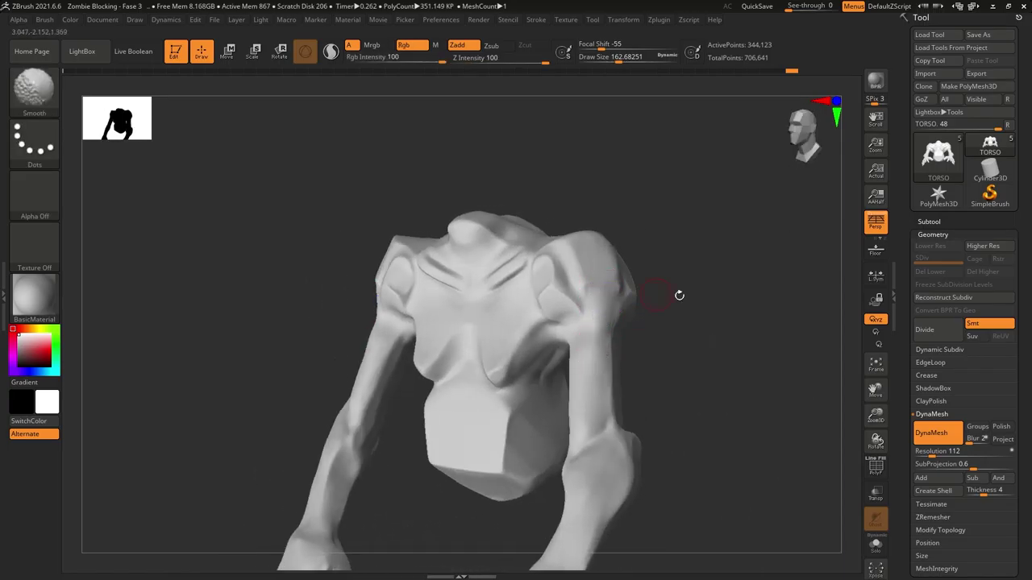
pyautogui.moveTo(679, 296)
pyautogui.keyDown('shift'); pyautogui.mouseDown(button='right')
pyautogui.moveTo(610, 357)
pyautogui.moveTo(751, 290)
pyautogui.moveTo(642, 304)
pyautogui.mouseUp(button='right'); pyautogui.keyUp('shift')
# - Plane the side of the deltoids and upper arms with the Flatten brush
pyautogui.press('b')
pyautogui.press('f')
pyautogui.press('l')
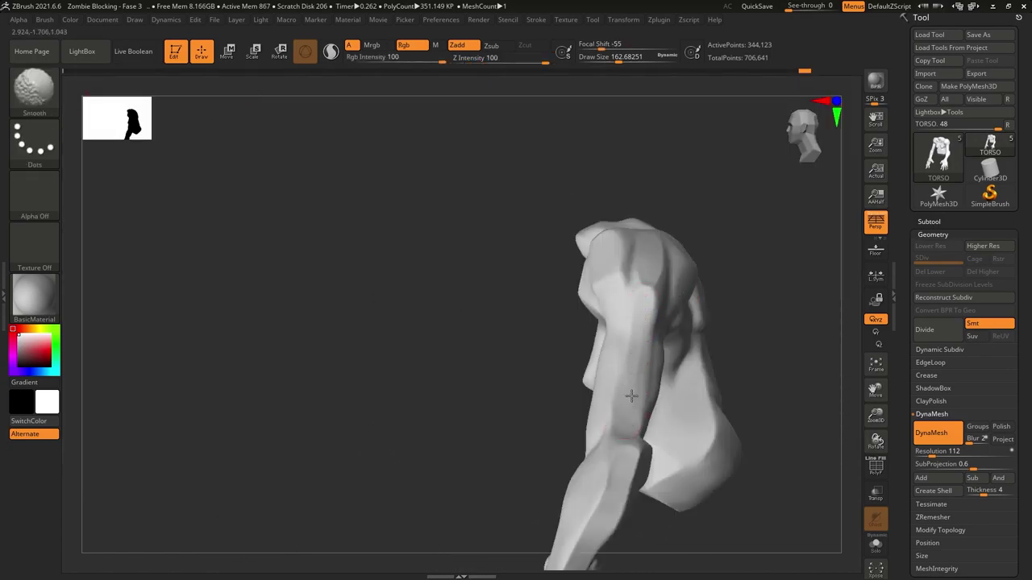
pyautogui.moveTo(718, 280); pyautogui.dragTo(589, 355, button='right')
pyautogui.moveTo(594, 401)
pyautogui.mouseDown(button='right')
pyautogui.moveTo(698, 272)
pyautogui.moveTo(629, 307)
pyautogui.moveTo(723, 282)
pyautogui.moveTo(591, 336)
pyautogui.moveTo(623, 377)
pyautogui.mouseUp(button='right')
pyautogui.moveTo(604, 330)
pyautogui.mouseDown(button='right')
pyautogui.moveTo(653, 298)
pyautogui.moveTo(704, 231)
pyautogui.moveTo(760, 282)
pyautogui.mouseUp(button='right')
# - Roll the torso back through the undo history to its state before the shoulder sculpting
pyautogui.press('ctrl')
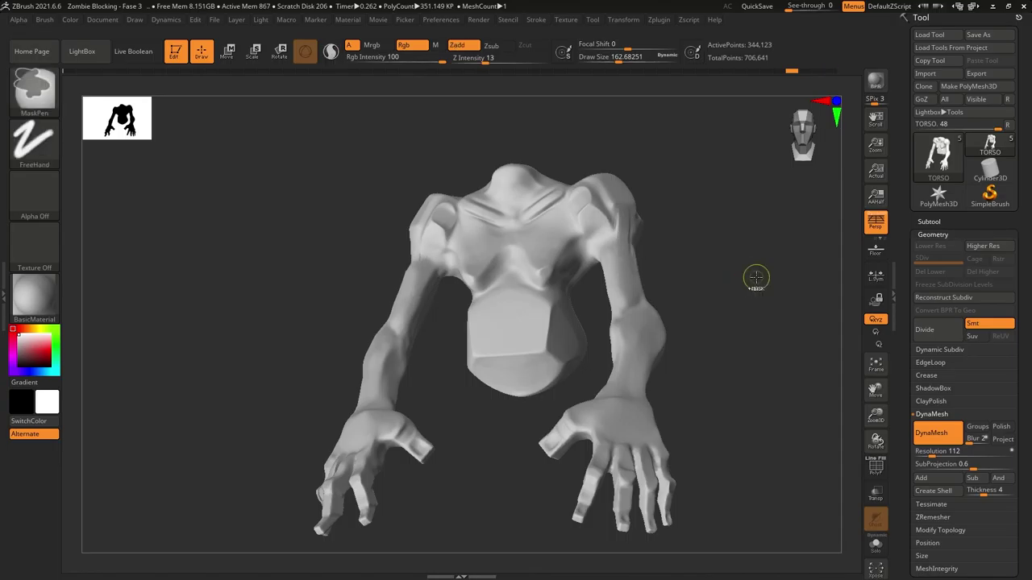
pyautogui.moveTo(756, 278)
pyautogui.mouseDown(button='right')
pyautogui.moveTo(758, 330)
pyautogui.moveTo(739, 263)
pyautogui.moveTo(628, 337)
pyautogui.mouseUp(button='right')
pyautogui.press('ctrl')
pyautogui.moveTo(740, 71)
pyautogui.mouseDown()
pyautogui.moveTo(580, 72)
pyautogui.moveTo(678, 71)
pyautogui.moveTo(639, 68)
pyautogui.mouseUp()
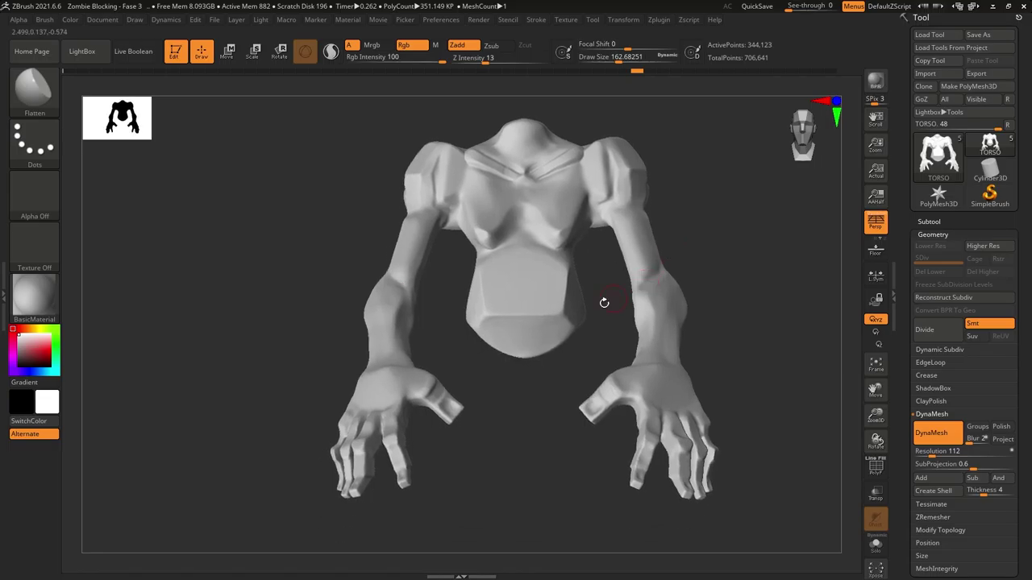
# - Try rounding the belly's side edges and underside with ClayBuildup at Z Intensity 3, then step back in the undo history
pyautogui.press('b')
pyautogui.press('c')
pyautogui.press('b')
pyautogui.click(456, 295)
pyautogui.click(468, 382)
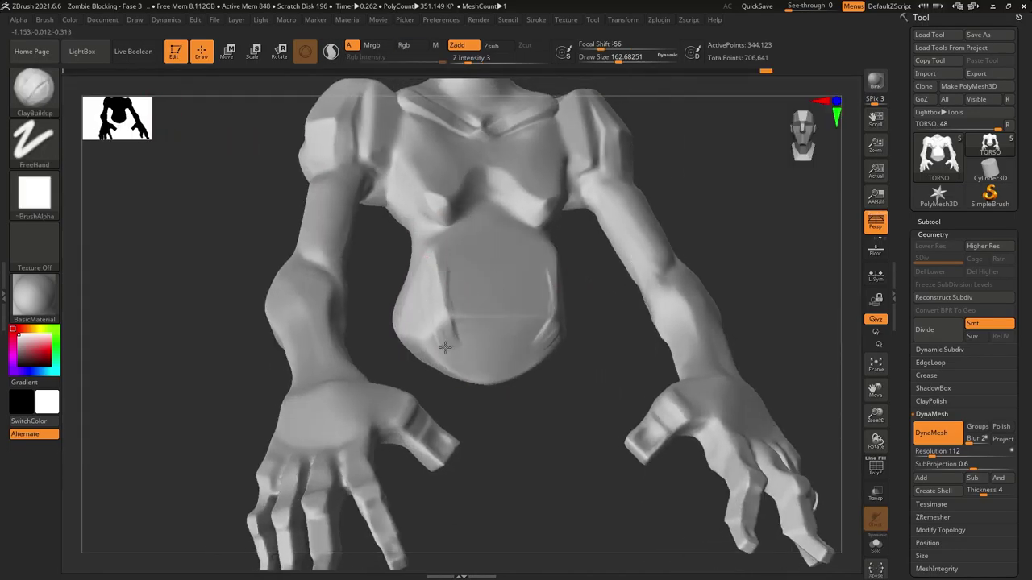
pyautogui.press('shift')
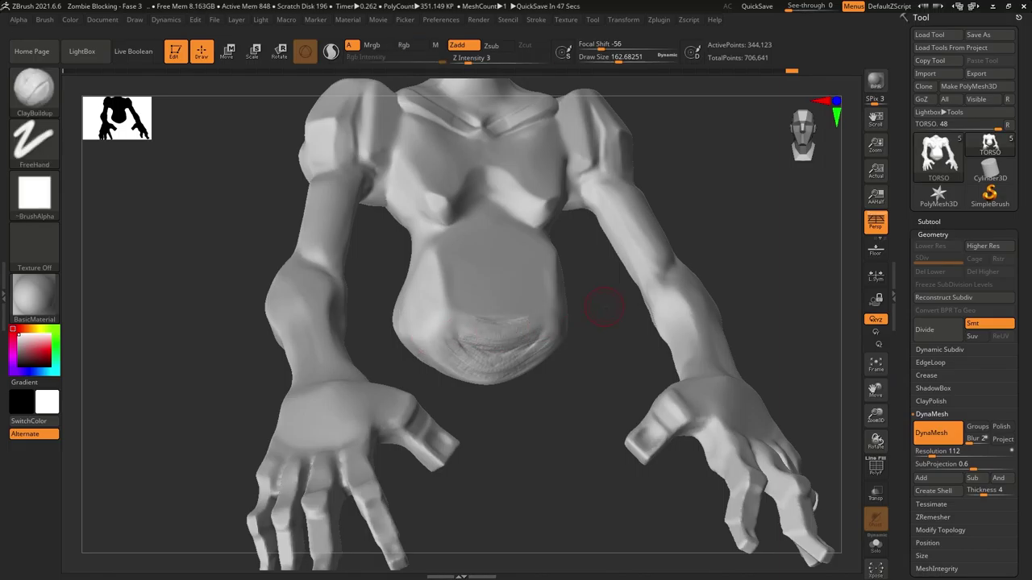
pyautogui.moveTo(605, 306); pyautogui.dragTo(518, 330)
pyautogui.press('shift')
pyautogui.moveTo(791, 71); pyautogui.dragTo(714, 72)
# - Pull the belly forward and down into a round, hanging bulge with a large Move brush
pyautogui.press('b')
pyautogui.press('m')
pyautogui.press('v')
pyautogui.moveTo(492, 339); pyautogui.dragTo(473, 373)
pyautogui.click(472, 373)
pyautogui.moveTo(532, 420); pyautogui.dragTo(557, 454)
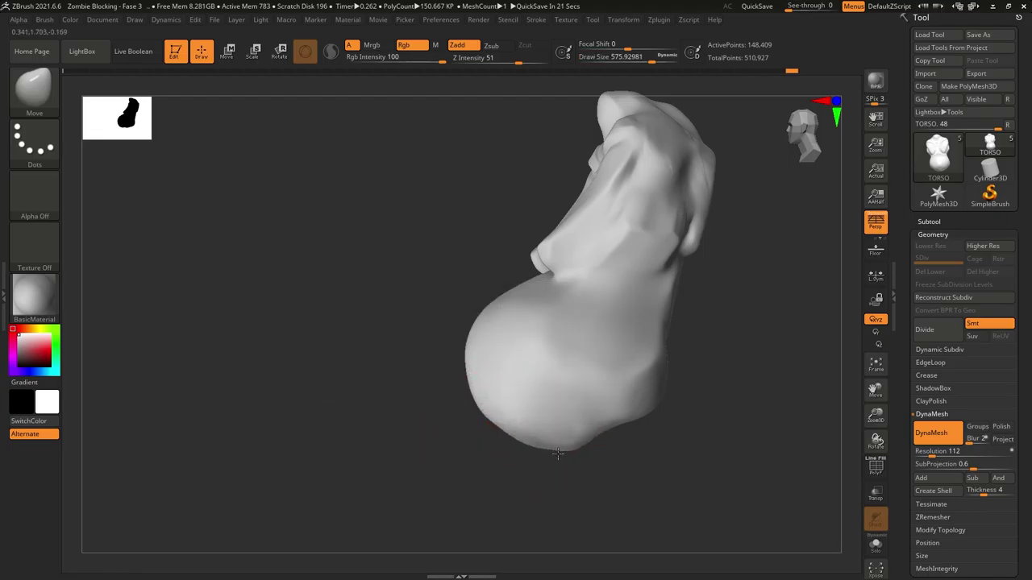
# - Show the pants with the torso and fit the belly's overhang to the waistband with the Move brush
pyautogui.click(928, 221)
pyautogui.moveTo(819, 355); pyautogui.dragTo(751, 350)
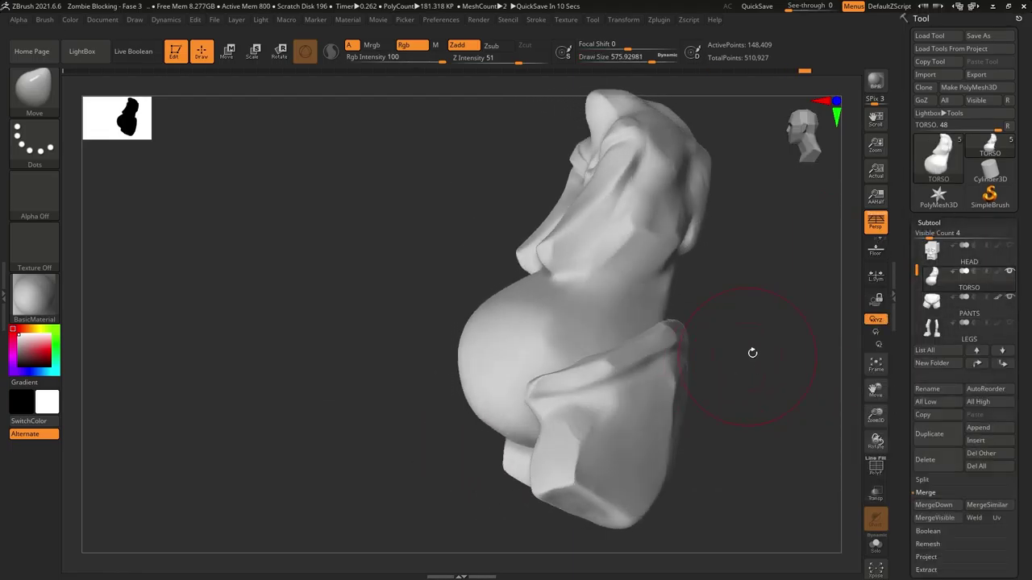
pyautogui.moveTo(710, 387); pyautogui.dragTo(814, 387)
pyautogui.moveTo(490, 446); pyautogui.dragTo(778, 297, button='right')
pyautogui.moveTo(422, 373)
pyautogui.mouseDown(button='right')
pyautogui.moveTo(741, 307)
pyautogui.moveTo(412, 439)
pyautogui.moveTo(597, 363)
pyautogui.mouseUp(button='right')
pyautogui.moveTo(368, 417)
pyautogui.mouseDown(button='right')
pyautogui.moveTo(701, 334)
pyautogui.moveTo(323, 355)
pyautogui.mouseUp(button='right')
# - Plane the front of the rounded belly using the Flatten brush at a draw size of about 415
pyautogui.press('b')
pyautogui.press('f')
pyautogui.press('l')
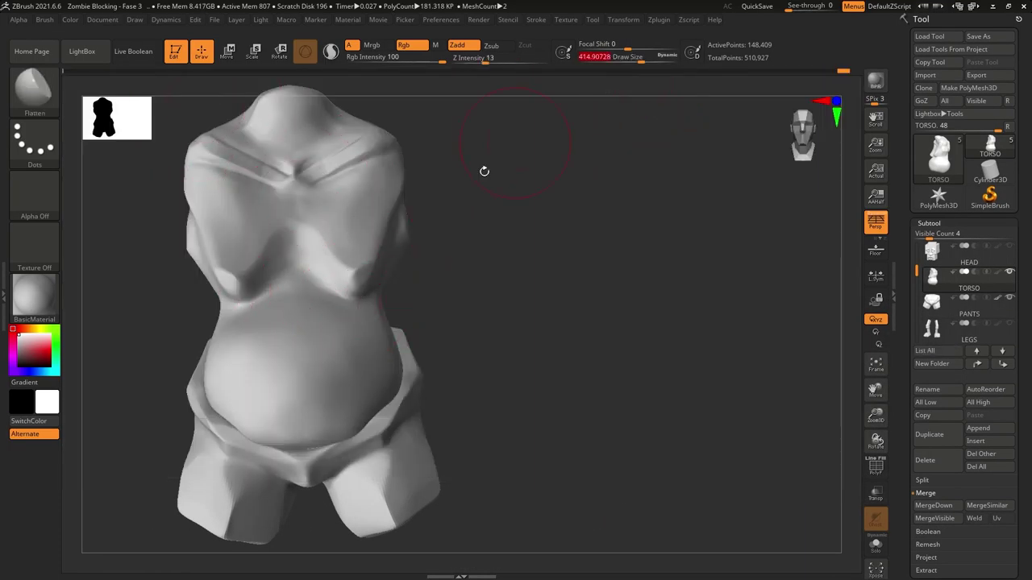
pyautogui.moveTo(299, 349); pyautogui.dragTo(265, 341)
pyautogui.moveTo(265, 341)
pyautogui.mouseDown(button='right')
pyautogui.moveTo(552, 250)
pyautogui.moveTo(629, 242)
pyautogui.mouseUp(button='right')
# - Select the TORSO subtool and merge the ARMS subtool below into it
pyautogui.moveTo(916, 271); pyautogui.dragTo(916, 250)
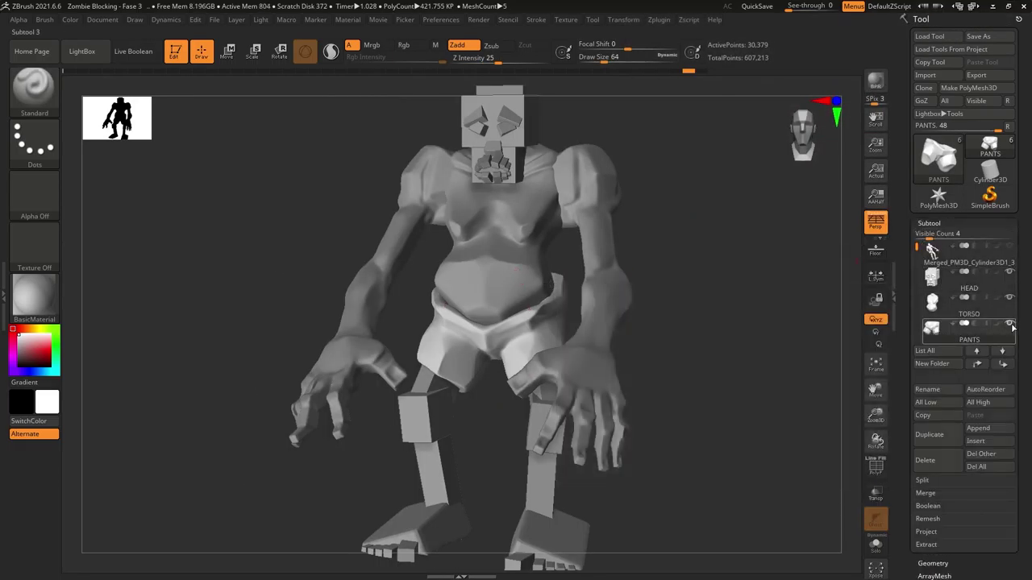
pyautogui.click(933, 310)
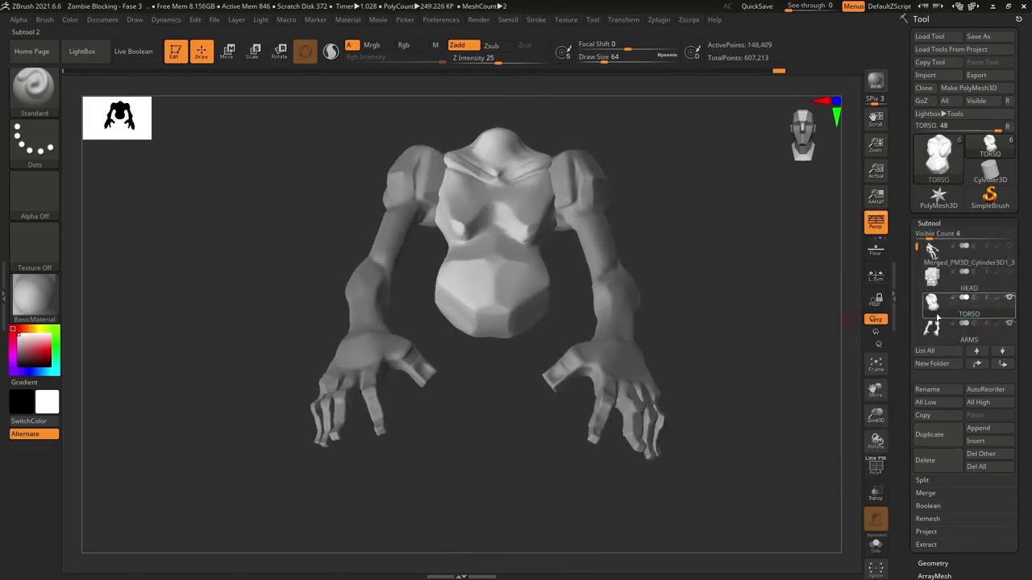
pyautogui.click(925, 493)
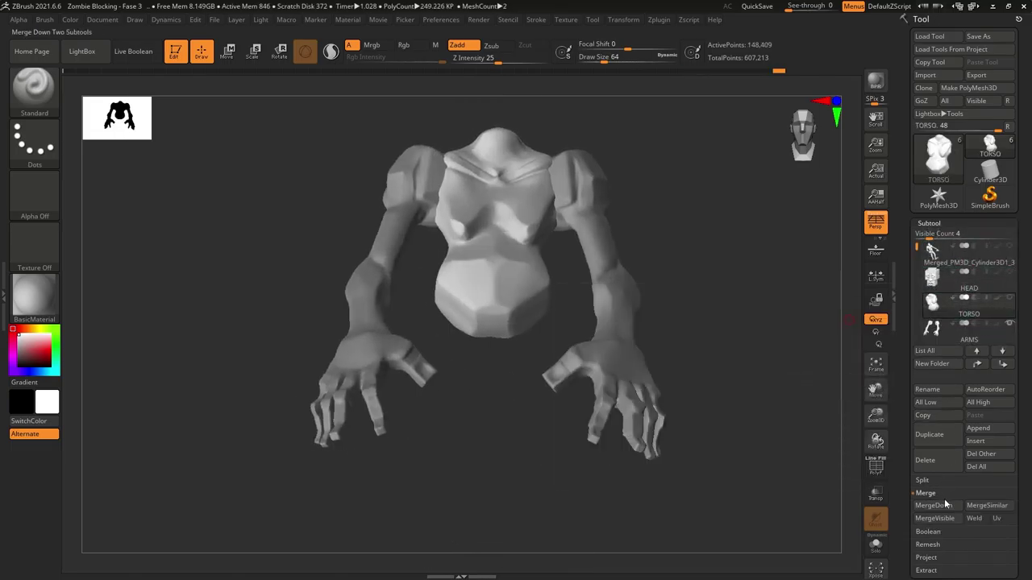
pyautogui.click(934, 506)
pyautogui.moveTo(798, 427)
pyautogui.mouseDown()
pyautogui.moveTo(758, 412)
pyautogui.moveTo(750, 444)
pyautogui.mouseUp()
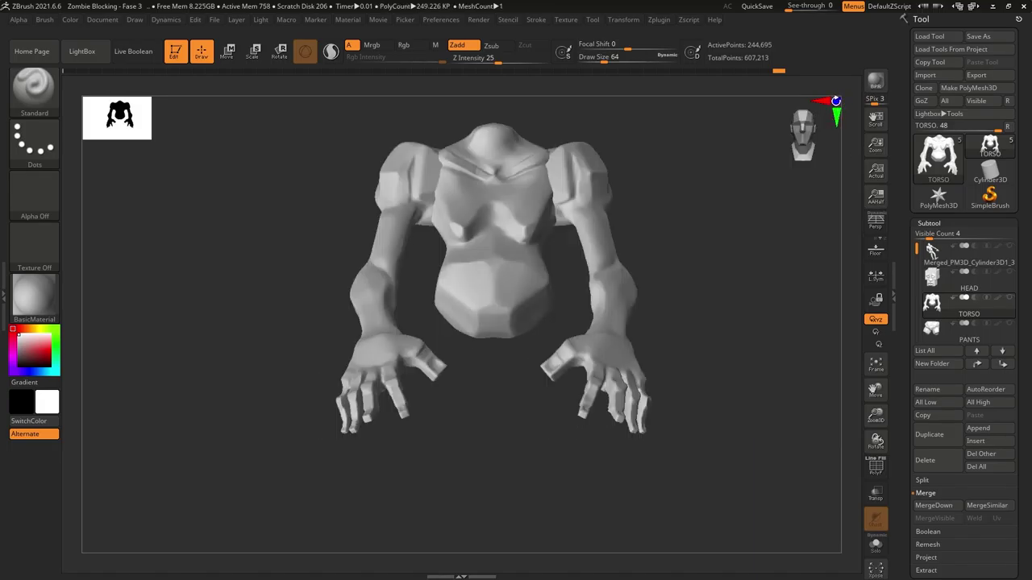
# - Build up the belly's front with vertical ClayBuildup strokes at Z Intensity 5 and draw size about 245, smoothing them
pyautogui.press('b')
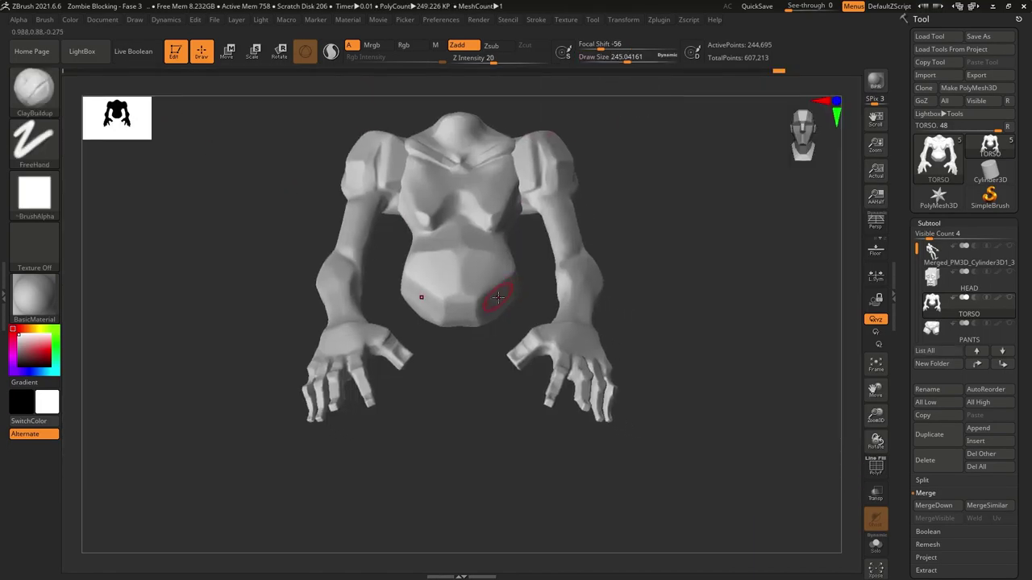
pyautogui.moveTo(484, 307)
pyautogui.keyDown('ctrl'); pyautogui.mouseDown(button='right')
pyautogui.moveTo(483, 272)
pyautogui.moveTo(426, 252)
pyautogui.mouseUp(button='right'); pyautogui.keyUp('ctrl')
pyautogui.moveTo(450, 364)
pyautogui.mouseDown()
pyautogui.moveTo(495, 288)
pyautogui.moveTo(396, 300)
pyautogui.moveTo(472, 243)
pyautogui.mouseUp()
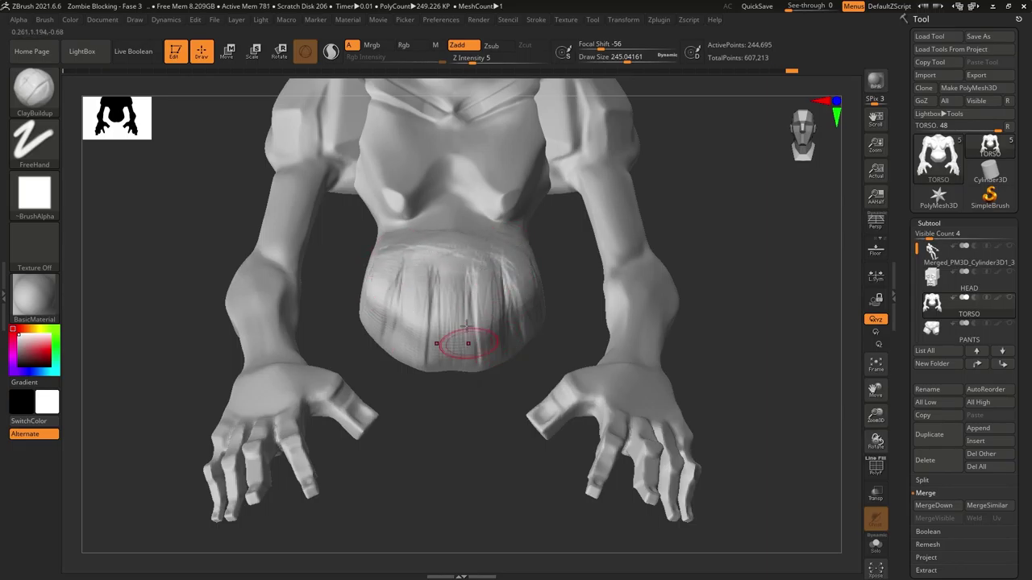
pyautogui.keyDown('shift'); pyautogui.moveTo(470, 386); pyautogui.dragTo(463, 315); pyautogui.keyUp('shift')
pyautogui.moveTo(484, 266)
pyautogui.mouseDown(button='right')
pyautogui.moveTo(588, 272)
pyautogui.moveTo(413, 275)
pyautogui.moveTo(721, 258)
pyautogui.moveTo(580, 274)
pyautogui.moveTo(516, 315)
pyautogui.mouseUp(button='right')
# - Round off the belly's planes with radiating ClayBuildup strokes and smooth them out
pyautogui.press('ctrl')
pyautogui.moveTo(479, 354); pyautogui.dragTo(500, 326)
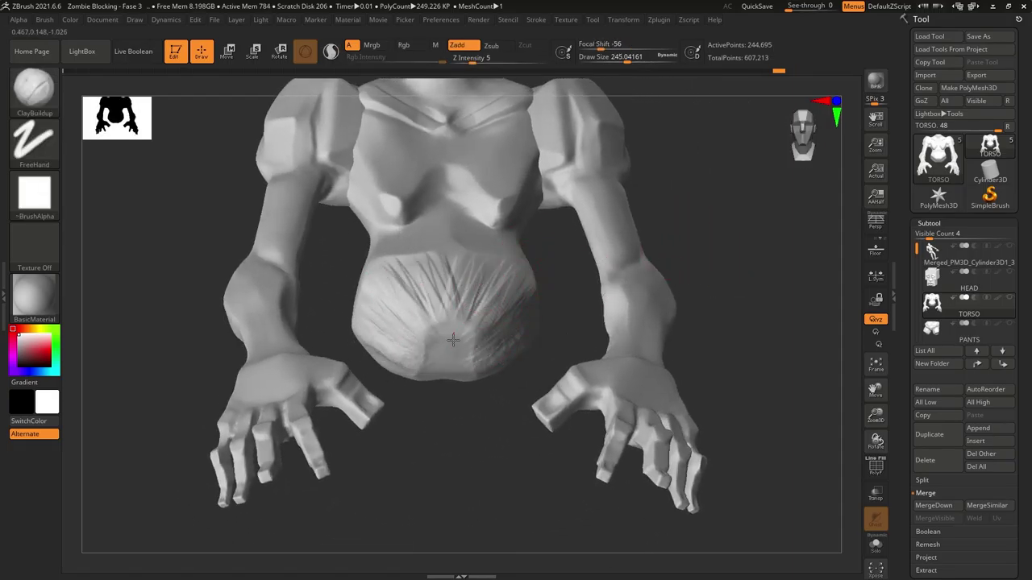
pyautogui.press('shift')
pyautogui.moveTo(437, 317)
pyautogui.keyDown('shift'); pyautogui.mouseDown()
pyautogui.moveTo(457, 283)
pyautogui.moveTo(381, 273)
pyautogui.mouseUp(); pyautogui.keyUp('shift')
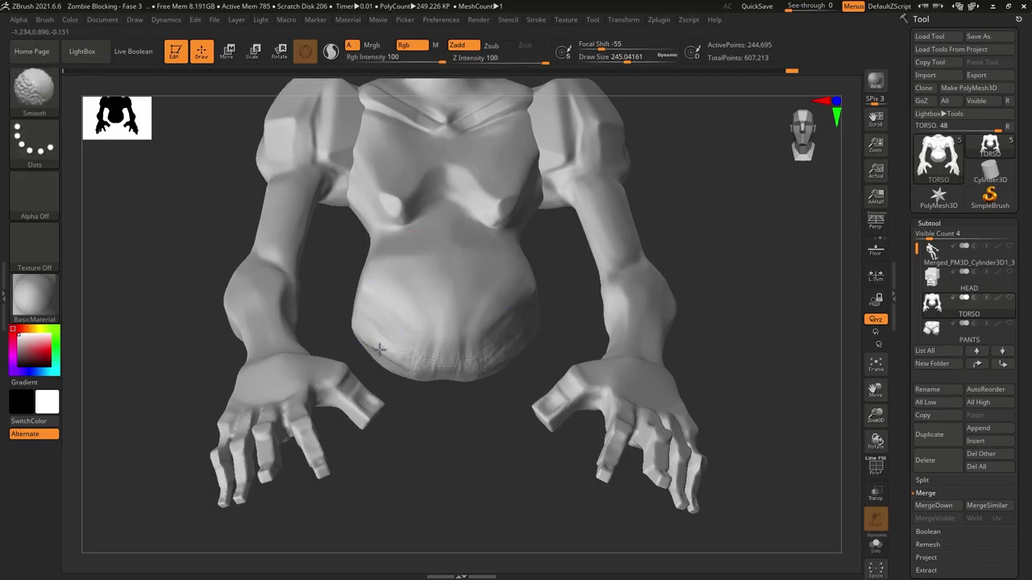
# - Fill the belly's underside and flanks with ClayBuildup and smooth them into one round volume
pyautogui.moveTo(423, 356); pyautogui.dragTo(372, 326, button='right')
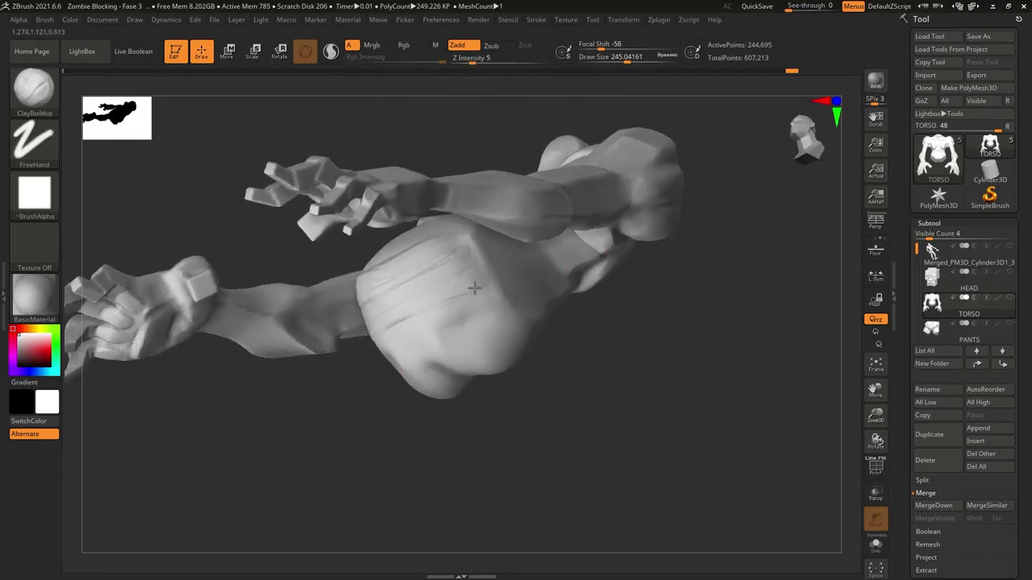
pyautogui.press('shift')
pyautogui.moveTo(458, 320)
pyautogui.mouseDown(button='right')
pyautogui.moveTo(718, 320)
pyautogui.moveTo(463, 330)
pyautogui.moveTo(458, 320)
pyautogui.mouseUp(button='right')
pyautogui.press('shift')
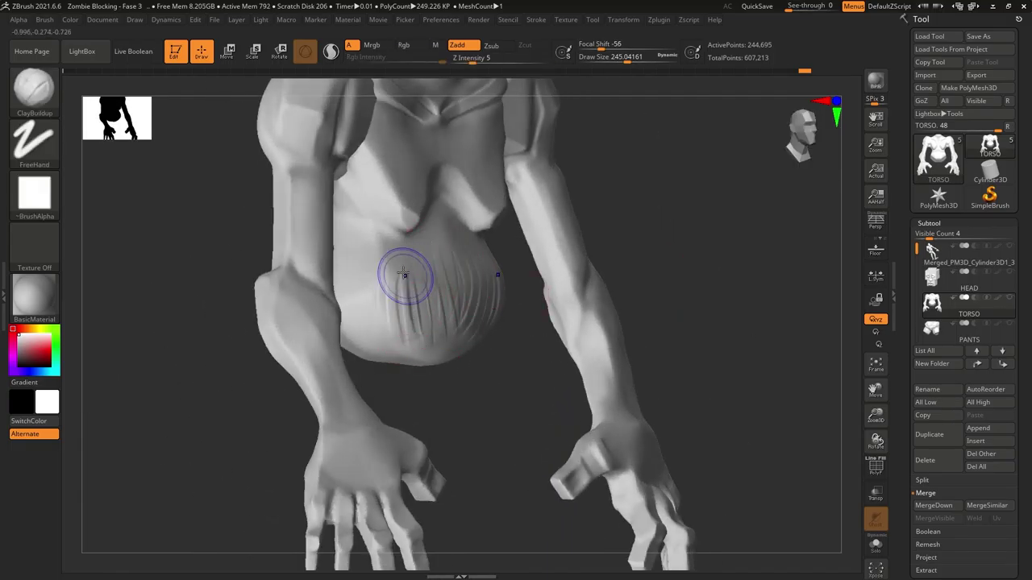
pyautogui.press('shift')
pyautogui.moveTo(461, 279); pyautogui.dragTo(404, 384, button='right')
pyautogui.press('shift')
pyautogui.moveTo(368, 327); pyautogui.dragTo(580, 287, button='right')
pyautogui.moveTo(488, 289)
pyautogui.keyDown('shift'); pyautogui.mouseDown()
pyautogui.moveTo(490, 377)
pyautogui.moveTo(490, 266)
pyautogui.mouseUp(); pyautogui.keyUp('shift')
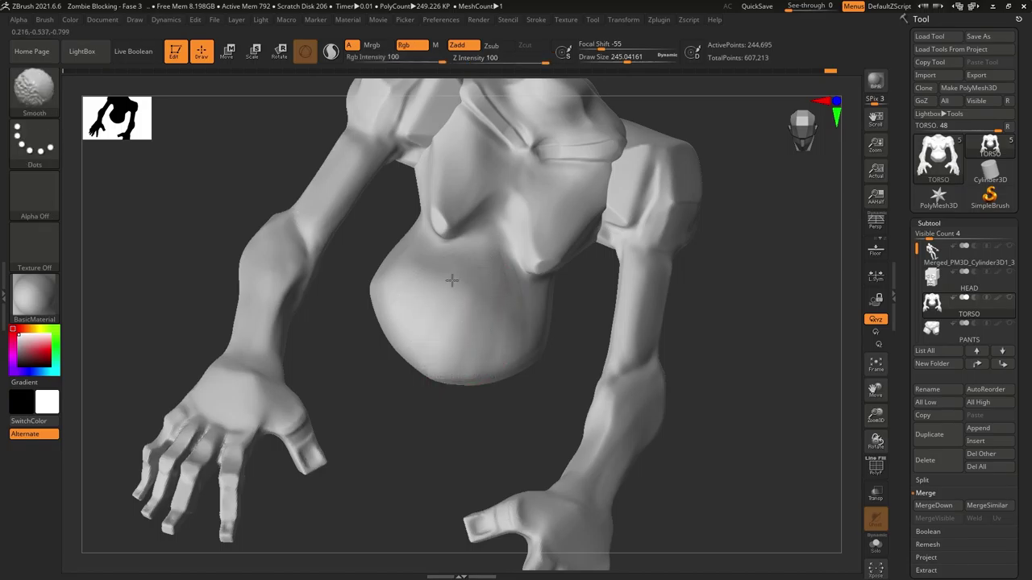
# - Flatten the front of the belly into one broad plane up to the ribcage with a draw size of about 344
pyautogui.moveTo(451, 279)
pyautogui.mouseDown(button='right')
pyautogui.moveTo(720, 212)
pyautogui.moveTo(564, 185)
pyautogui.mouseUp(button='right')
pyautogui.press('b')
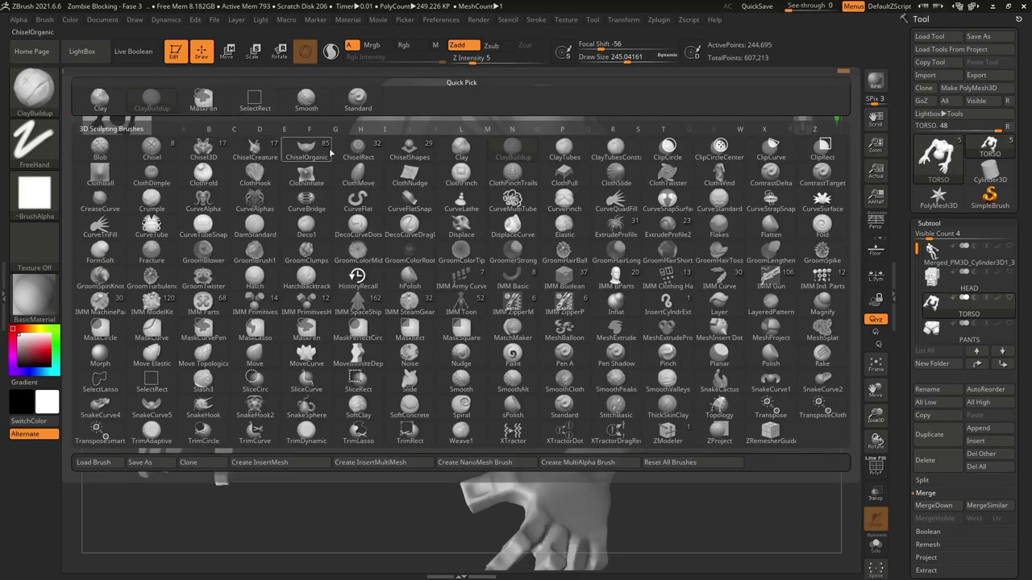
pyautogui.press('f')
pyautogui.press('l')
pyautogui.moveTo(330, 152)
pyautogui.mouseDown(button='right')
pyautogui.moveTo(565, 162)
pyautogui.moveTo(673, 129)
pyautogui.mouseUp(button='right')
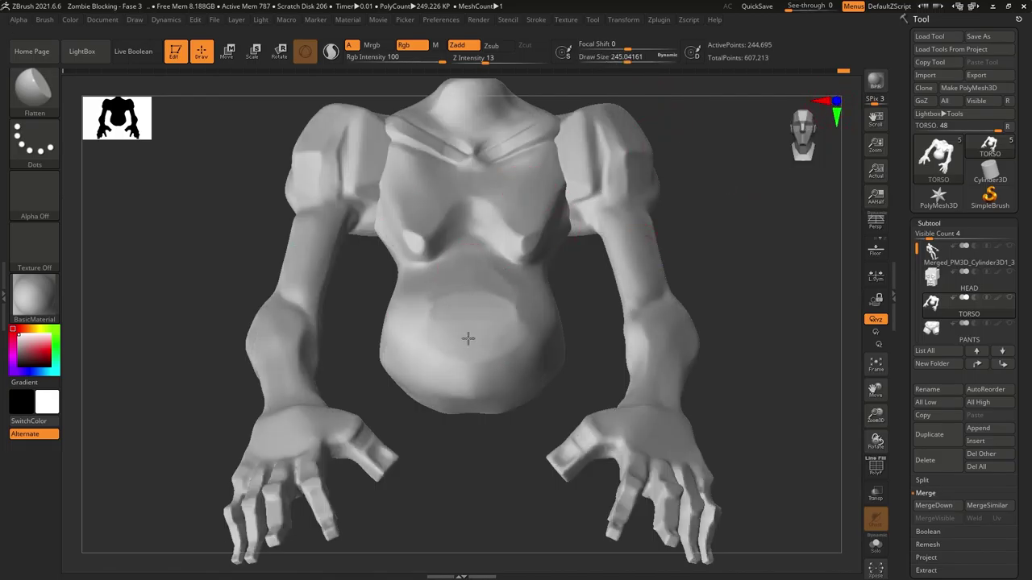
pyautogui.moveTo(453, 324); pyautogui.dragTo(465, 327, button='right')
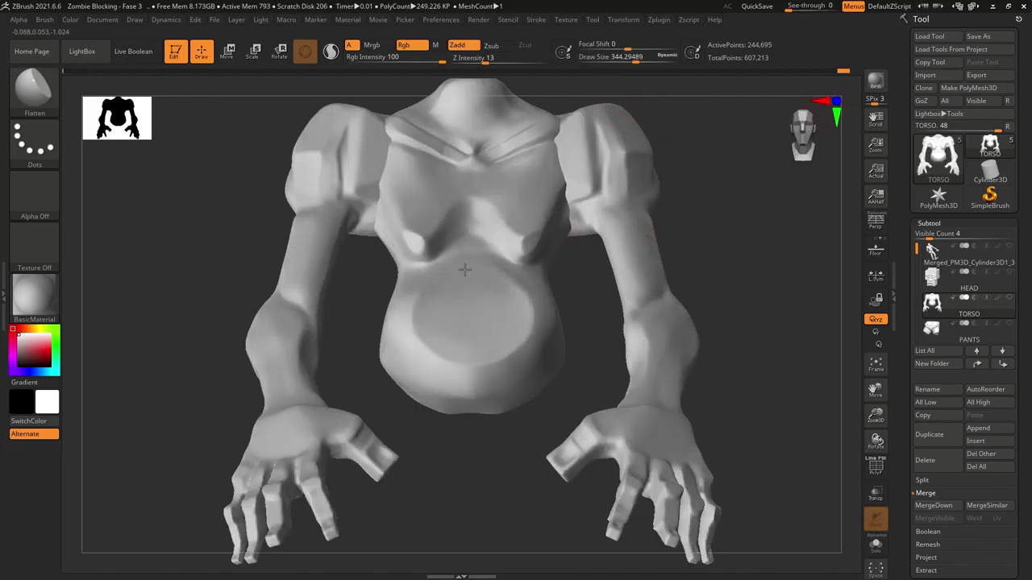
pyautogui.moveTo(477, 325); pyautogui.dragTo(449, 332, button='right')
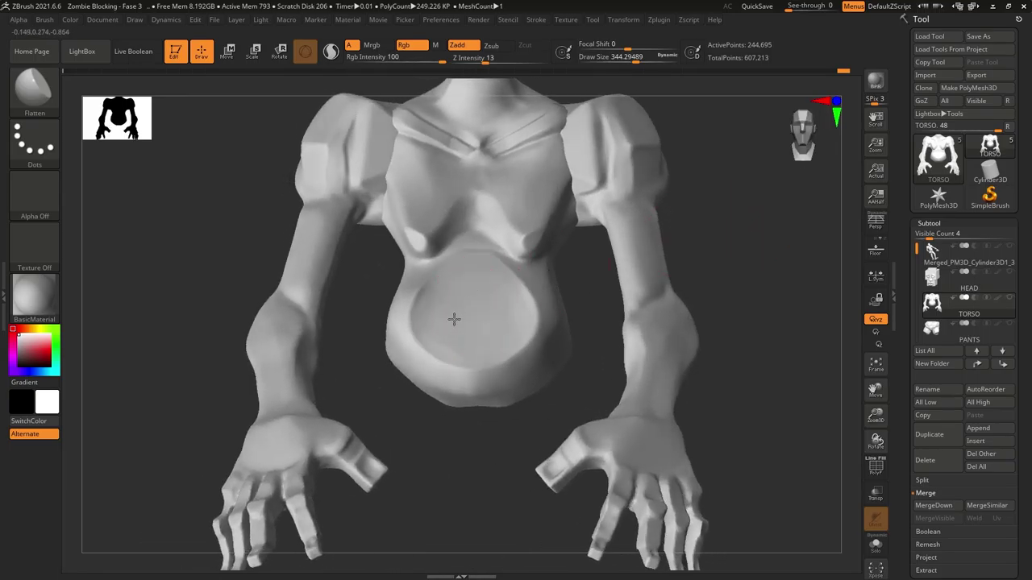
pyautogui.moveTo(473, 272)
pyautogui.mouseDown(button='right')
pyautogui.moveTo(465, 269)
pyautogui.moveTo(548, 205)
pyautogui.mouseUp(button='right')
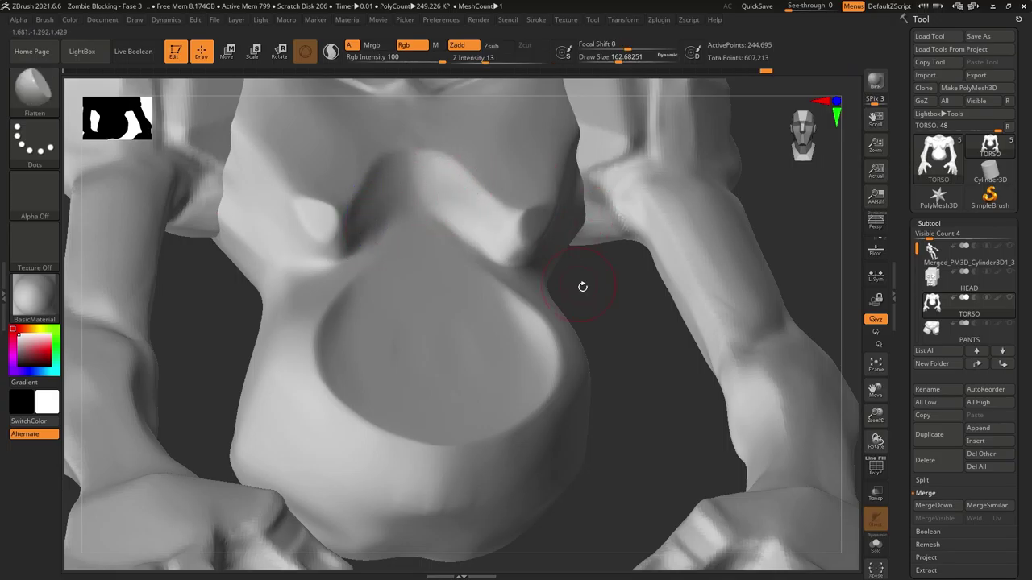
# - Try planing the belly's rim and flanks at draw size about 197, then step back in the undo history to the faceted belly
pyautogui.moveTo(583, 286)
pyautogui.keyDown('ctrl'); pyautogui.mouseDown(button='right')
pyautogui.moveTo(392, 311)
pyautogui.moveTo(656, 311)
pyautogui.moveTo(673, 265)
pyautogui.moveTo(386, 322)
pyautogui.moveTo(354, 318)
pyautogui.mouseUp(button='right'); pyautogui.keyUp('ctrl')
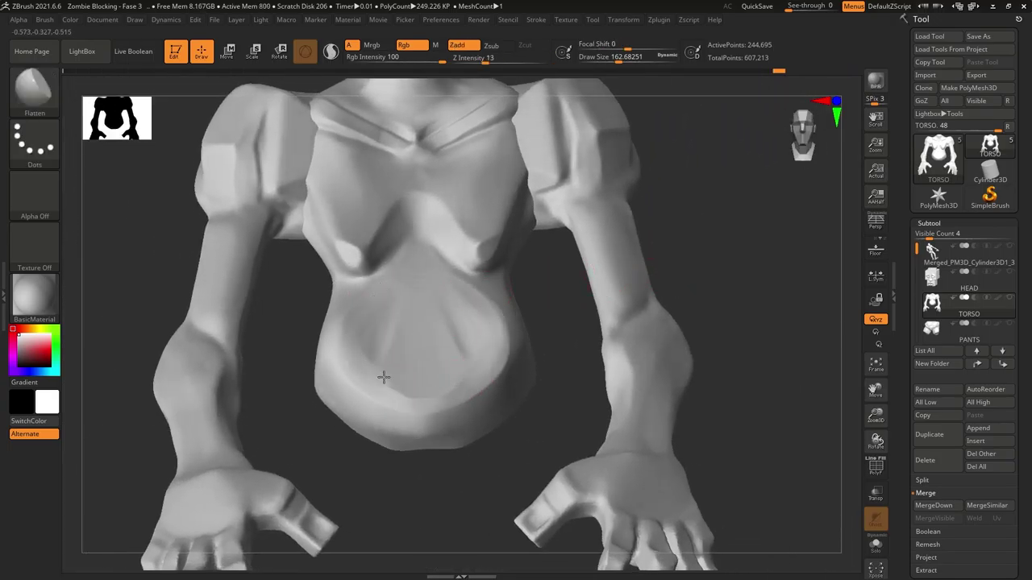
pyautogui.press('s')
pyautogui.moveTo(569, 285); pyautogui.dragTo(331, 299, button='right')
pyautogui.keyDown('shift'); pyautogui.moveTo(581, 334); pyautogui.dragTo(480, 306, button='right'); pyautogui.keyUp('shift')
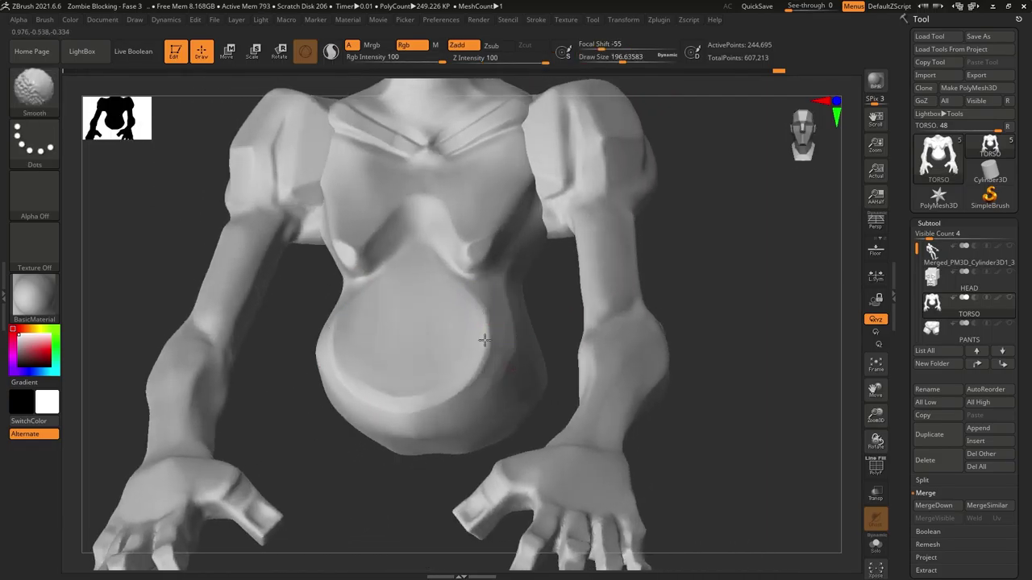
pyautogui.moveTo(709, 242); pyautogui.dragTo(448, 409, button='right')
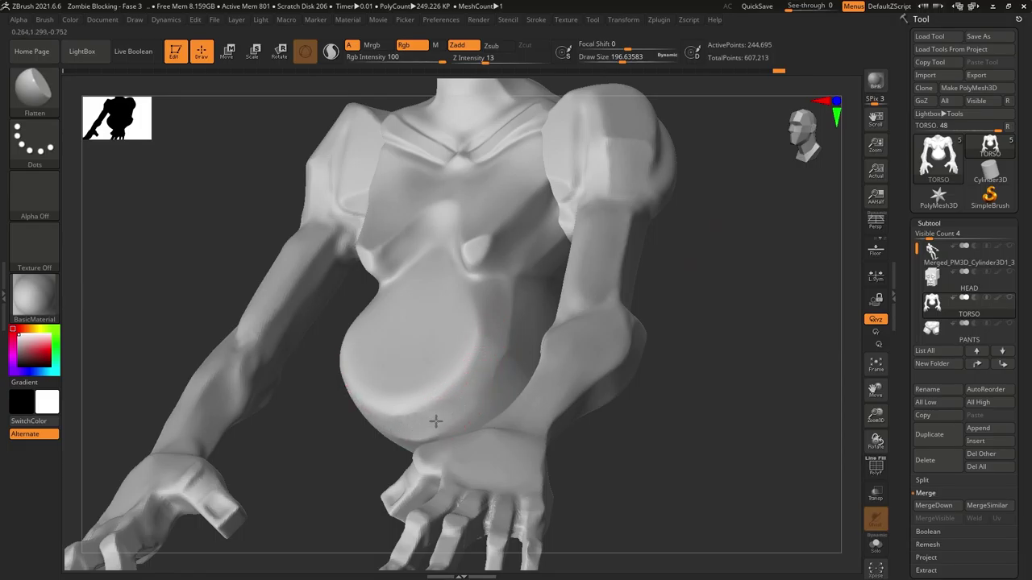
pyautogui.moveTo(520, 229)
pyautogui.mouseDown(button='right')
pyautogui.moveTo(702, 219)
pyautogui.moveTo(502, 327)
pyautogui.moveTo(753, 188)
pyautogui.moveTo(529, 265)
pyautogui.mouseUp(button='right')
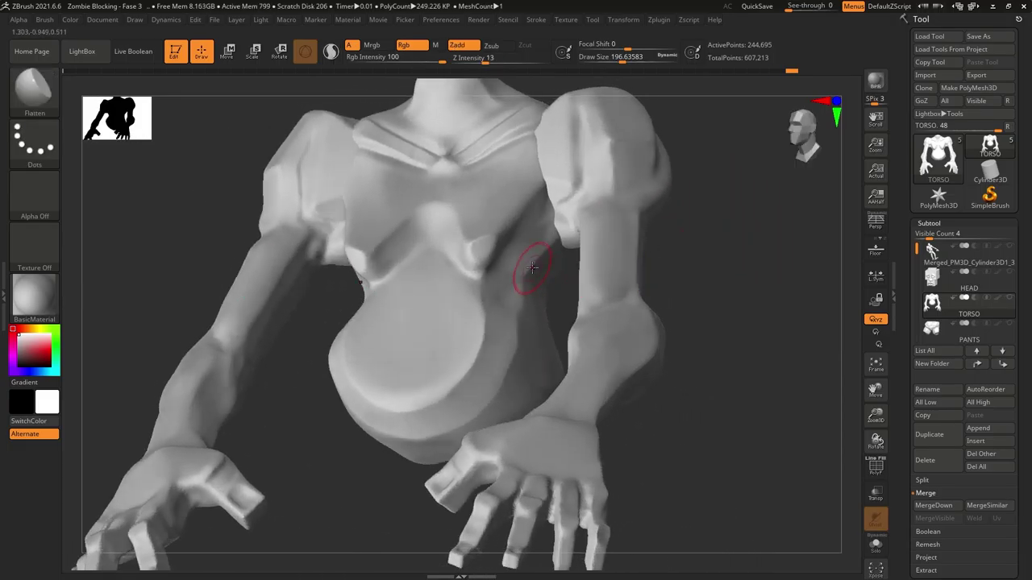
pyautogui.moveTo(791, 71); pyautogui.dragTo(702, 71)
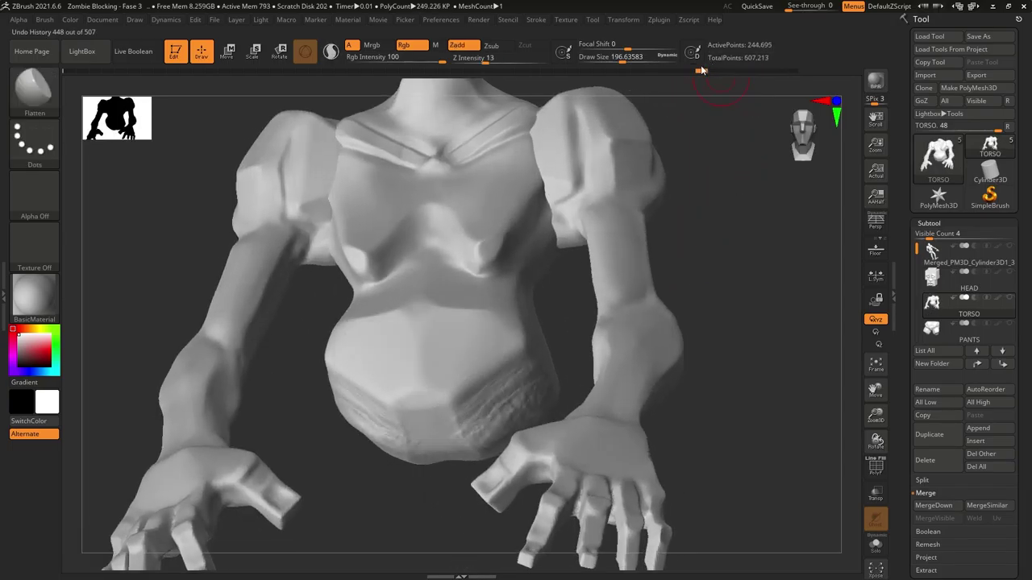
# - Try different front planes on the belly using the Flatten brush at a draw size of about 415
pyautogui.moveTo(693, 266)
pyautogui.mouseDown(button='right')
pyautogui.moveTo(668, 292)
pyautogui.moveTo(721, 291)
pyautogui.moveTo(693, 274)
pyautogui.mouseUp(button='right')
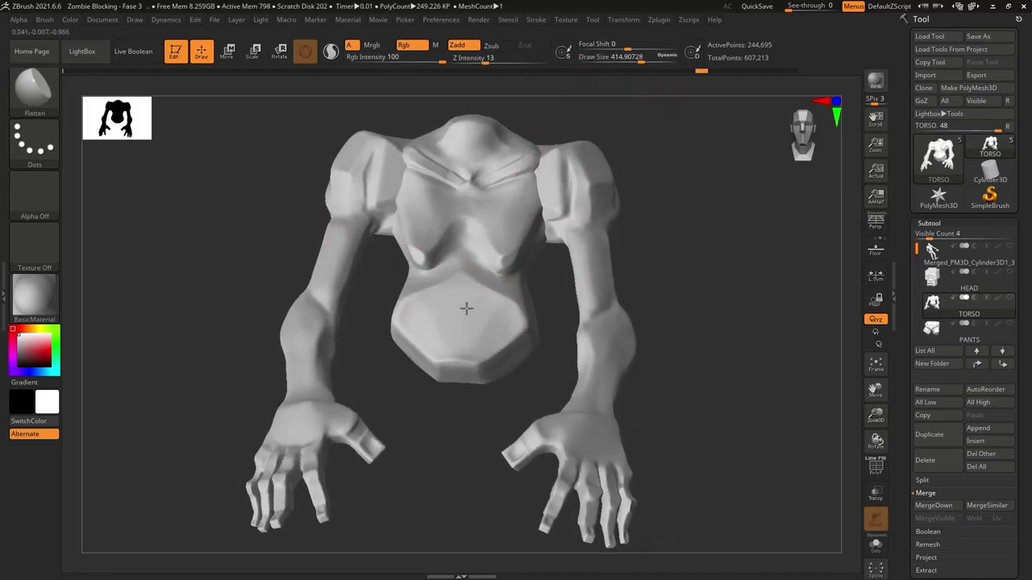
pyautogui.moveTo(472, 339); pyautogui.dragTo(704, 253, button='right')
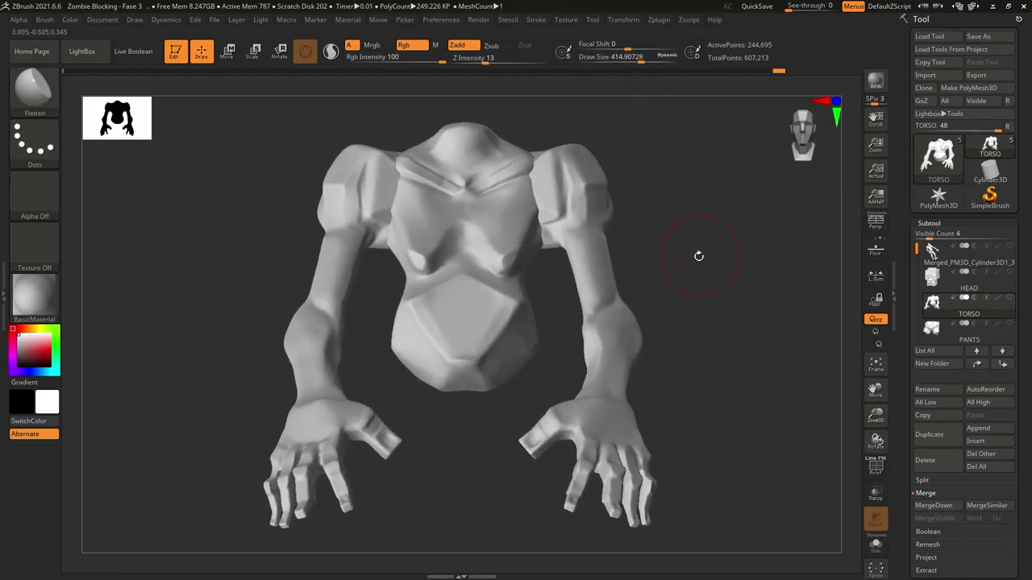
pyautogui.moveTo(538, 355); pyautogui.dragTo(468, 310, button='right')
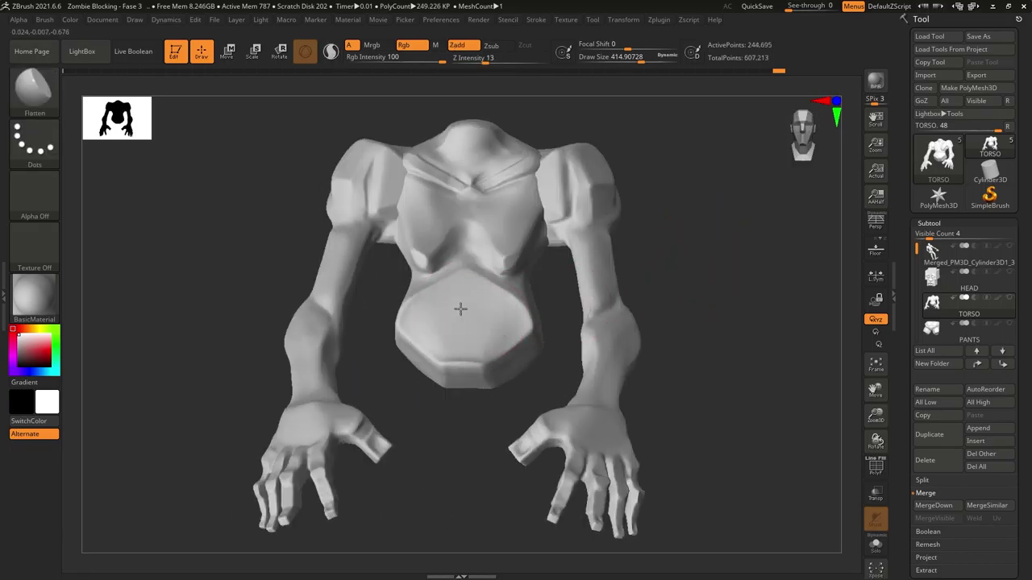
pyautogui.moveTo(433, 341)
pyautogui.mouseDown(button='right')
pyautogui.moveTo(702, 262)
pyautogui.moveTo(613, 286)
pyautogui.moveTo(672, 315)
pyautogui.mouseUp(button='right')
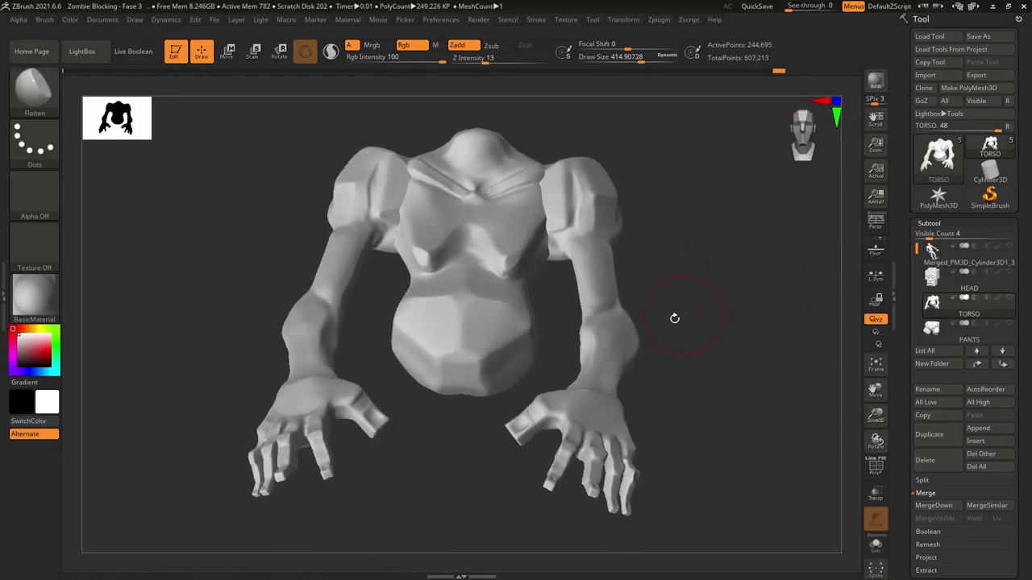
# - Reshape the belly's lower edge with the Move brush at a draw size of about 415 and smooth the belly into a round sack
pyautogui.press('b')
pyautogui.click(253, 358)
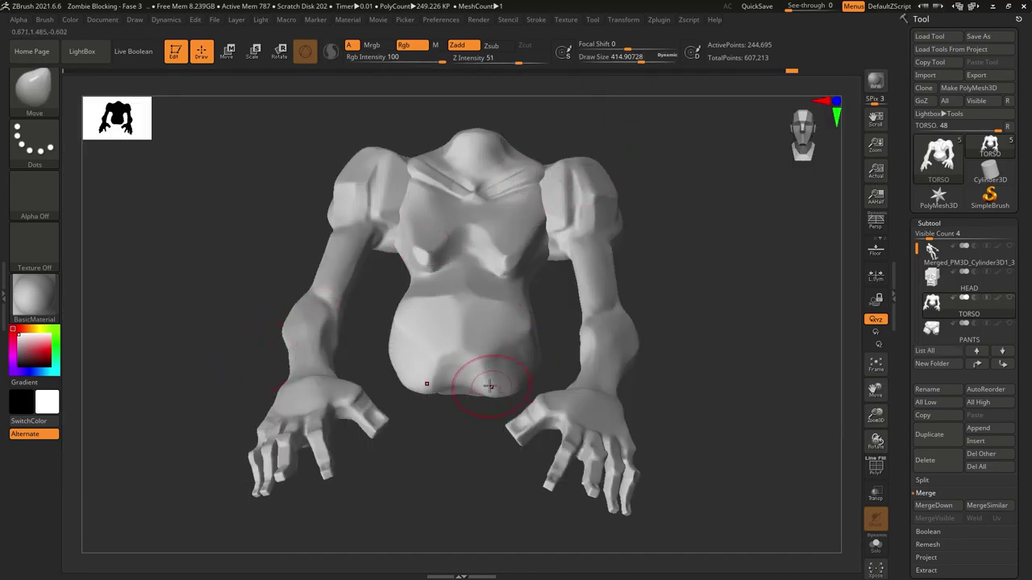
pyautogui.moveTo(512, 351); pyautogui.dragTo(470, 288, button='right')
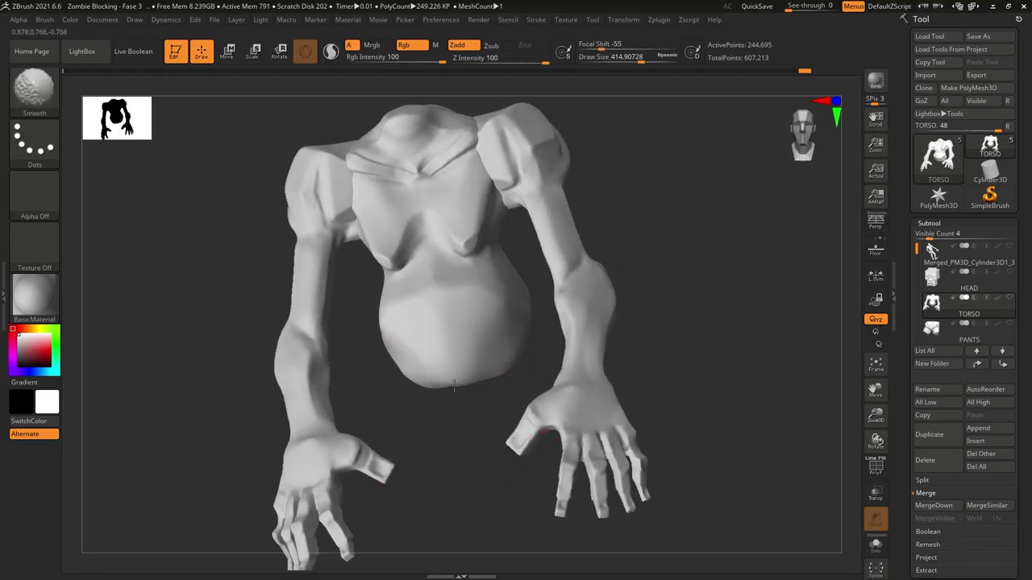
pyautogui.moveTo(444, 379); pyautogui.dragTo(714, 207, button='right')
# - Plane the belly's front, flanks and underside with the Flatten brush at a draw size of about 415
pyautogui.press('b')
pyautogui.press('f')
pyautogui.press('l')
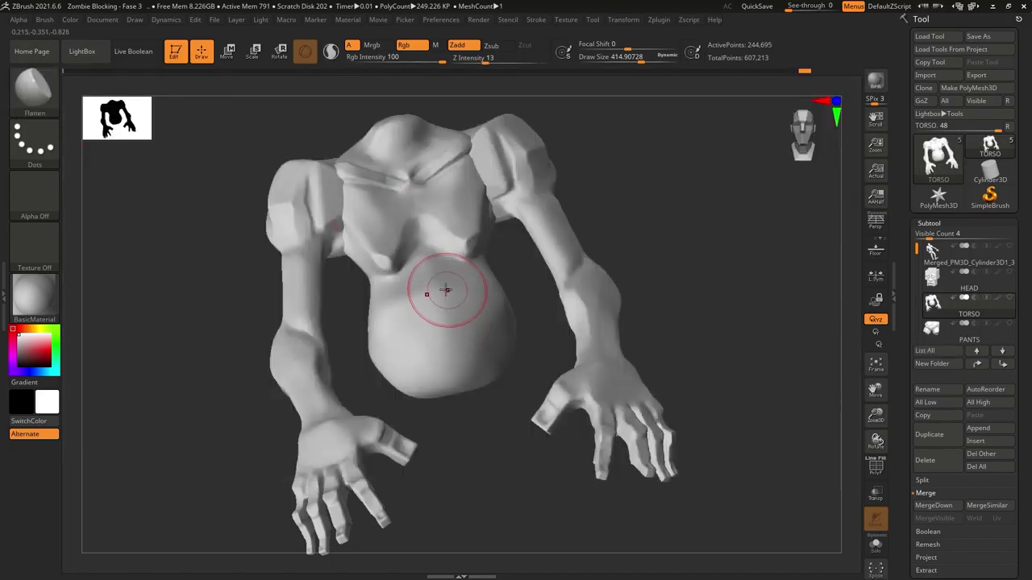
pyautogui.moveTo(437, 295); pyautogui.dragTo(427, 323)
pyautogui.moveTo(427, 379); pyautogui.dragTo(483, 367)
pyautogui.moveTo(612, 363); pyautogui.dragTo(644, 307, button='right')
pyautogui.moveTo(504, 306); pyautogui.dragTo(508, 355)
pyautogui.moveTo(654, 269)
pyautogui.mouseDown(button='right')
pyautogui.moveTo(666, 283)
pyautogui.moveTo(627, 285)
pyautogui.moveTo(690, 249)
pyautogui.moveTo(734, 250)
pyautogui.mouseUp(button='right')
pyautogui.moveTo(424, 357)
pyautogui.mouseDown(button='right')
pyautogui.moveTo(613, 256)
pyautogui.moveTo(414, 310)
pyautogui.mouseUp(button='right')
pyautogui.keyDown('ctrl'); pyautogui.moveTo(488, 274); pyautogui.dragTo(553, 110, button='right'); pyautogui.keyUp('ctrl')
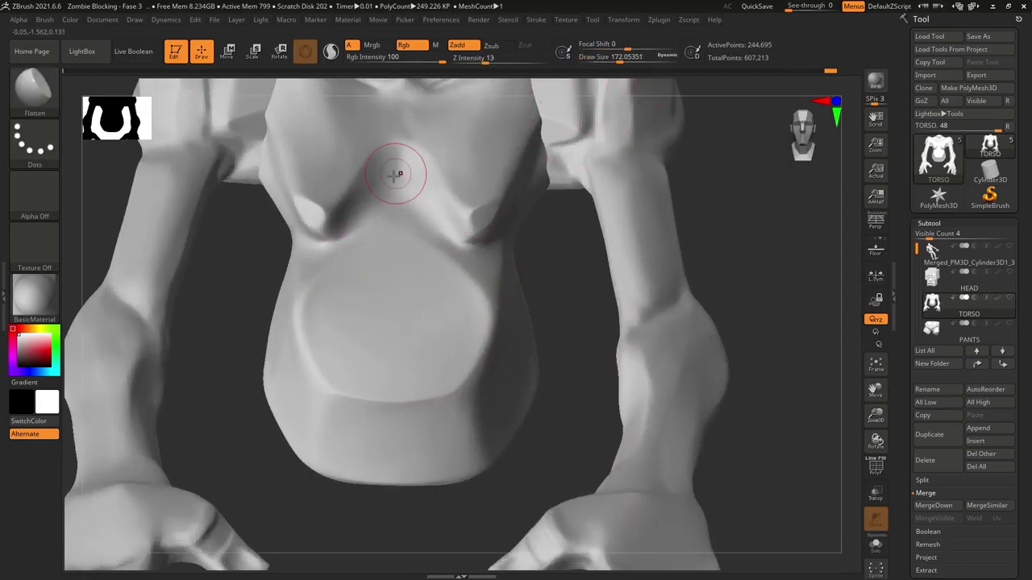
# - DynaMesh the TORSO subtool at resolution 112 to fuse the arms with the torso
pyautogui.moveTo(475, 158); pyautogui.dragTo(518, 191, button='right')
pyautogui.click(928, 222)
pyautogui.click(933, 235)
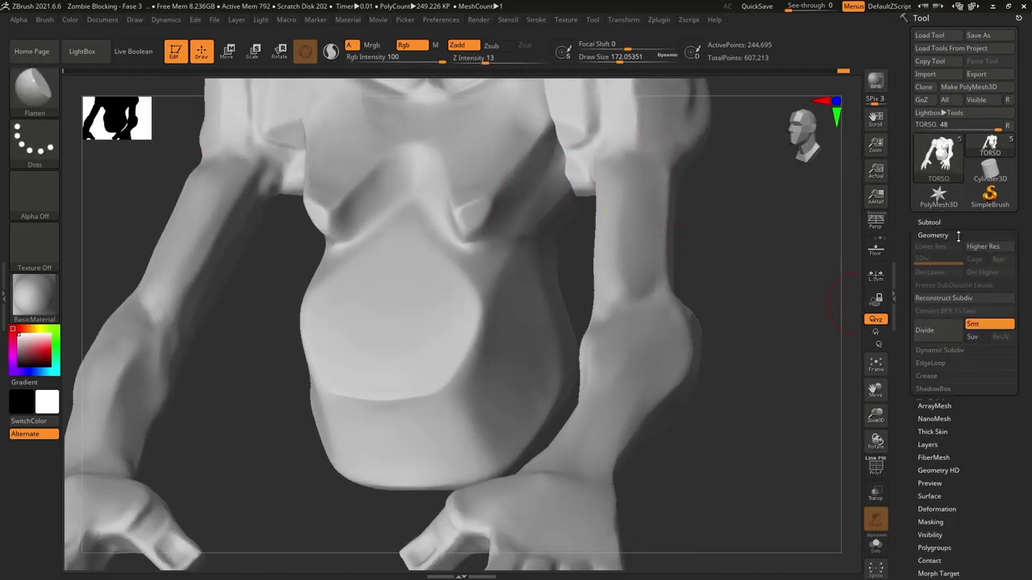
pyautogui.click(936, 433)
pyautogui.moveTo(726, 363)
pyautogui.keyDown('shift'); pyautogui.mouseDown(button='right')
pyautogui.moveTo(519, 214)
pyautogui.moveTo(522, 226)
pyautogui.mouseUp(button='right'); pyautogui.keyUp('shift')
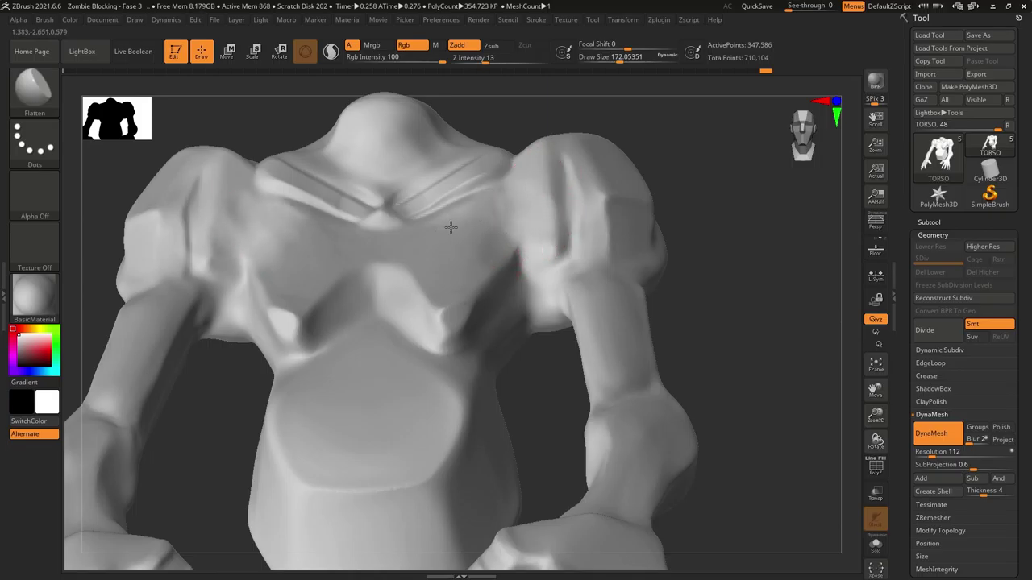
# - Bridge the upper chest to the front of the shoulders with ClayBuildup at a draw size of about 172 and smooth the strokes
pyautogui.keyDown('shift'); pyautogui.moveTo(728, 212); pyautogui.dragTo(721, 222, button='right'); pyautogui.keyUp('shift')
pyautogui.press('b')
pyautogui.press('c')
pyautogui.press('b')
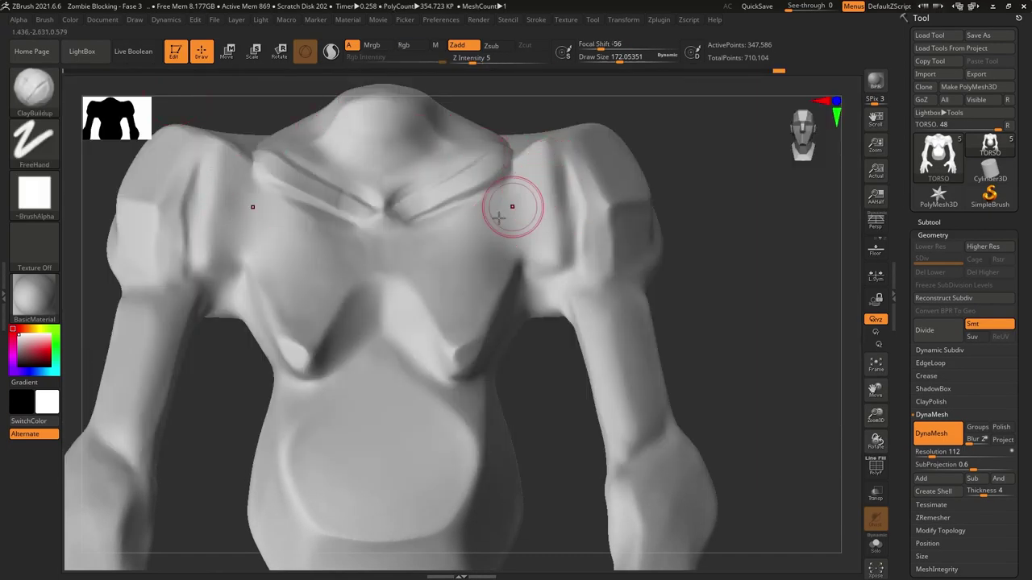
pyautogui.moveTo(527, 191)
pyautogui.keyDown('shift'); pyautogui.mouseDown()
pyautogui.moveTo(516, 242)
pyautogui.moveTo(470, 270)
pyautogui.mouseUp(); pyautogui.keyUp('shift')
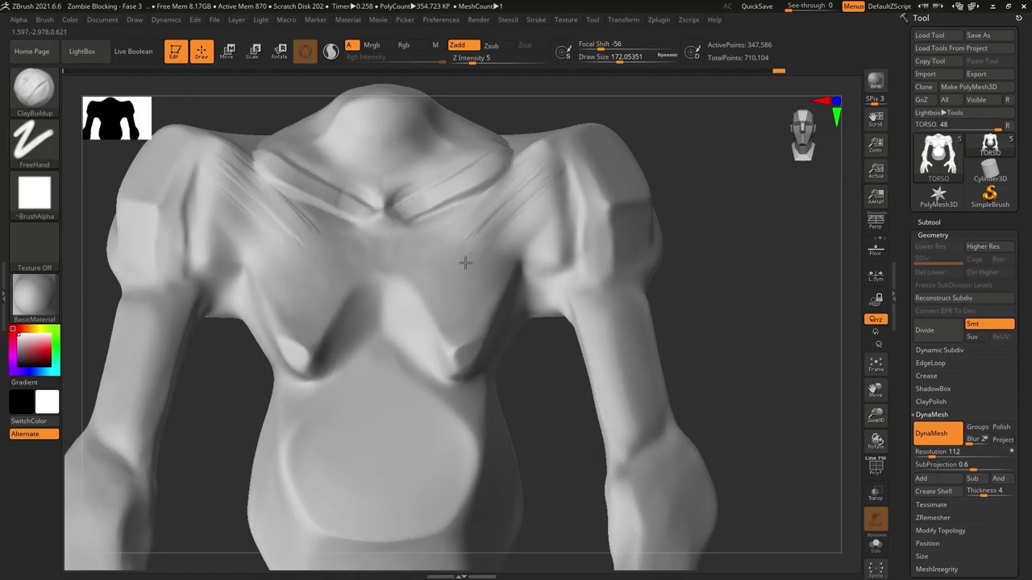
pyautogui.keyDown('shift'); pyautogui.moveTo(532, 225); pyautogui.dragTo(447, 267); pyautogui.keyUp('shift')
pyautogui.moveTo(556, 161)
pyautogui.keyDown('shift'); pyautogui.mouseDown()
pyautogui.moveTo(535, 207)
pyautogui.moveTo(484, 266)
pyautogui.moveTo(536, 194)
pyautogui.moveTo(526, 172)
pyautogui.moveTo(438, 251)
pyautogui.mouseUp(); pyautogui.keyUp('shift')
pyautogui.moveTo(438, 251); pyautogui.dragTo(517, 235, button='right')
pyautogui.moveTo(484, 318)
pyautogui.mouseDown()
pyautogui.moveTo(459, 233)
pyautogui.moveTo(449, 302)
pyautogui.moveTo(472, 315)
pyautogui.mouseUp()
# - Flatten the lower chest tips and the side ribs at draw size 112, smoothing the transitions
pyautogui.moveTo(719, 207)
pyautogui.mouseDown(button='right')
pyautogui.moveTo(715, 189)
pyautogui.moveTo(703, 191)
pyautogui.moveTo(538, 384)
pyautogui.mouseUp(button='right')
pyautogui.press('b')
pyautogui.press('f')
pyautogui.press('l')
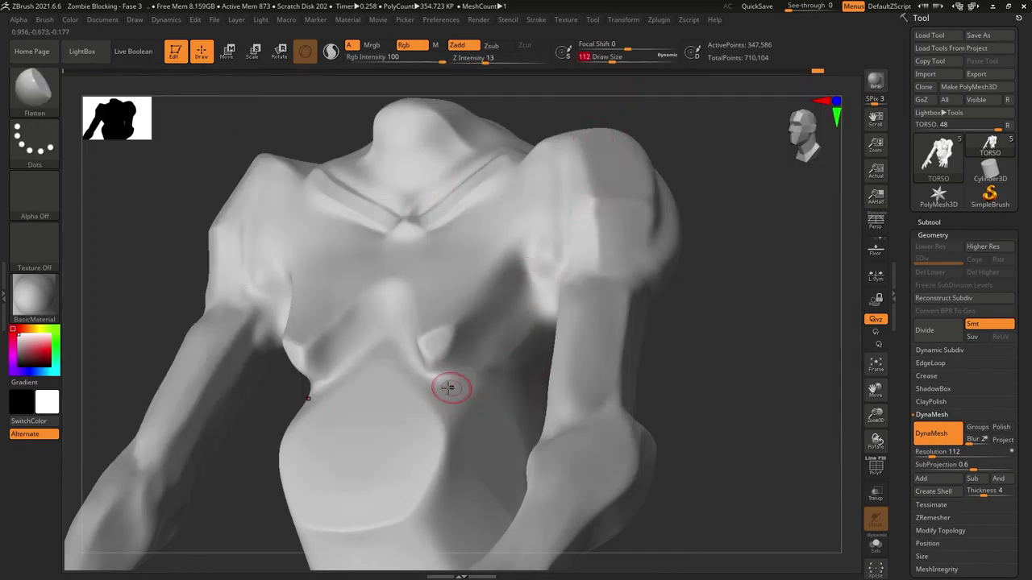
pyautogui.moveTo(497, 304)
pyautogui.mouseDown(button='right')
pyautogui.moveTo(519, 272)
pyautogui.moveTo(489, 275)
pyautogui.mouseUp(button='right')
pyautogui.keyDown('shift'); pyautogui.moveTo(431, 311); pyautogui.dragTo(467, 286, button='right'); pyautogui.keyUp('shift')
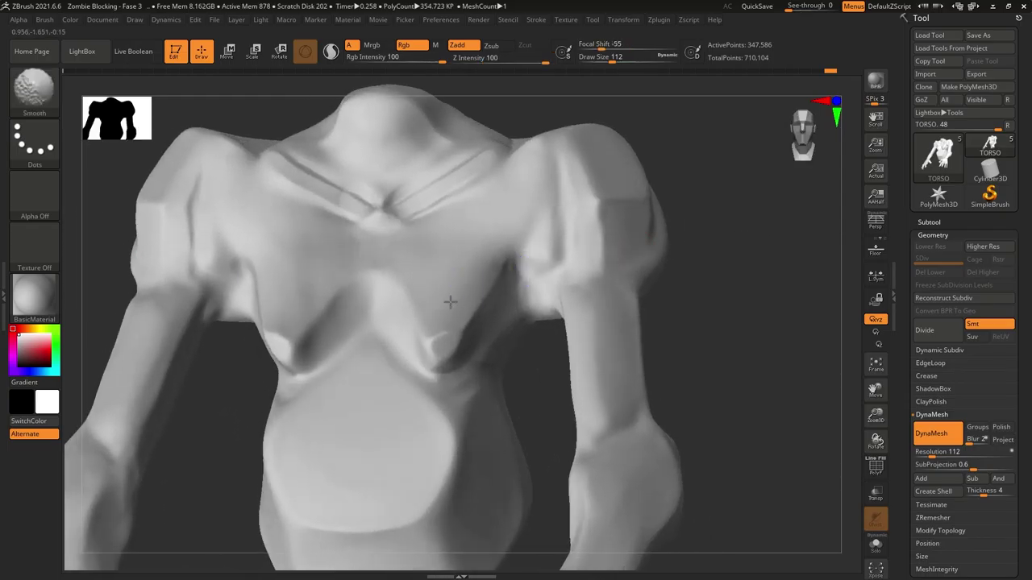
# - Carve creases below the chest muscles and up into the armpits with DamStandard, using a Z Intensity of 9
pyautogui.moveTo(734, 238)
pyautogui.mouseDown(button='right')
pyautogui.moveTo(644, 240)
pyautogui.moveTo(532, 318)
pyautogui.moveTo(442, 353)
pyautogui.mouseUp(button='right')
pyautogui.press('b')
pyautogui.press('d')
pyautogui.press('s')
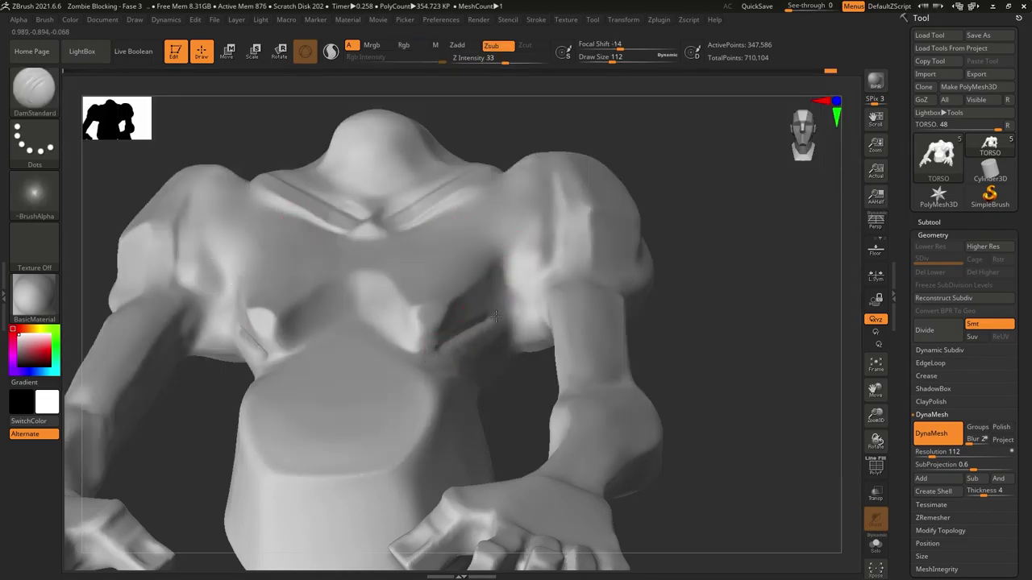
pyautogui.moveTo(488, 58); pyautogui.dragTo(466, 59)
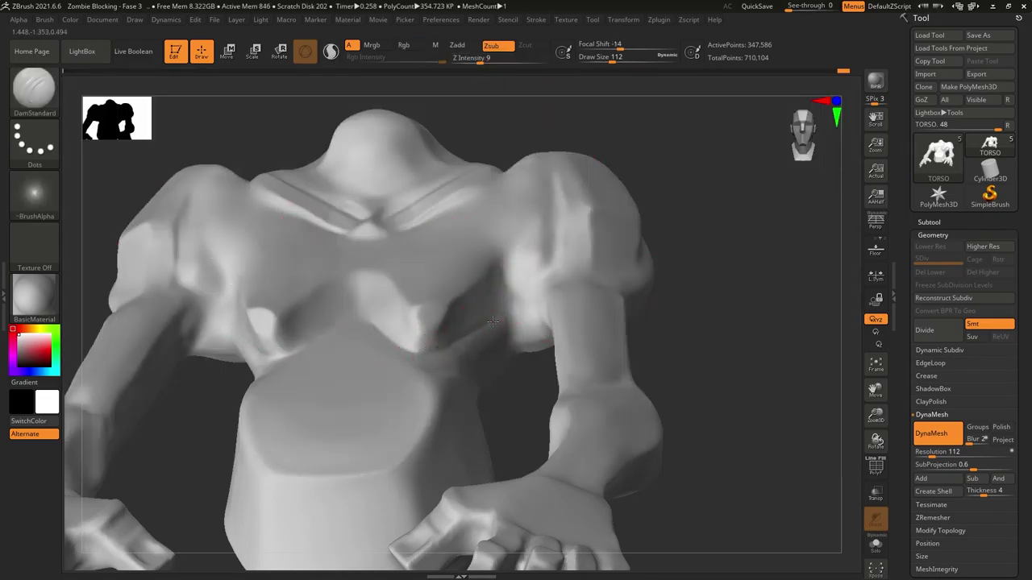
pyautogui.moveTo(557, 204)
pyautogui.mouseDown(button='right')
pyautogui.moveTo(553, 196)
pyautogui.moveTo(559, 272)
pyautogui.moveTo(510, 314)
pyautogui.mouseUp(button='right')
pyautogui.moveTo(517, 364); pyautogui.dragTo(504, 269, button='right')
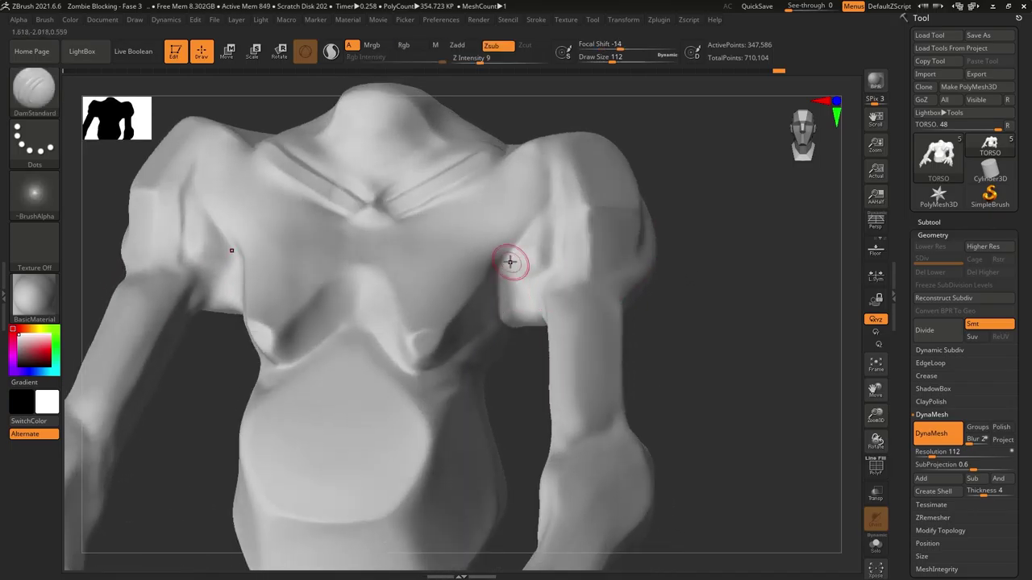
pyautogui.moveTo(501, 312)
pyautogui.mouseDown(button='right')
pyautogui.moveTo(543, 274)
pyautogui.moveTo(451, 338)
pyautogui.moveTo(419, 347)
pyautogui.moveTo(438, 212)
pyautogui.moveTo(530, 287)
pyautogui.moveTo(524, 309)
pyautogui.moveTo(528, 295)
pyautogui.moveTo(679, 310)
pyautogui.moveTo(661, 185)
pyautogui.moveTo(656, 264)
pyautogui.moveTo(521, 236)
pyautogui.mouseUp(button='right')
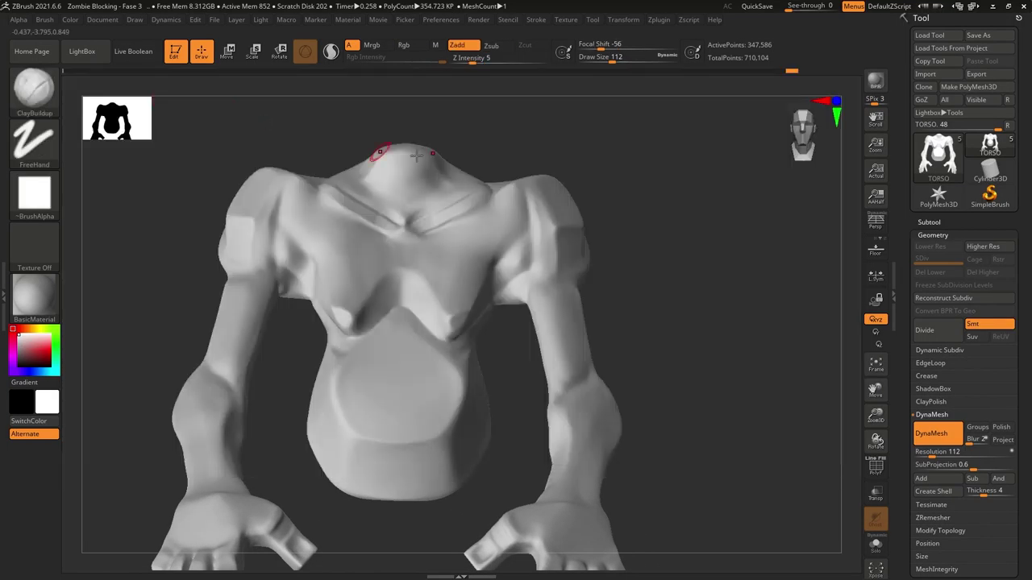
# - Add ClayBuildup strokes at draw size 112 from the neck over the rear shoulders and smooth them
pyautogui.moveTo(375, 152)
pyautogui.mouseDown(button='right')
pyautogui.moveTo(797, 192)
pyautogui.moveTo(750, 242)
pyautogui.moveTo(710, 225)
pyautogui.moveTo(701, 194)
pyautogui.moveTo(699, 222)
pyautogui.moveTo(460, 257)
pyautogui.mouseUp(button='right')
pyautogui.press('shift')
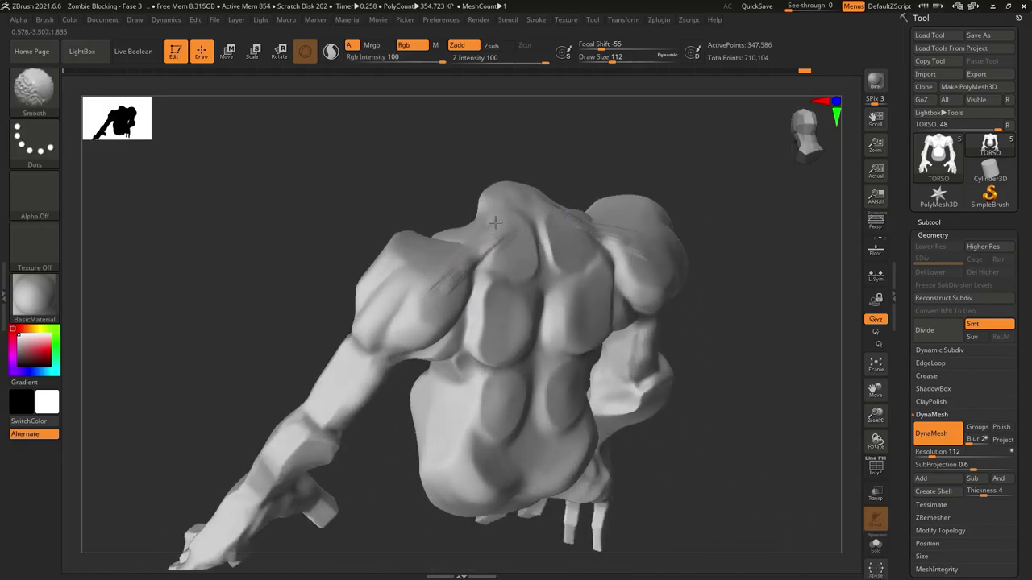
pyautogui.keyDown('shift'); pyautogui.moveTo(486, 255); pyautogui.dragTo(487, 265, button='right'); pyautogui.keyUp('shift')
pyautogui.press('shift')
pyautogui.moveTo(432, 293)
pyautogui.mouseDown(button='right')
pyautogui.moveTo(433, 279)
pyautogui.moveTo(498, 220)
pyautogui.mouseUp(button='right')
pyautogui.press('shift')
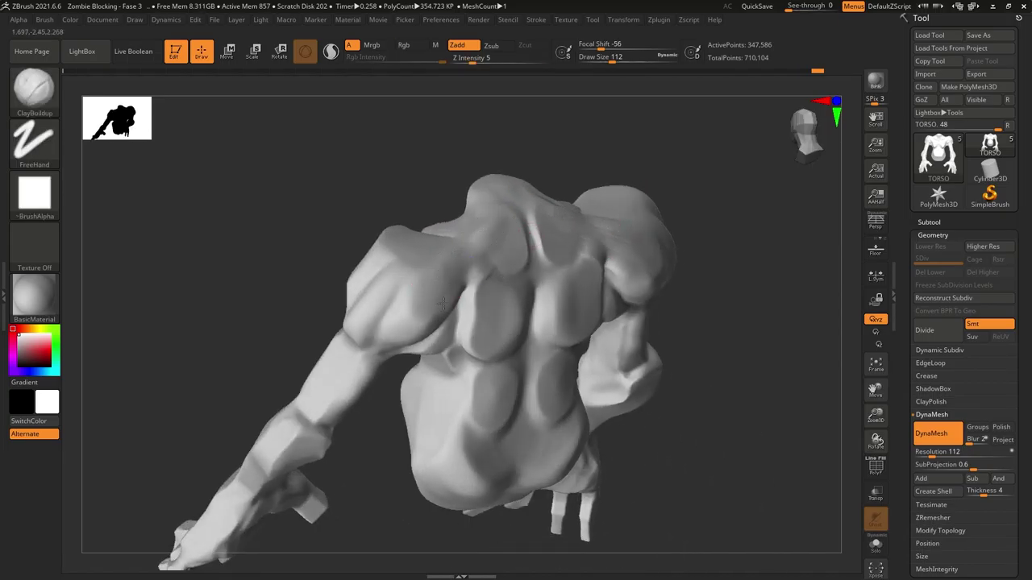
# - Fill the gap between the upper back and the rear deltoids with clay strokes and blend it smooth
pyautogui.press('shift')
pyautogui.press('shift')
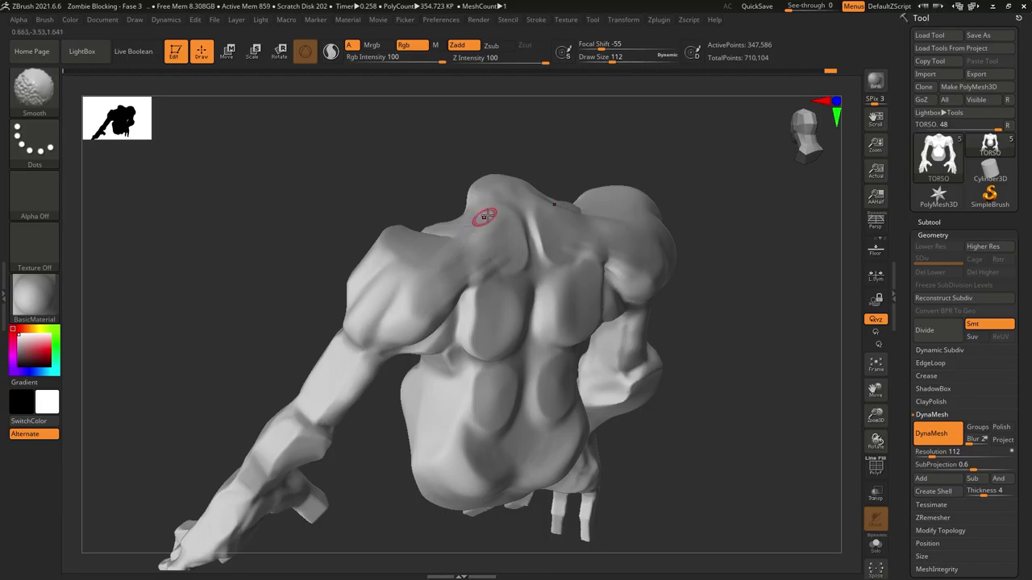
pyautogui.moveTo(483, 216); pyautogui.dragTo(467, 282)
pyautogui.press('shift')
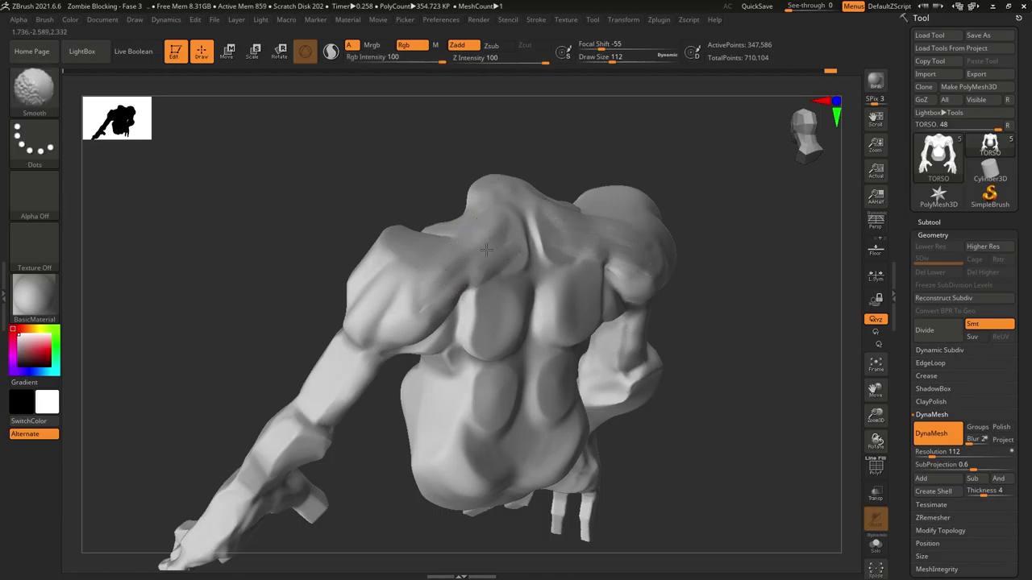
pyautogui.keyDown('shift'); pyautogui.moveTo(709, 266); pyautogui.dragTo(701, 290); pyautogui.keyUp('shift')
# - Build up the lower edge of the trapezius above the shoulder blades with ClayBuildup and smooth it
pyautogui.moveTo(407, 238); pyautogui.dragTo(454, 223)
pyautogui.press('shift')
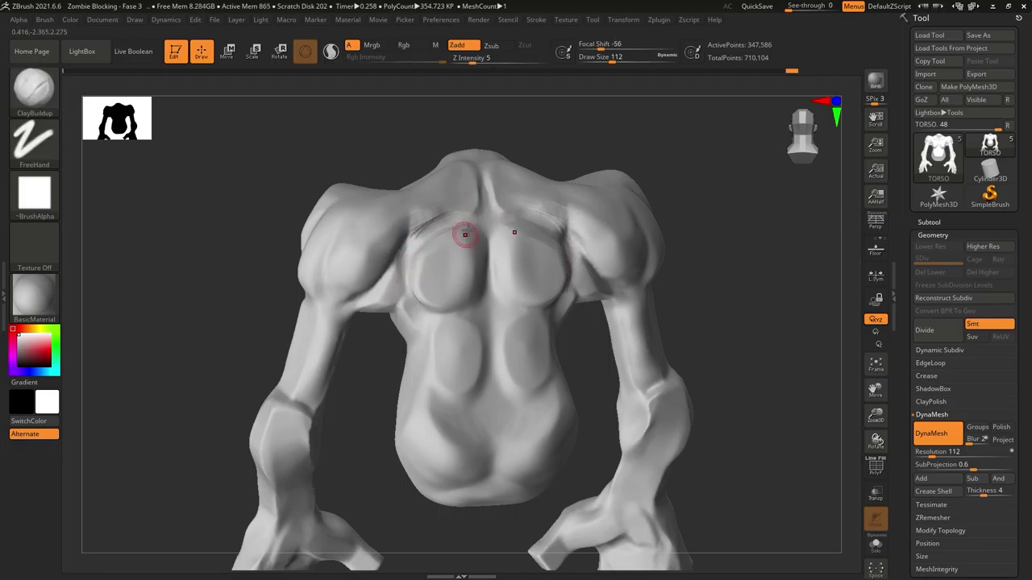
pyautogui.moveTo(391, 228)
pyautogui.keyDown('shift'); pyautogui.mouseDown()
pyautogui.moveTo(455, 195)
pyautogui.moveTo(384, 232)
pyautogui.mouseUp(); pyautogui.keyUp('shift')
pyautogui.moveTo(423, 211)
pyautogui.mouseDown(button='right')
pyautogui.moveTo(398, 210)
pyautogui.moveTo(347, 252)
pyautogui.mouseUp(button='right')
pyautogui.press('shift')
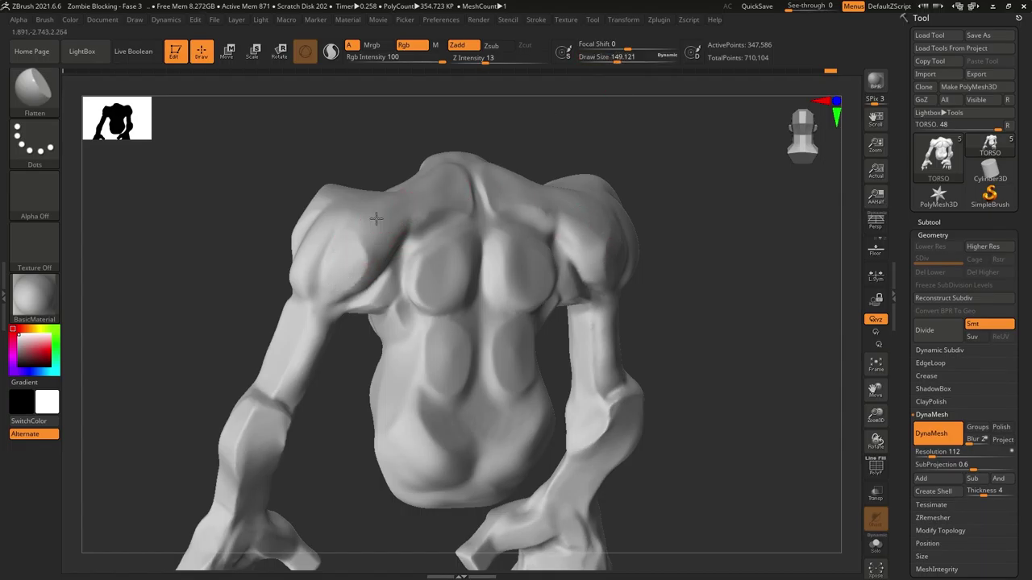
# - Flatten the trapezius toward the shoulders at a draw size of about 234 and deepen the rear shoulder crease with DamStandard
pyautogui.press(']')
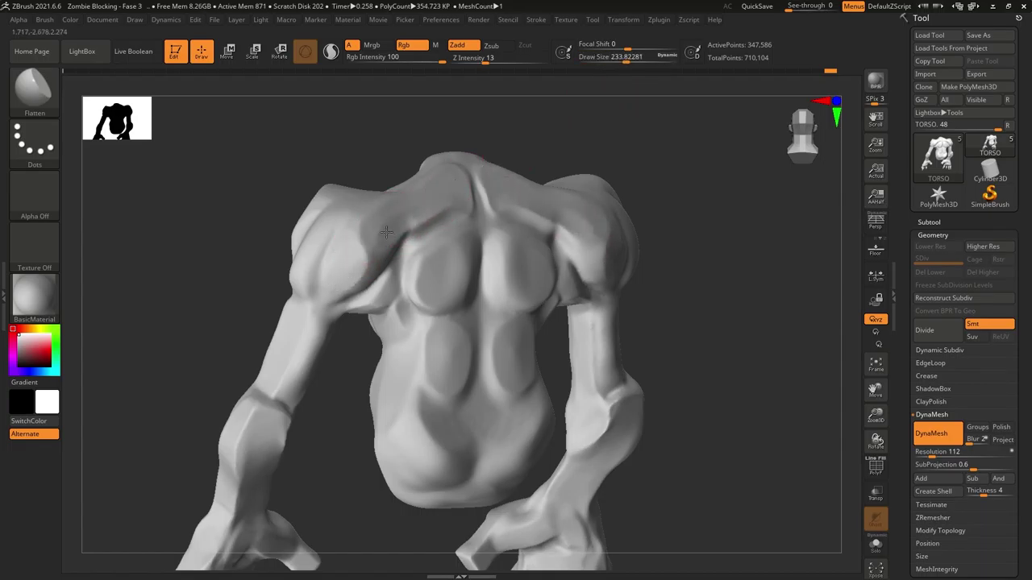
pyautogui.moveTo(444, 183); pyautogui.dragTo(348, 250)
pyautogui.press('b')
pyautogui.press('d')
pyautogui.press('s')
pyautogui.moveTo(351, 237); pyautogui.dragTo(390, 260, button='right')
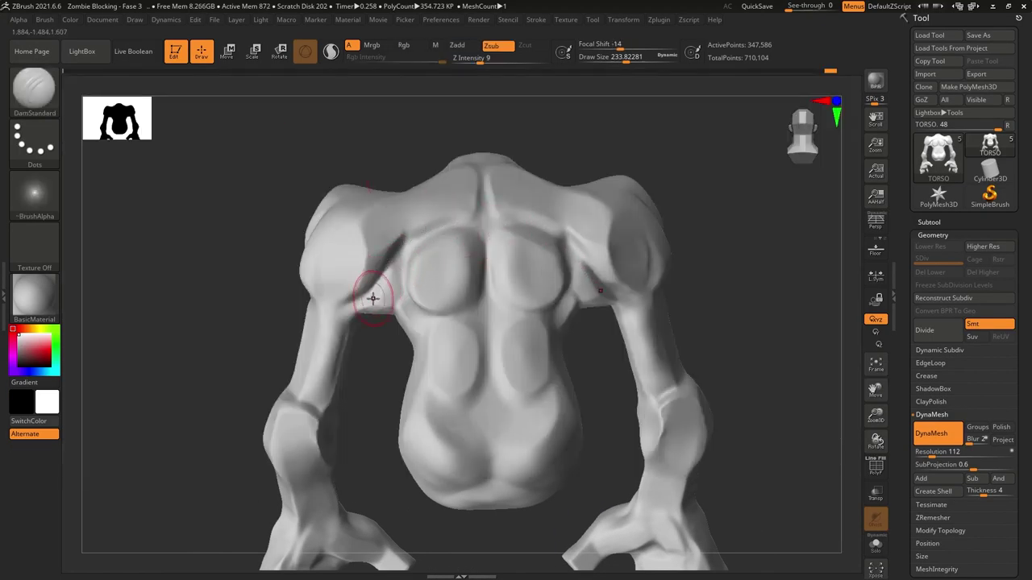
# - Add ClayBuildup strokes across the upper back above the shoulder blades and flatten them into clean planes
pyautogui.press('b')
pyautogui.press('c')
pyautogui.press('b')
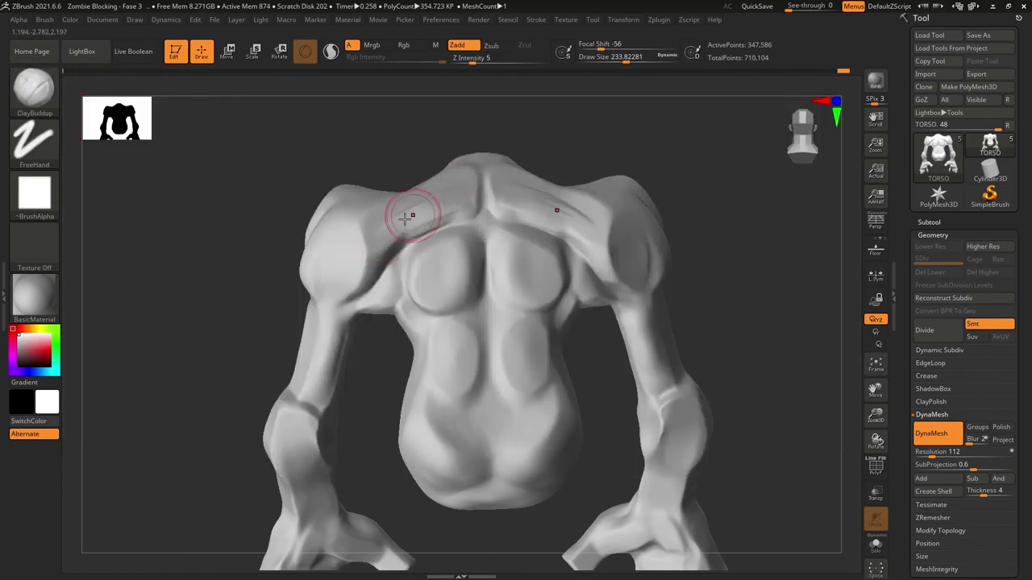
pyautogui.press('b')
pyautogui.press('f')
pyautogui.press('l')
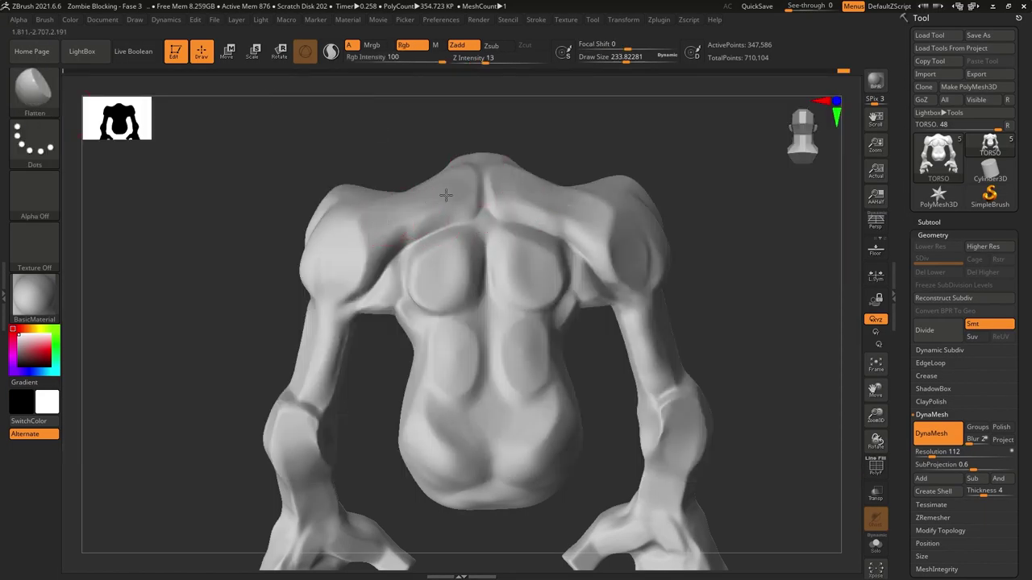
pyautogui.moveTo(418, 211); pyautogui.dragTo(346, 76, button='right')
# - Turn on perspective, then smooth and flatten the top of the shoulders beside the neck at a draw size of about 154
pyautogui.press('p')
pyautogui.moveTo(320, 317); pyautogui.dragTo(563, 240, button='right')
pyautogui.keyDown('shift'); pyautogui.moveTo(520, 240); pyautogui.dragTo(496, 218); pyautogui.keyUp('shift')
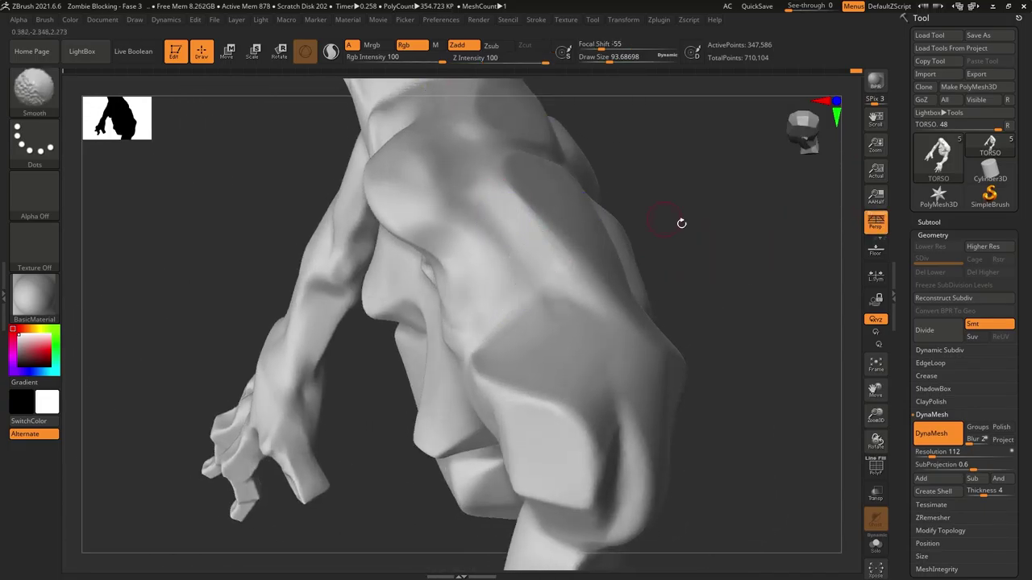
pyautogui.moveTo(681, 223); pyautogui.dragTo(723, 168, button='right')
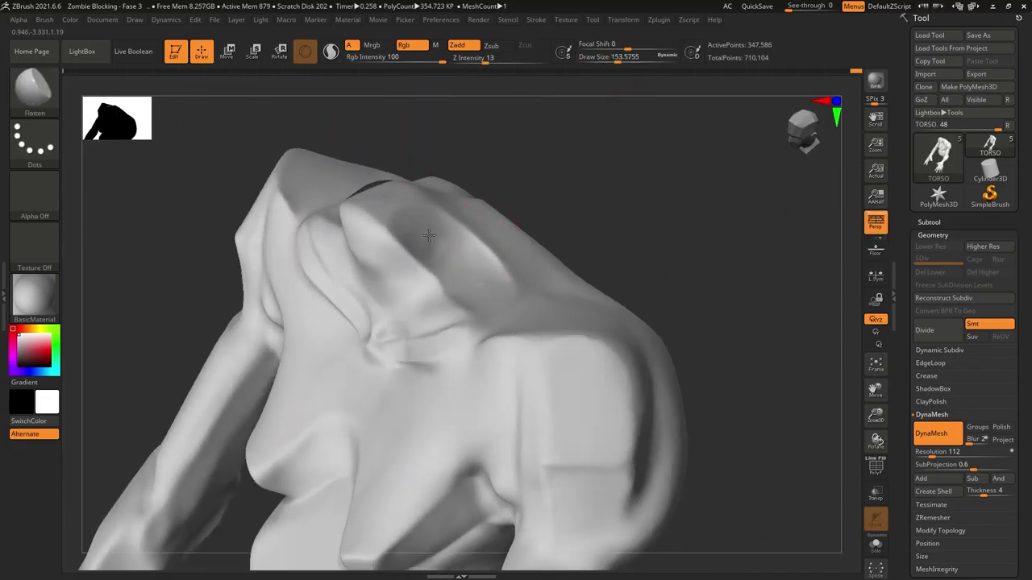
pyautogui.moveTo(476, 278)
pyautogui.mouseDown(button='right')
pyautogui.moveTo(405, 305)
pyautogui.moveTo(546, 237)
pyautogui.moveTo(389, 253)
pyautogui.moveTo(636, 212)
pyautogui.moveTo(661, 261)
pyautogui.moveTo(628, 212)
pyautogui.moveTo(615, 210)
pyautogui.moveTo(760, 283)
pyautogui.moveTo(454, 214)
pyautogui.moveTo(771, 187)
pyautogui.moveTo(529, 249)
pyautogui.mouseUp(button='right')
# - Fill the top of the trapezius from neck to shoulder with ClayBuildup at a draw size of about 154 and smooth it
pyautogui.press('b')
pyautogui.press('c')
pyautogui.press('b')
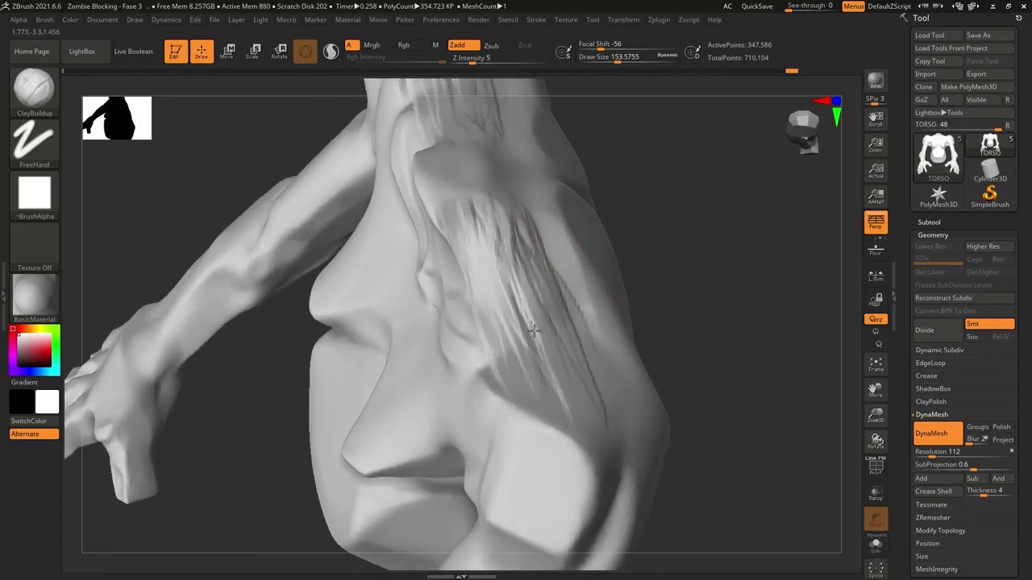
pyautogui.press('shift')
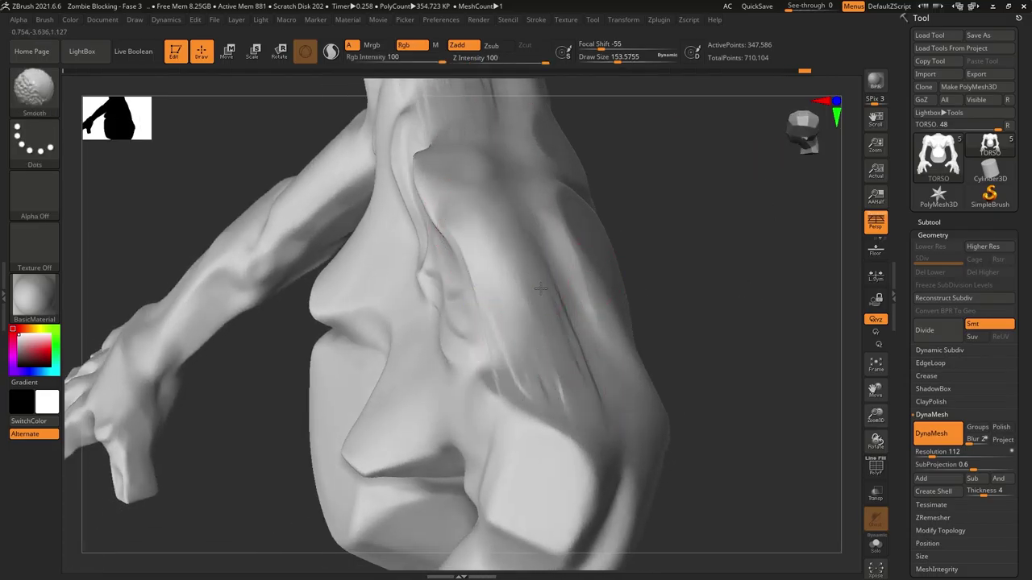
# - Build up the area behind the collarbones with ClayBuildup at a draw size of about 116 and smooth it
pyautogui.moveTo(504, 328)
pyautogui.mouseDown(button='right')
pyautogui.moveTo(506, 264)
pyautogui.moveTo(588, 196)
pyautogui.moveTo(745, 312)
pyautogui.moveTo(412, 411)
pyautogui.mouseUp(button='right')
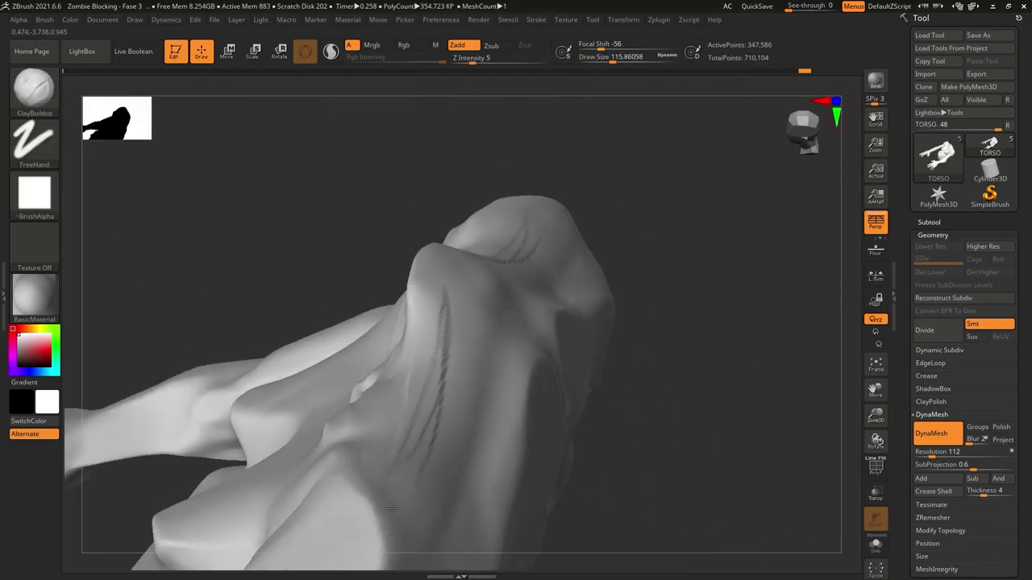
pyautogui.moveTo(391, 506)
pyautogui.keyDown('shift'); pyautogui.mouseDown()
pyautogui.moveTo(400, 438)
pyautogui.moveTo(458, 347)
pyautogui.moveTo(438, 478)
pyautogui.moveTo(473, 337)
pyautogui.mouseUp(); pyautogui.keyUp('shift')
pyautogui.moveTo(411, 490)
pyautogui.mouseDown(button='right')
pyautogui.moveTo(647, 180)
pyautogui.moveTo(516, 264)
pyautogui.mouseUp(button='right')
pyautogui.keyDown('shift'); pyautogui.moveTo(515, 264); pyautogui.dragTo(632, 237); pyautogui.keyUp('shift')
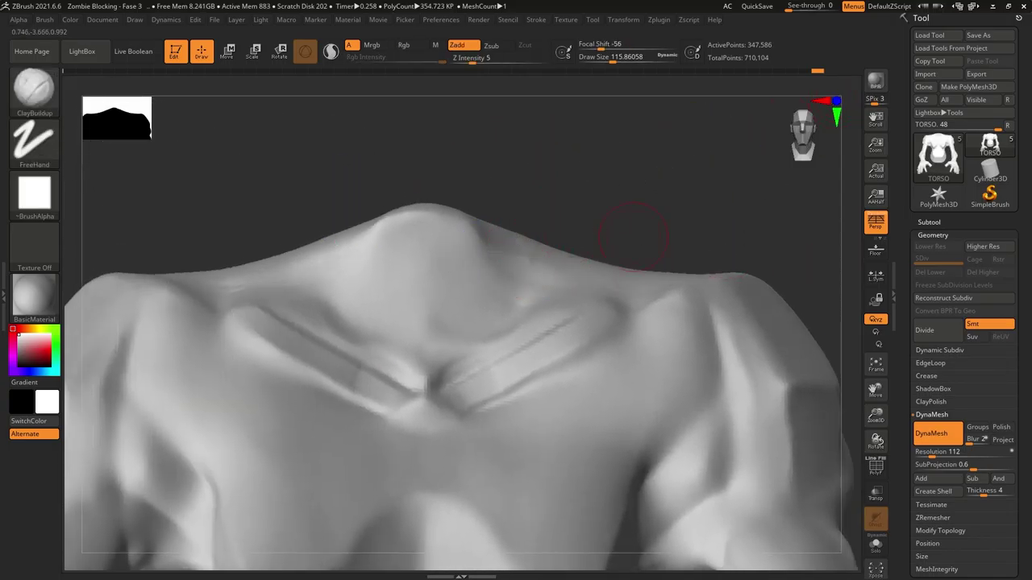
# - Layer more clay from the side of the neck down to the shoulder joint and smooth out the strokes
pyautogui.moveTo(684, 281); pyautogui.dragTo(557, 311, button='right')
pyautogui.moveTo(557, 311); pyautogui.dragTo(555, 216)
pyautogui.moveTo(524, 210); pyautogui.dragTo(566, 206, button='right')
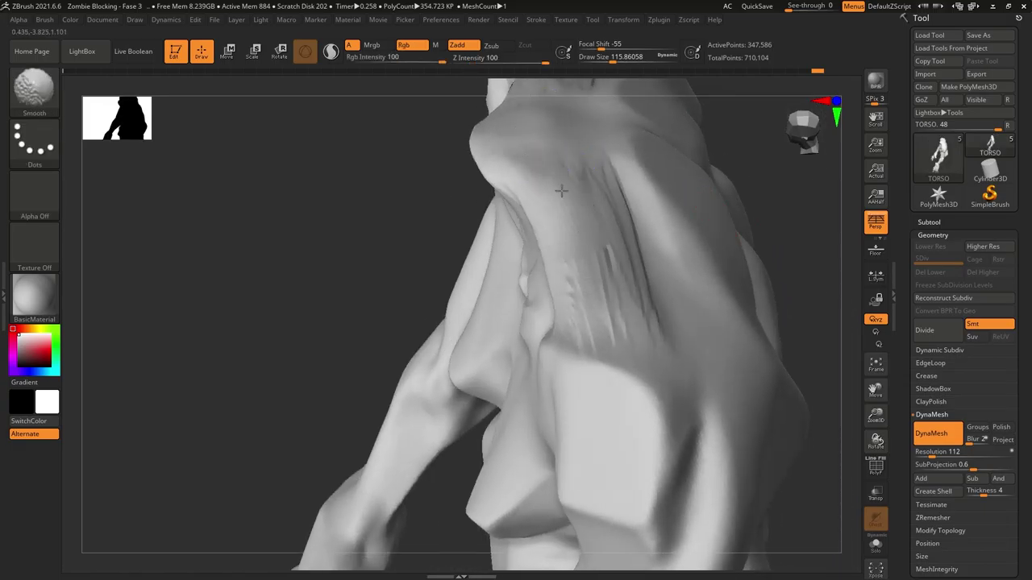
pyautogui.moveTo(544, 196)
pyautogui.mouseDown()
pyautogui.moveTo(601, 322)
pyautogui.moveTo(592, 334)
pyautogui.mouseUp()
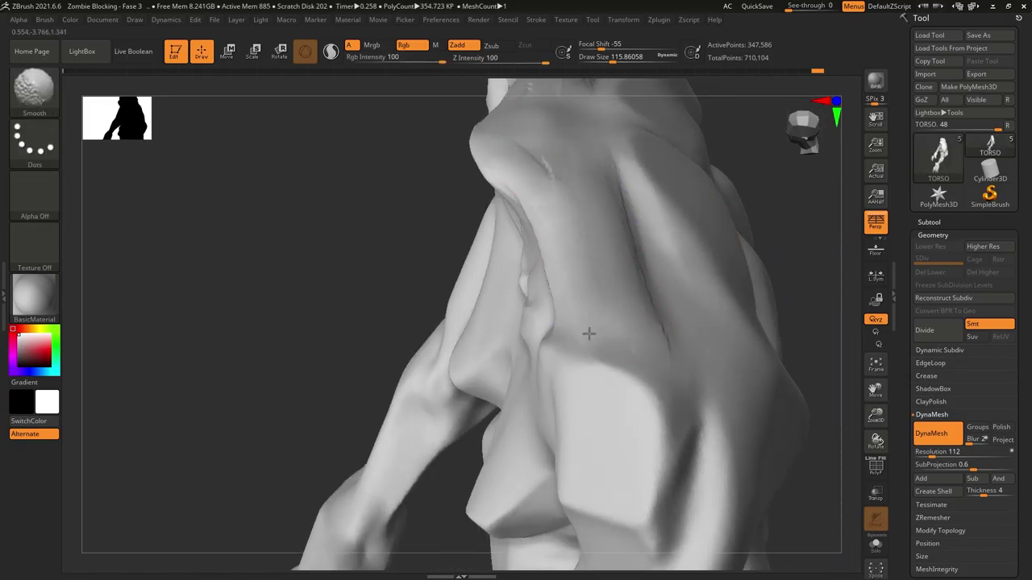
pyautogui.keyDown('shift'); pyautogui.moveTo(592, 334); pyautogui.dragTo(605, 92, button='right'); pyautogui.keyUp('shift')
# - Fill the hollow on top of the shoulders between the collarbone and the deltoid with ClayBuildup and smooth it
pyautogui.moveTo(439, 114)
pyautogui.mouseDown(button='right')
pyautogui.moveTo(524, 161)
pyautogui.moveTo(767, 156)
pyautogui.moveTo(636, 385)
pyautogui.moveTo(462, 370)
pyautogui.mouseUp(button='right')
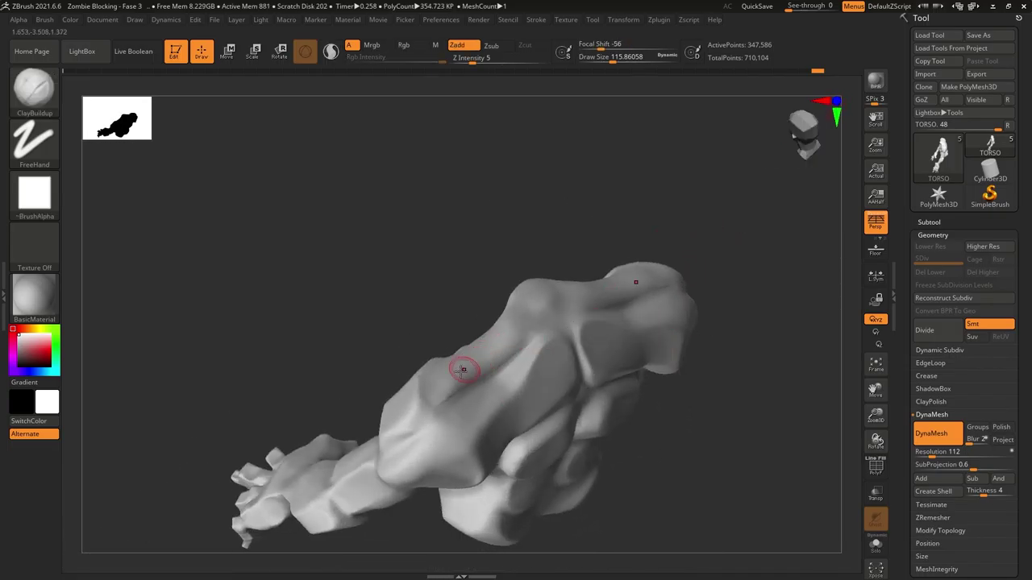
pyautogui.press('shift')
pyautogui.moveTo(537, 302); pyautogui.dragTo(464, 355, button='right')
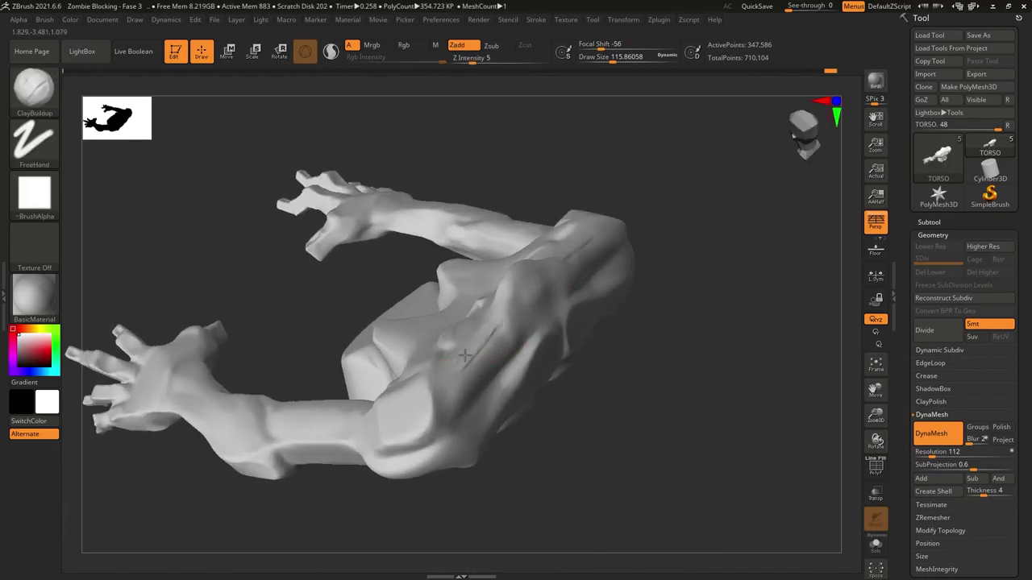
pyautogui.moveTo(506, 299); pyautogui.dragTo(497, 301, button='right')
pyautogui.moveTo(463, 402)
pyautogui.mouseDown(button='right')
pyautogui.moveTo(506, 315)
pyautogui.moveTo(722, 281)
pyautogui.moveTo(504, 299)
pyautogui.moveTo(728, 288)
pyautogui.moveTo(772, 325)
pyautogui.moveTo(723, 154)
pyautogui.moveTo(636, 85)
pyautogui.mouseUp(button='right')
# - Flatten the slope between the neck and the shoulders at a draw size of about 202
pyautogui.moveTo(607, 58); pyautogui.dragTo(617, 58)
pyautogui.moveTo(471, 356); pyautogui.dragTo(445, 394, button='right')
pyautogui.moveTo(528, 312); pyautogui.dragTo(375, 278, button='right')
pyautogui.moveTo(416, 355); pyautogui.dragTo(511, 211, button='right')
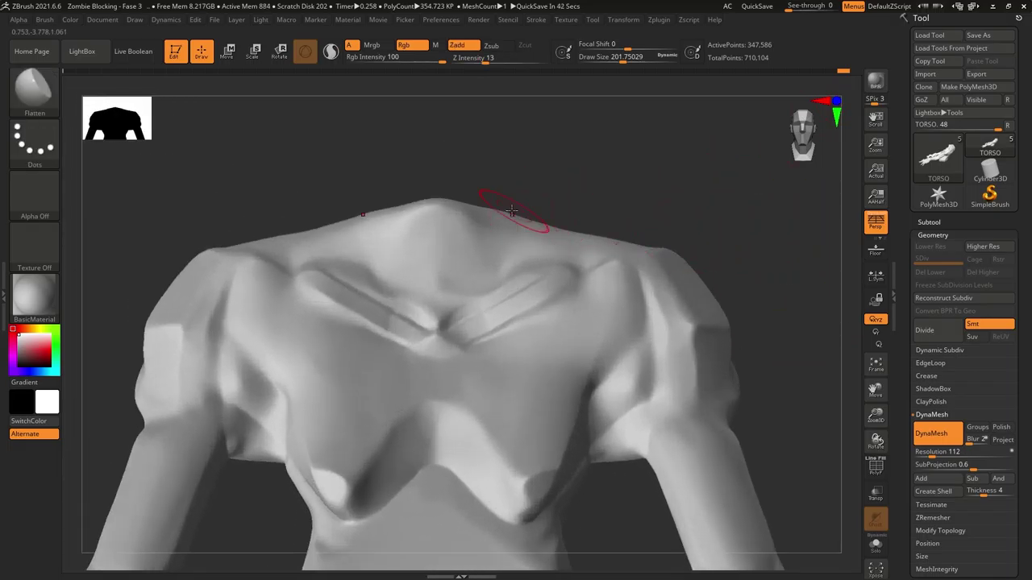
# - Flatten the base of the neck where it meets the trapezius at a draw size of about 202
pyautogui.moveTo(501, 223); pyautogui.dragTo(524, 245)
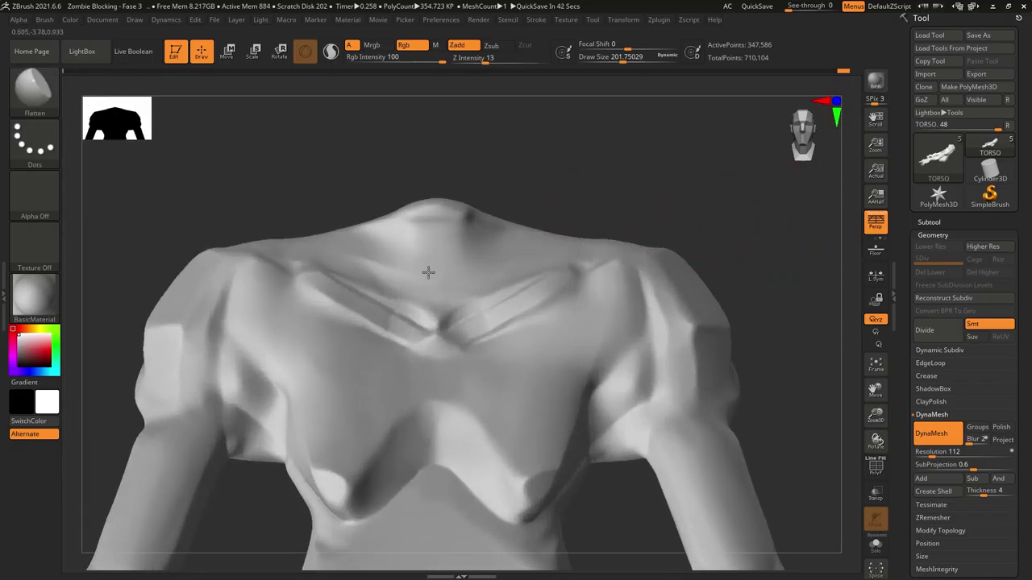
pyautogui.click(814, 71)
pyautogui.moveTo(814, 71); pyautogui.dragTo(784, 72)
pyautogui.moveTo(758, 133); pyautogui.dragTo(708, 204)
pyautogui.moveTo(645, 274); pyautogui.dragTo(681, 203)
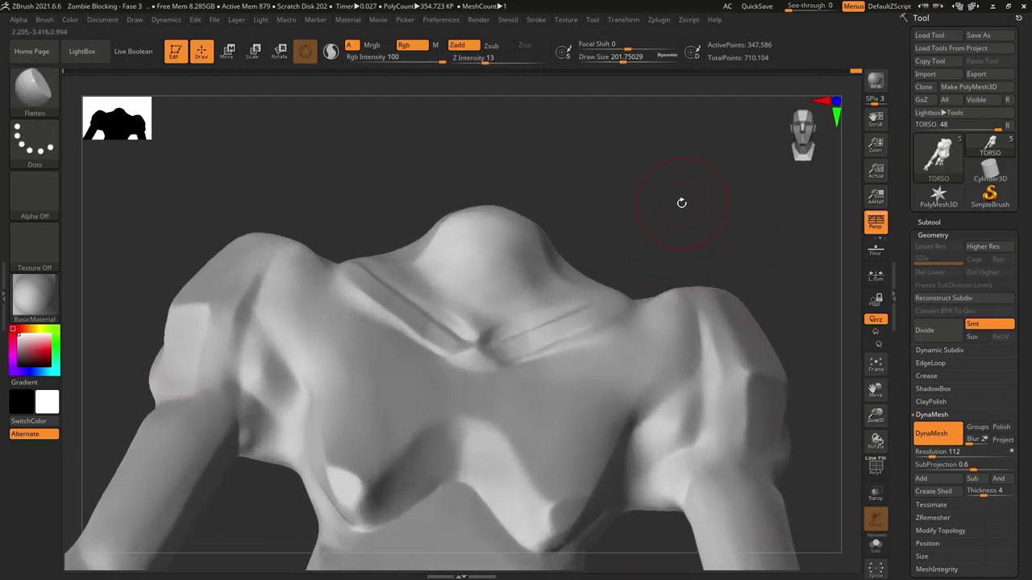
# - Smooth and flatten the planes between the neck, the collarbones and the shoulders at a draw size of about 104
pyautogui.moveTo(613, 59); pyautogui.dragTo(610, 59)
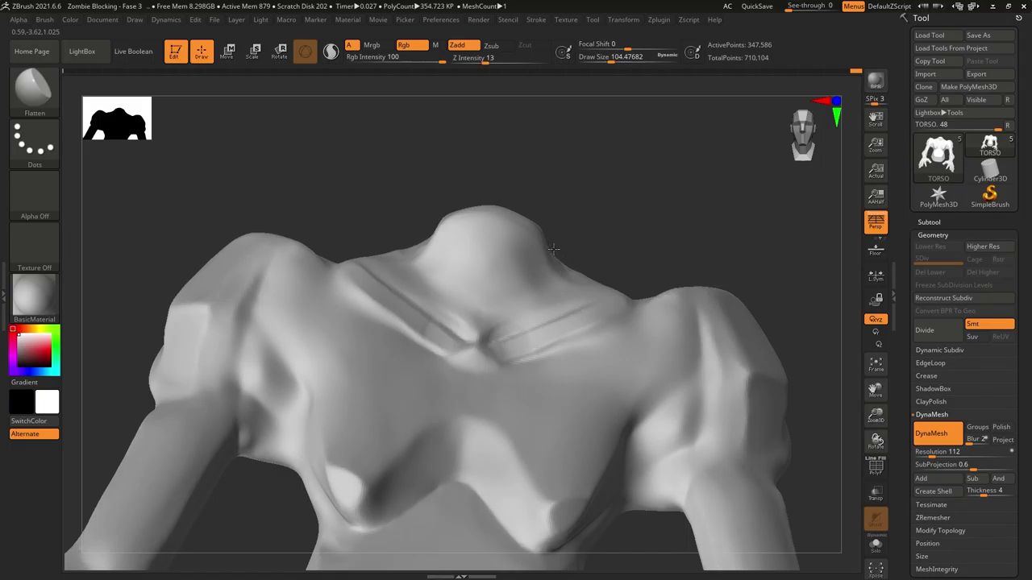
pyautogui.moveTo(789, 124); pyautogui.dragTo(750, 133)
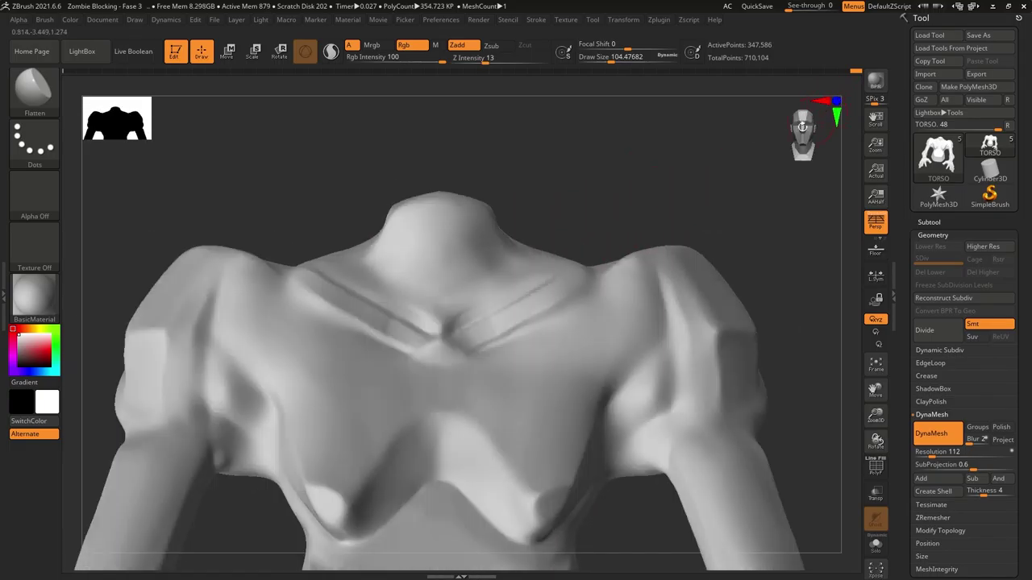
pyautogui.moveTo(661, 192)
pyautogui.mouseDown()
pyautogui.moveTo(575, 260)
pyautogui.moveTo(479, 238)
pyautogui.moveTo(530, 276)
pyautogui.moveTo(749, 172)
pyautogui.moveTo(573, 212)
pyautogui.moveTo(559, 274)
pyautogui.moveTo(532, 239)
pyautogui.mouseUp()
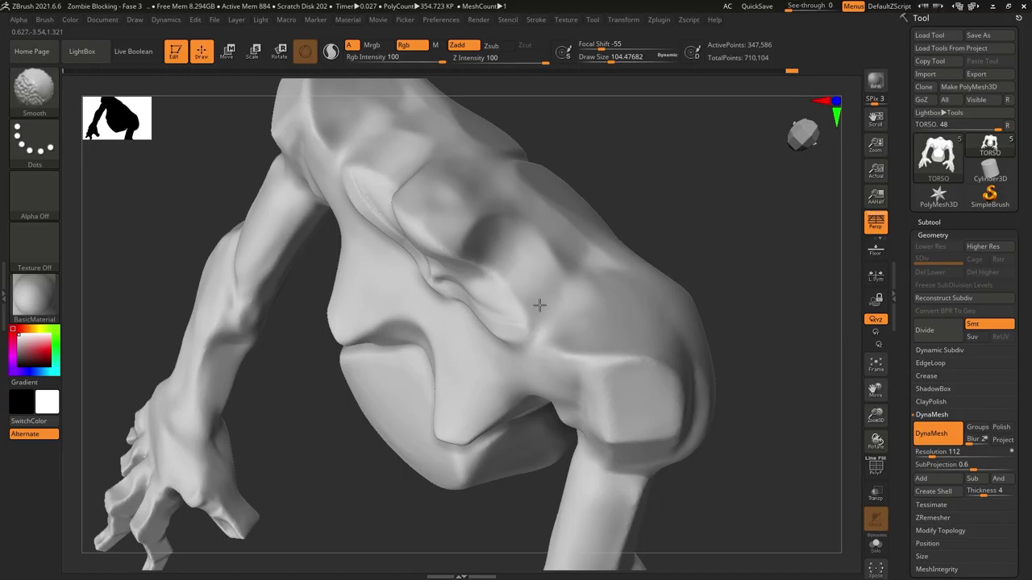
pyautogui.press('shift')
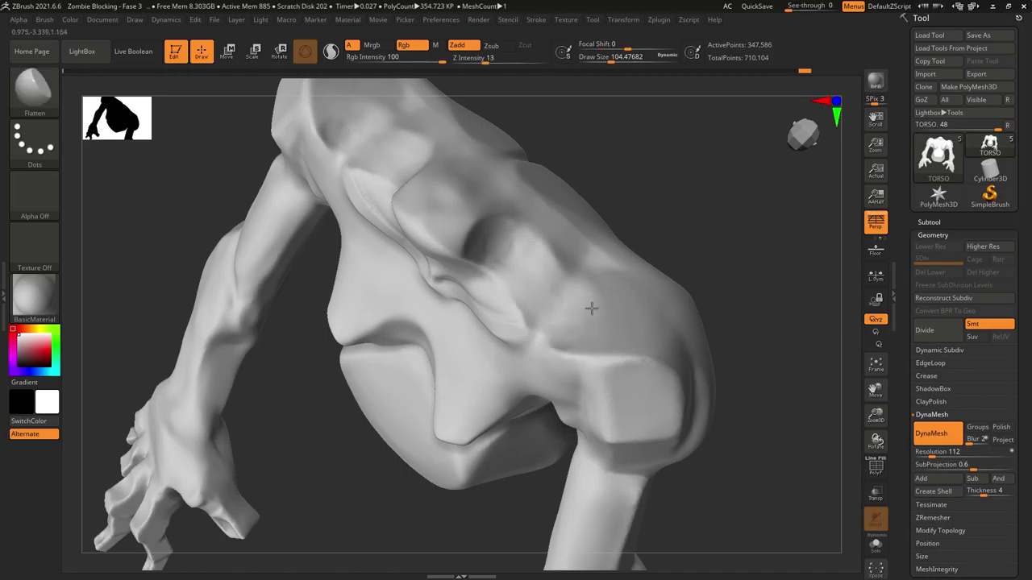
pyautogui.moveTo(591, 308); pyautogui.dragTo(436, 185)
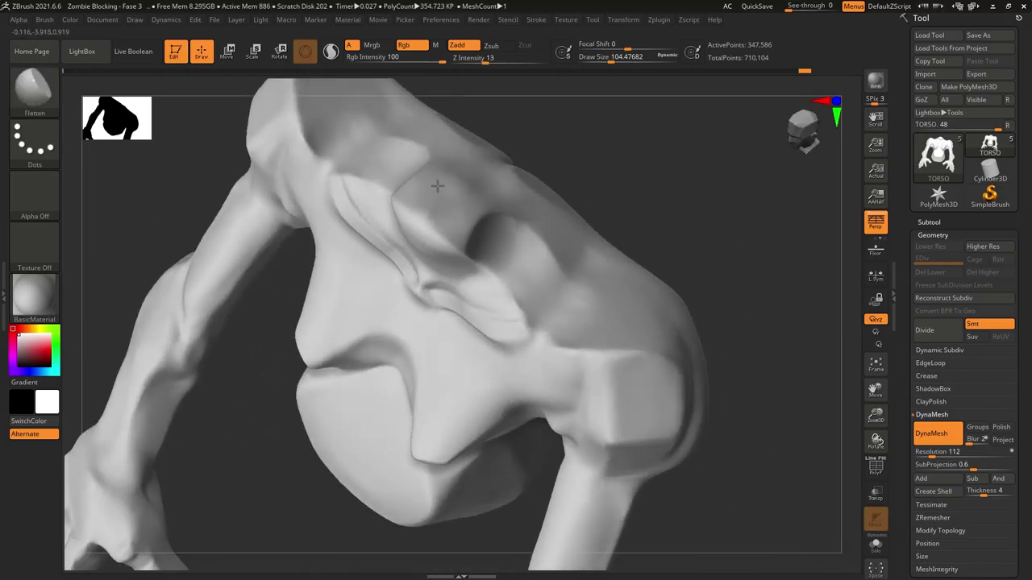
pyautogui.keyDown('shift'); pyautogui.moveTo(676, 221); pyautogui.dragTo(806, 242); pyautogui.keyUp('shift')
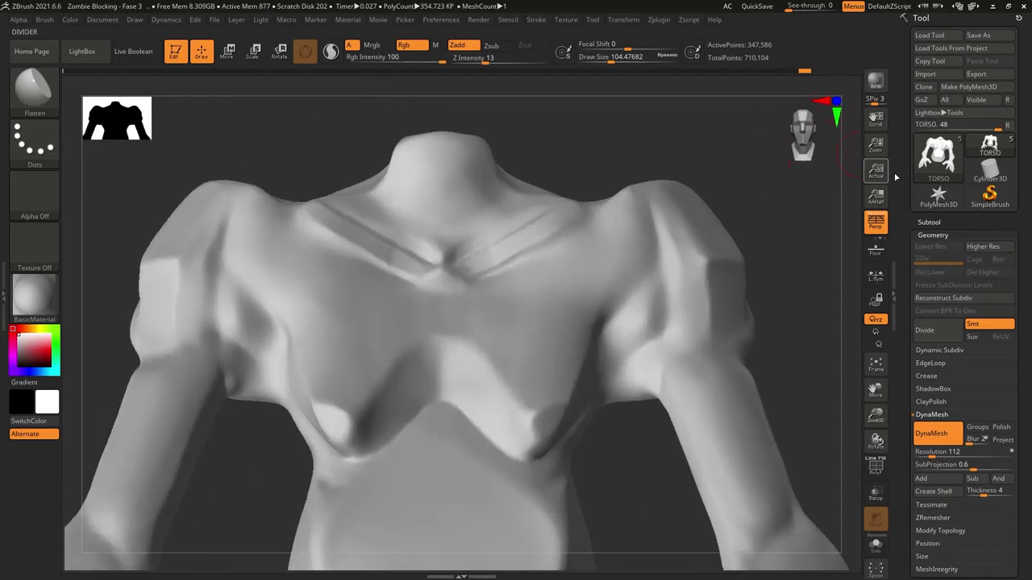
# - Flatten and smooth the transition beneath the chest where it meets the belly
pyautogui.click(929, 222)
pyautogui.moveTo(765, 282)
pyautogui.mouseDown()
pyautogui.moveTo(632, 234)
pyautogui.moveTo(569, 301)
pyautogui.moveTo(555, 272)
pyautogui.mouseUp()
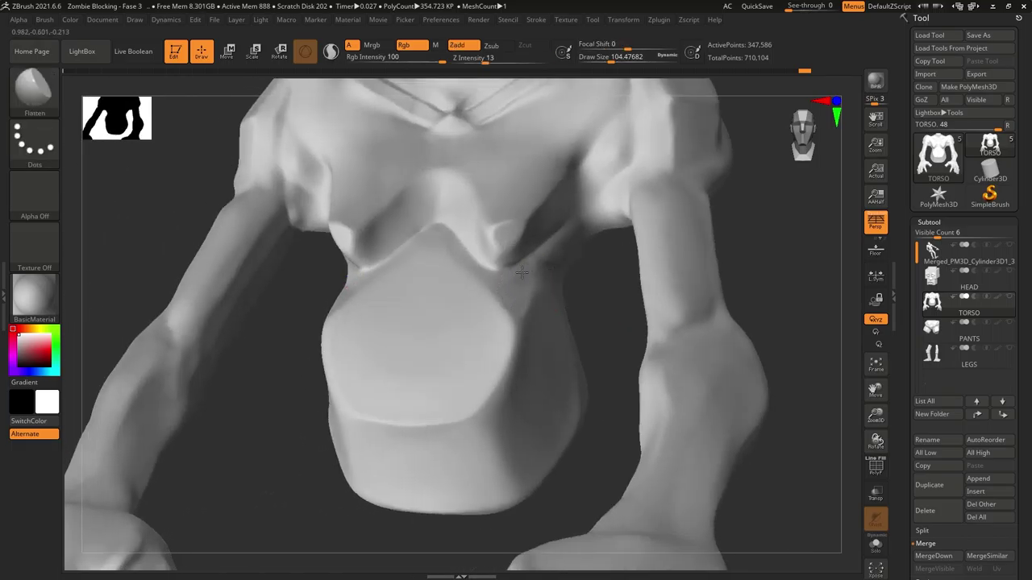
pyautogui.moveTo(604, 327); pyautogui.dragTo(562, 296)
pyautogui.press('shift')
pyautogui.moveTo(354, 267); pyautogui.dragTo(452, 230)
pyautogui.moveTo(588, 279)
pyautogui.mouseDown()
pyautogui.moveTo(587, 322)
pyautogui.moveTo(511, 256)
pyautogui.mouseUp()
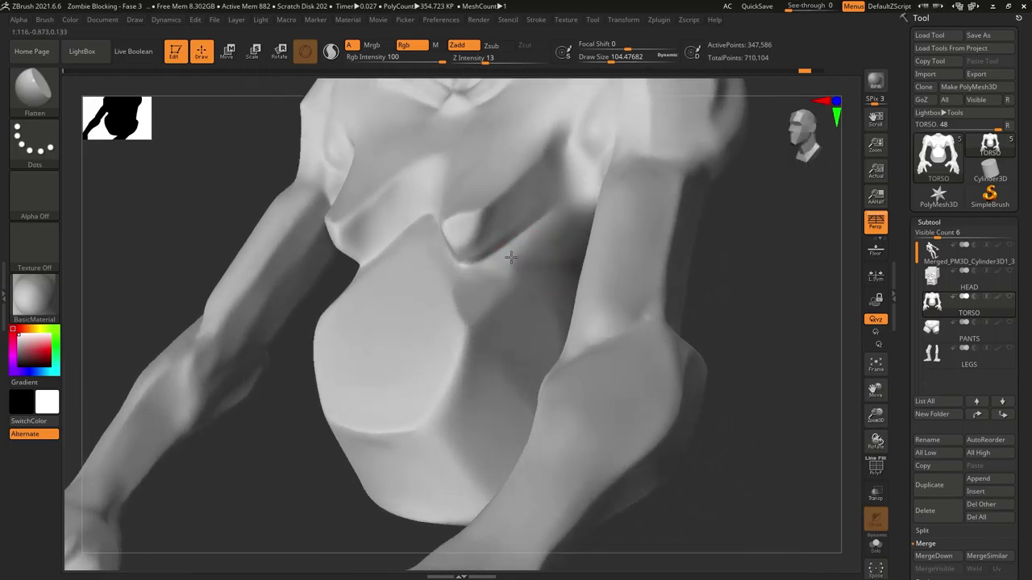
# - Carve the crease between the lower edge of the chest and the belly with DamStandard at a draw size of about 104
pyautogui.moveTo(608, 262)
pyautogui.mouseDown()
pyautogui.moveTo(283, 140)
pyautogui.moveTo(619, 236)
pyautogui.moveTo(733, 251)
pyautogui.mouseUp()
pyautogui.press('b')
pyautogui.press('d')
pyautogui.press('s')
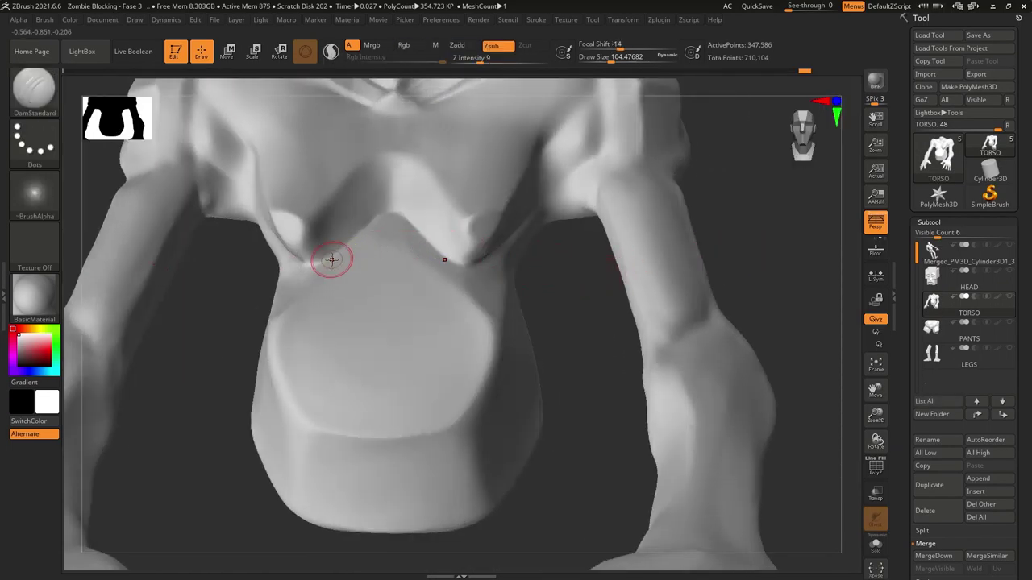
pyautogui.moveTo(585, 278); pyautogui.dragTo(703, 251)
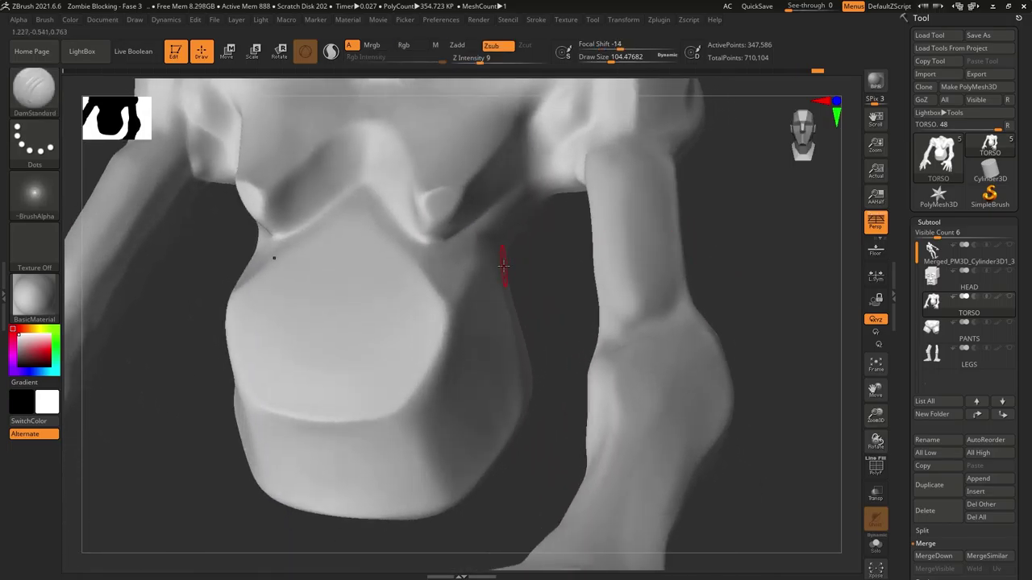
pyautogui.moveTo(503, 264); pyautogui.dragTo(483, 256, button='right')
# - Flatten the sides of the belly below the ribcage at a draw size of about 128
pyautogui.press('b')
pyautogui.press('f')
pyautogui.press('l')
pyautogui.moveTo(562, 285); pyautogui.dragTo(482, 243, button='right')
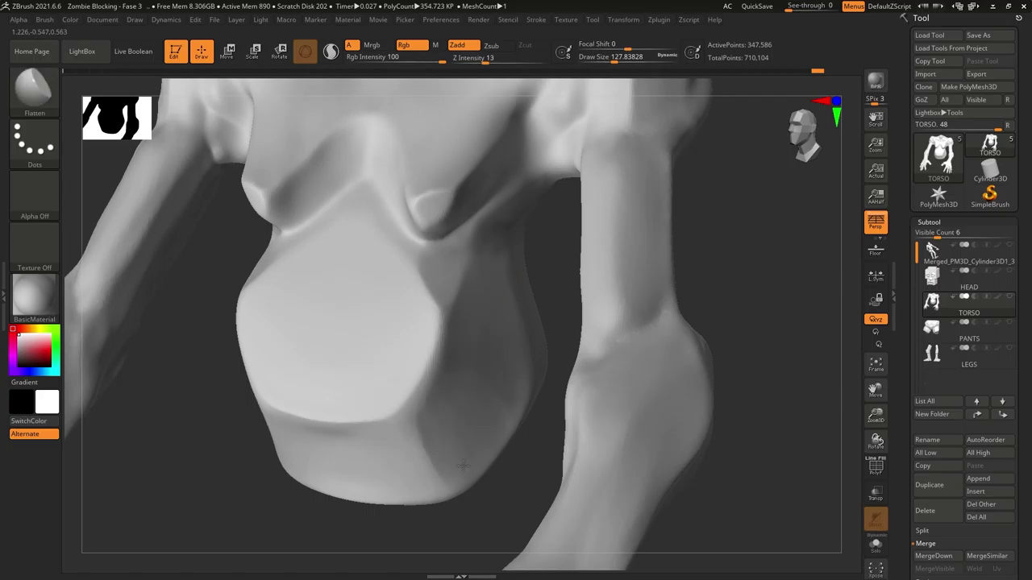
pyautogui.moveTo(726, 223)
pyautogui.keyDown('ctrl'); pyautogui.mouseDown(button='right')
pyautogui.moveTo(670, 220)
pyautogui.moveTo(625, 292)
pyautogui.moveTo(587, 252)
pyautogui.mouseUp(button='right'); pyautogui.keyUp('ctrl')
pyautogui.moveTo(510, 262); pyautogui.dragTo(640, 231, button='right')
# - Show the head and flatten the planes of the chest and armpit at draw sizes of about 145 and 124
pyautogui.press('shift')
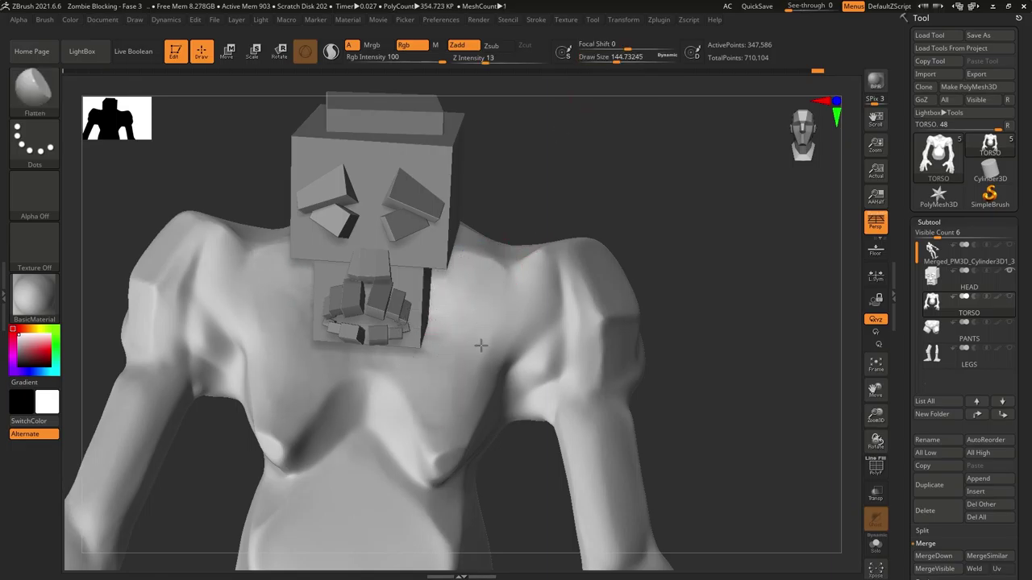
pyautogui.press(']')
pyautogui.press('shift')
pyautogui.moveTo(300, 391); pyautogui.dragTo(421, 366, button='right')
pyautogui.moveTo(810, 151)
pyautogui.mouseDown()
pyautogui.moveTo(643, 196)
pyautogui.moveTo(684, 226)
pyautogui.moveTo(540, 264)
pyautogui.moveTo(548, 321)
pyautogui.moveTo(506, 405)
pyautogui.mouseUp()
pyautogui.press('[')
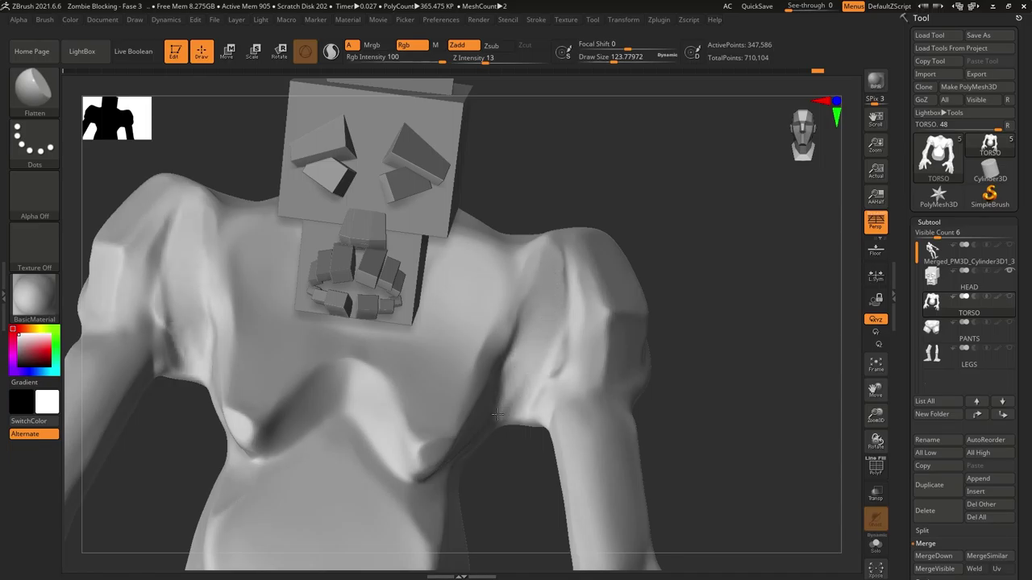
pyautogui.moveTo(505, 406); pyautogui.dragTo(535, 330, button='right')
pyautogui.moveTo(720, 281); pyautogui.dragTo(753, 275)
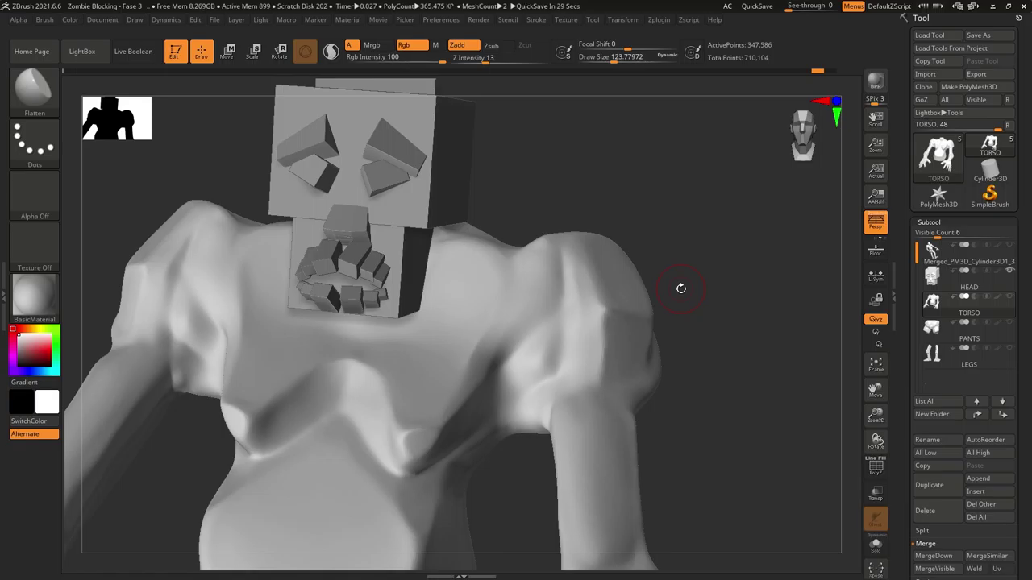
pyautogui.moveTo(680, 287)
pyautogui.mouseDown()
pyautogui.moveTo(719, 180)
pyautogui.moveTo(715, 237)
pyautogui.moveTo(661, 237)
pyautogui.moveTo(650, 304)
pyautogui.mouseUp()
# - Build up the lower chest towards the shoulder with ClayBuildup
pyautogui.press('b')
pyautogui.press('c')
pyautogui.press('b')
pyautogui.moveTo(661, 242); pyautogui.dragTo(581, 266)
pyautogui.moveTo(397, 419)
pyautogui.mouseDown()
pyautogui.moveTo(392, 366)
pyautogui.moveTo(476, 379)
pyautogui.moveTo(387, 387)
pyautogui.moveTo(419, 379)
pyautogui.moveTo(428, 364)
pyautogui.moveTo(419, 387)
pyautogui.moveTo(452, 378)
pyautogui.moveTo(428, 403)
pyautogui.moveTo(388, 415)
pyautogui.moveTo(428, 387)
pyautogui.moveTo(435, 395)
pyautogui.mouseUp()
pyautogui.moveTo(72, 323)
pyautogui.mouseDown()
pyautogui.moveTo(161, 242)
pyautogui.moveTo(191, 155)
pyautogui.mouseUp()
# - Flatten the tops of the deltoids into clear planes at a draw size of about 274
pyautogui.press('b')
pyautogui.click(254, 97)
pyautogui.moveTo(255, 97); pyautogui.dragTo(433, 376)
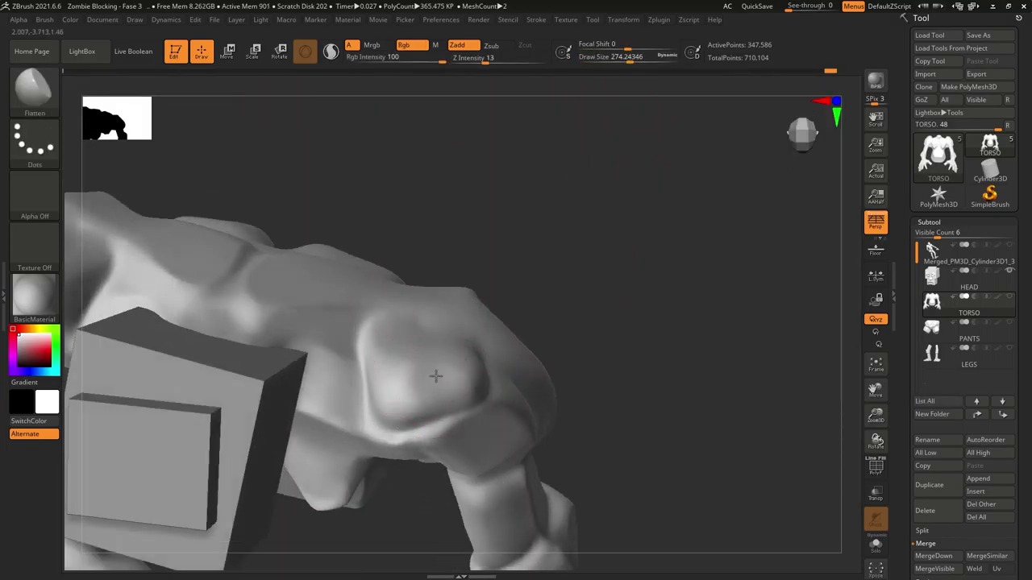
pyautogui.moveTo(668, 375)
pyautogui.keyDown('shift'); pyautogui.mouseDown()
pyautogui.moveTo(677, 222)
pyautogui.moveTo(491, 267)
pyautogui.moveTo(626, 271)
pyautogui.moveTo(756, 247)
pyautogui.mouseUp(); pyautogui.keyUp('shift')
pyautogui.click(836, 119)
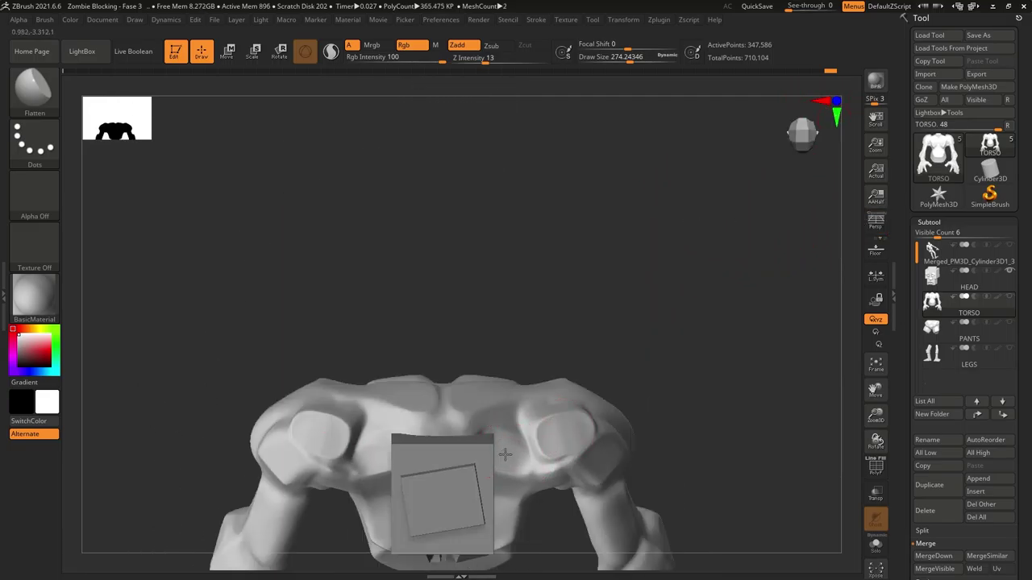
pyautogui.moveTo(831, 112); pyautogui.dragTo(686, 193)
# - Hide the head and smooth away the existing collarbones at a draw size of about 108
pyautogui.press('b')
pyautogui.press('c')
pyautogui.press('b')
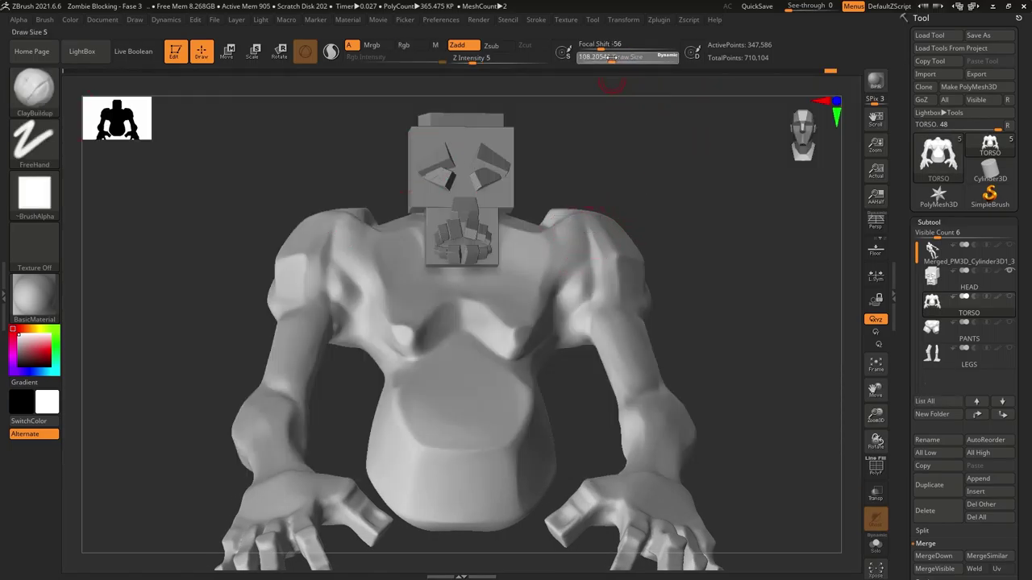
pyautogui.press('shift')
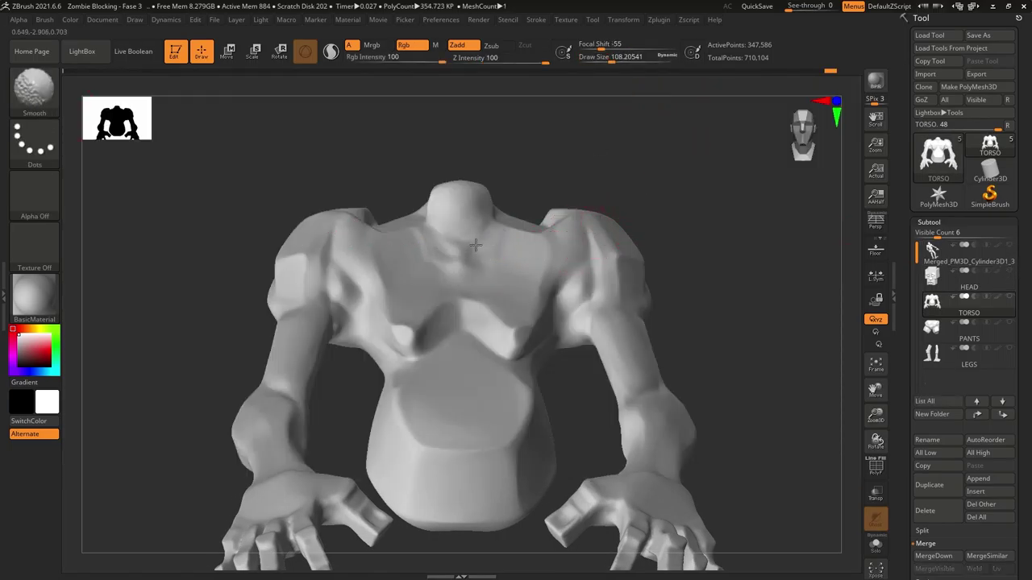
# - Try to block in new collarbones from the neck pit to the shoulders with ClayBuildup and smoothing
pyautogui.moveTo(397, 240); pyautogui.dragTo(567, 233)
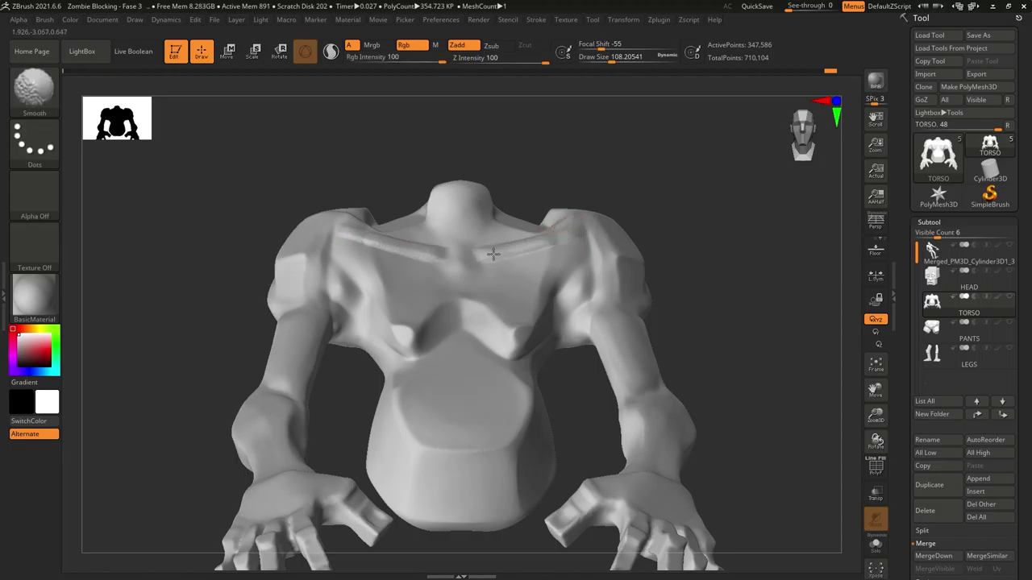
pyautogui.keyDown('shift'); pyautogui.moveTo(489, 253); pyautogui.dragTo(581, 229); pyautogui.keyUp('shift')
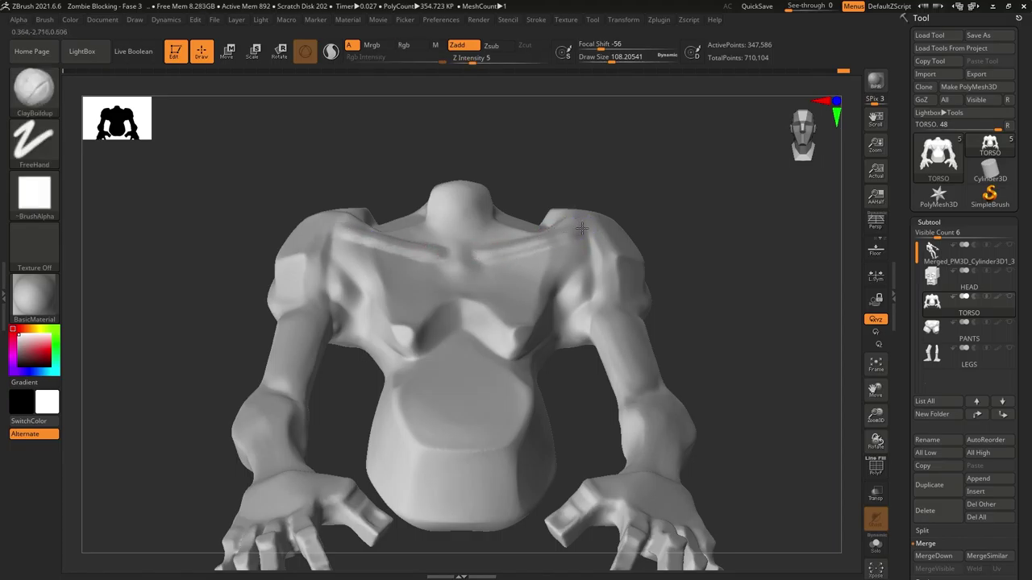
pyautogui.moveTo(526, 248)
pyautogui.mouseDown(button='right')
pyautogui.moveTo(528, 291)
pyautogui.moveTo(532, 245)
pyautogui.mouseUp(button='right')
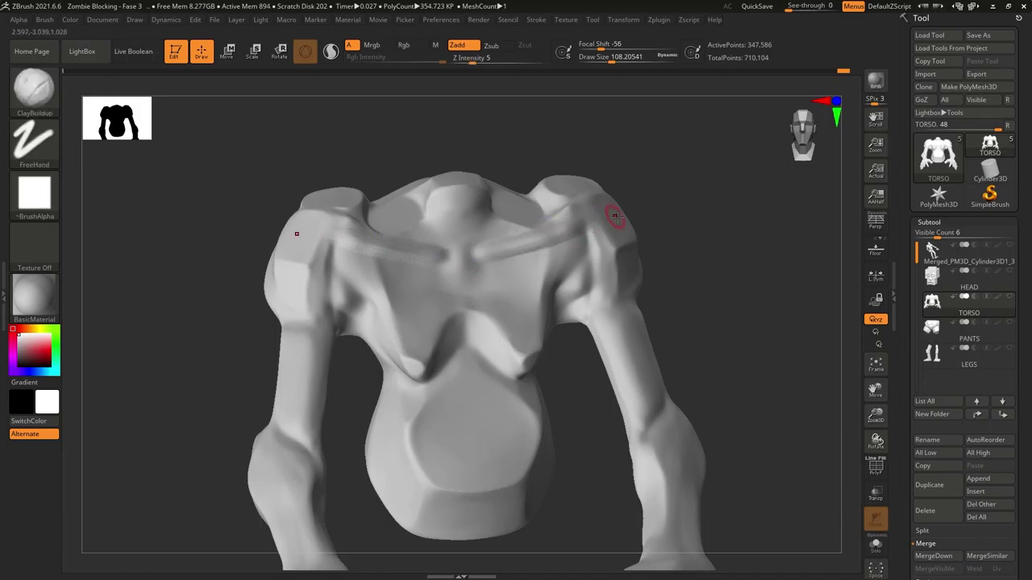
# - Build straighter collarbones from the base of the neck to the shoulders with ClayBuildup at a draw size of about 108
pyautogui.moveTo(549, 248)
pyautogui.mouseDown()
pyautogui.moveTo(502, 256)
pyautogui.moveTo(535, 244)
pyautogui.mouseUp()
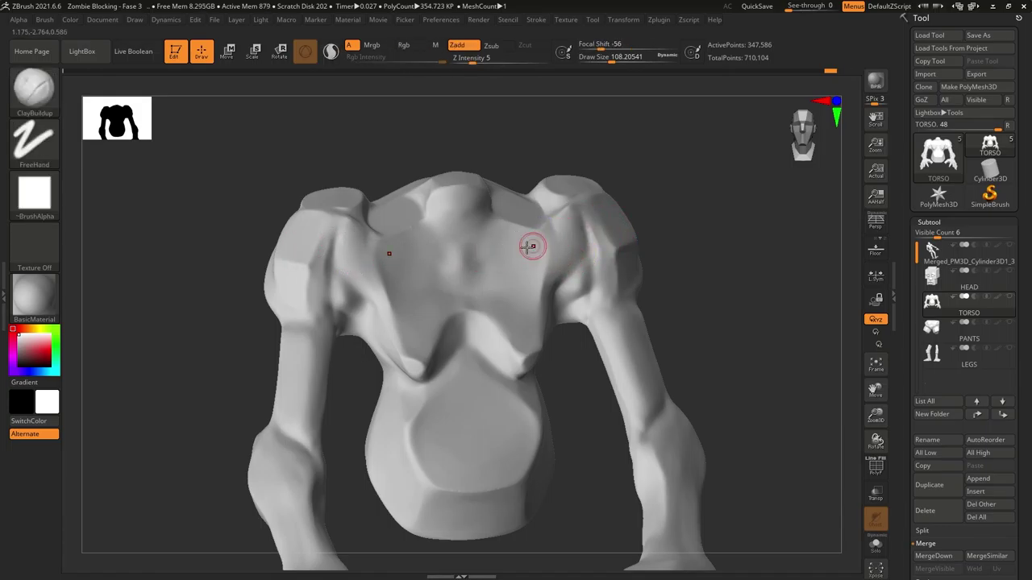
pyautogui.moveTo(581, 233)
pyautogui.mouseDown(button='right')
pyautogui.moveTo(645, 258)
pyautogui.moveTo(737, 224)
pyautogui.moveTo(523, 259)
pyautogui.mouseUp(button='right')
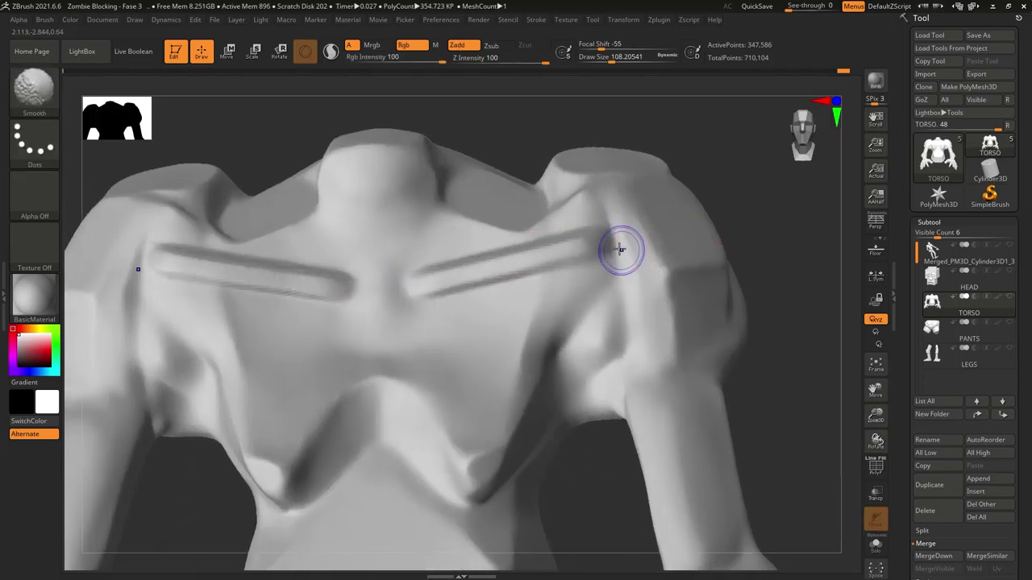
pyautogui.moveTo(627, 249); pyautogui.dragTo(451, 185, button='right')
# - Flatten the collarbones at a draw size of about 65 and bring the head back into view
pyautogui.press('b')
pyautogui.click(255, 99)
pyautogui.moveTo(419, 242); pyautogui.dragTo(499, 275, button='right')
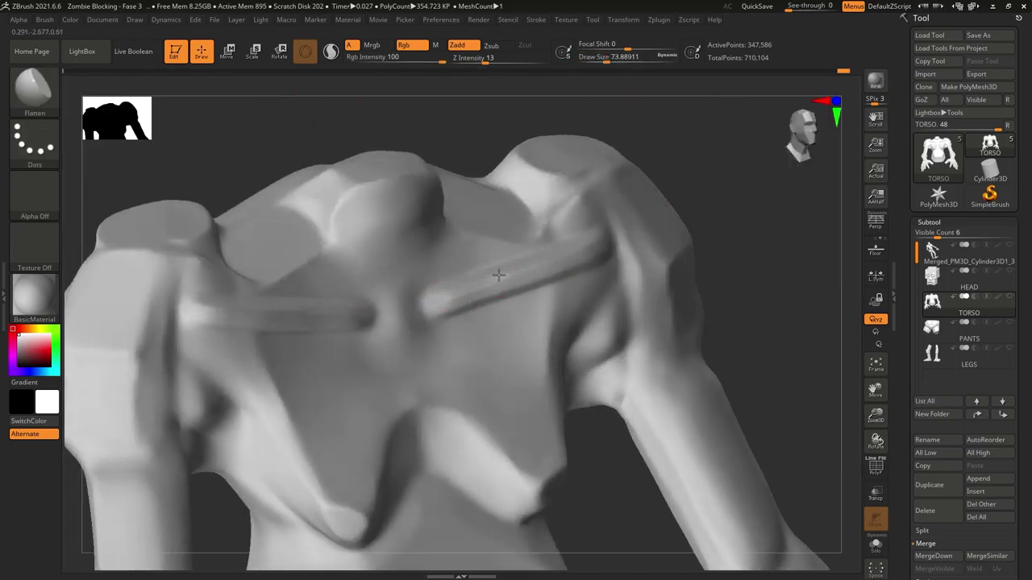
pyautogui.moveTo(606, 58); pyautogui.dragTo(610, 58)
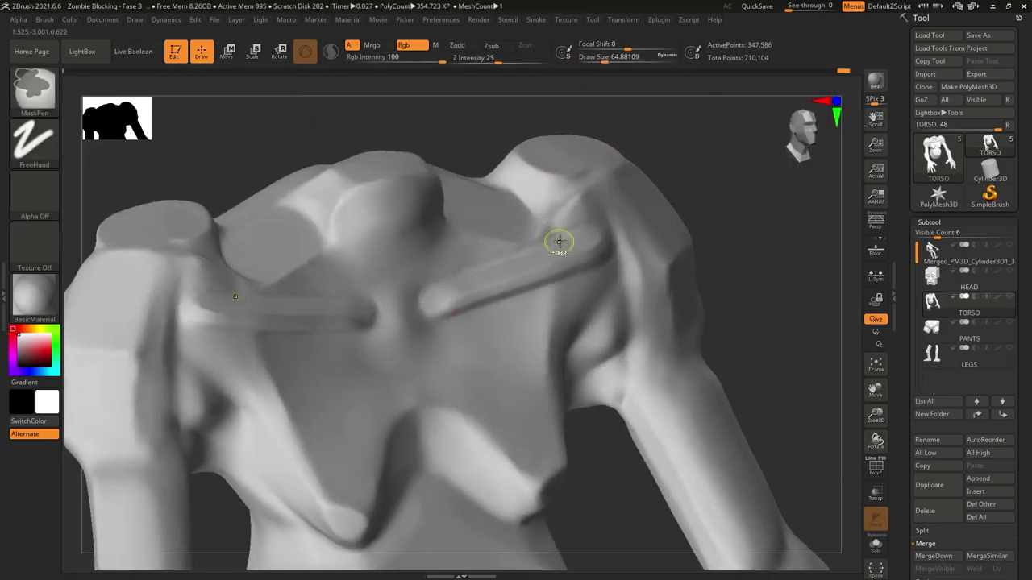
pyautogui.moveTo(448, 297)
pyautogui.mouseDown(button='right')
pyautogui.moveTo(503, 293)
pyautogui.moveTo(516, 306)
pyautogui.mouseUp(button='right')
pyautogui.click(841, 100)
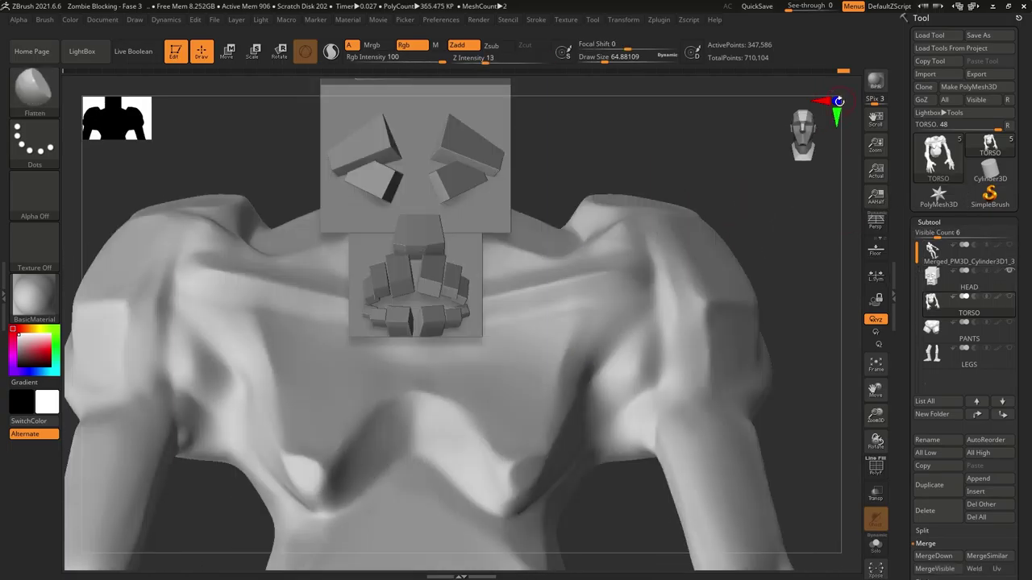
pyautogui.press('f')
# - Add clay around the lower edge of the shoulder blades with ClayBuildup at a draw size of about 83 and smooth it
pyautogui.moveTo(744, 191)
pyautogui.mouseDown(button='right')
pyautogui.moveTo(693, 202)
pyautogui.moveTo(718, 208)
pyautogui.moveTo(502, 233)
pyautogui.mouseUp(button='right')
pyautogui.press('b')
pyautogui.press('c')
pyautogui.press('b')
pyautogui.moveTo(645, 233)
pyautogui.mouseDown(button='right')
pyautogui.moveTo(698, 230)
pyautogui.moveTo(611, 251)
pyautogui.moveTo(407, 262)
pyautogui.mouseUp(button='right')
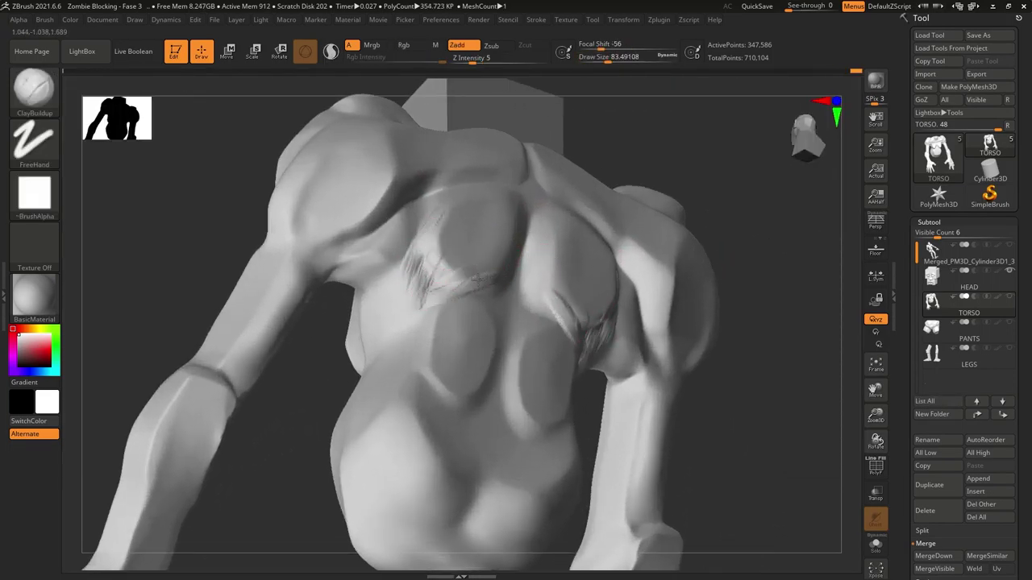
pyautogui.moveTo(419, 266)
pyautogui.keyDown('shift'); pyautogui.mouseDown()
pyautogui.moveTo(407, 270)
pyautogui.moveTo(413, 287)
pyautogui.moveTo(442, 279)
pyautogui.mouseUp(); pyautogui.keyUp('shift')
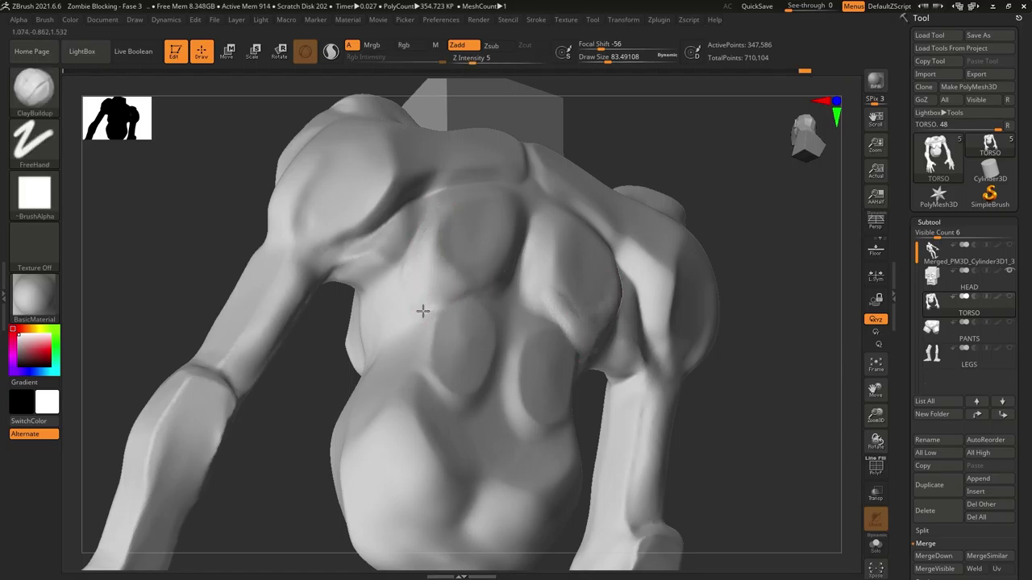
# - Flatten the shoulder blade area into broad planes at a draw size of about 177
pyautogui.press('b')
pyautogui.press('f')
pyautogui.press('l')
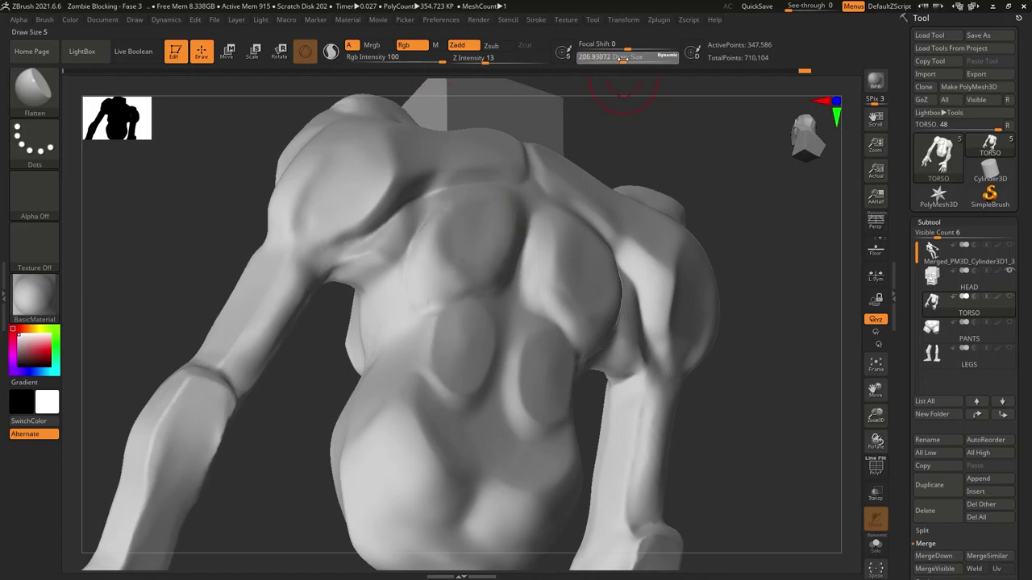
pyautogui.keyDown('shift'); pyautogui.moveTo(475, 196); pyautogui.dragTo(473, 231); pyautogui.keyUp('shift')
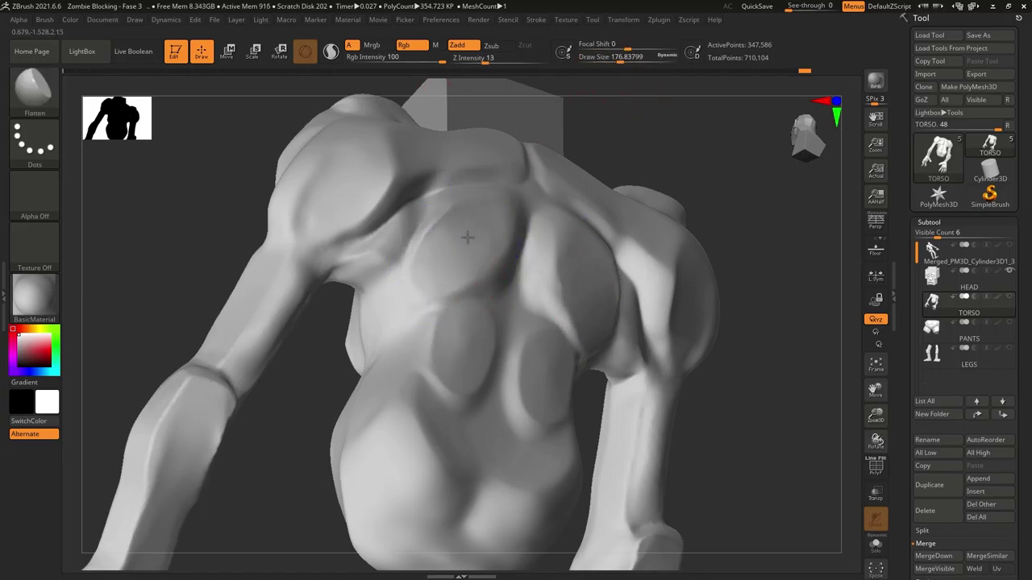
# - Build up the lower back muscles beside the spine with ClayBuildup, smoothing and flattening them at a draw size of about 177
pyautogui.moveTo(661, 174)
pyautogui.mouseDown()
pyautogui.moveTo(752, 190)
pyautogui.moveTo(472, 311)
pyautogui.moveTo(580, 242)
pyautogui.moveTo(728, 223)
pyautogui.moveTo(665, 252)
pyautogui.mouseUp()
pyautogui.press('b')
pyautogui.press('c')
pyautogui.press('b')
pyautogui.moveTo(386, 378)
pyautogui.mouseDown()
pyautogui.moveTo(427, 335)
pyautogui.moveTo(436, 344)
pyautogui.moveTo(399, 342)
pyautogui.mouseUp()
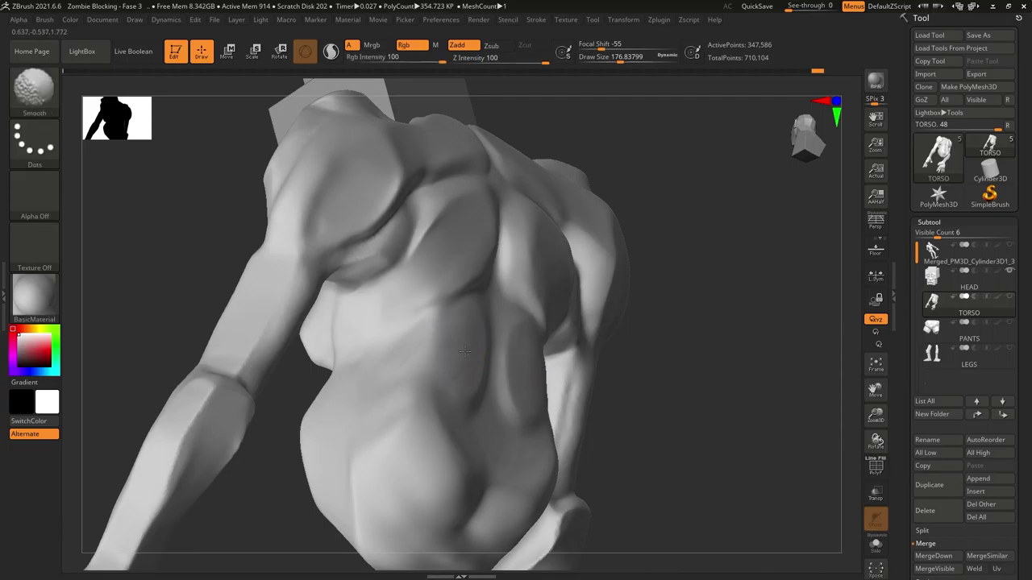
pyautogui.keyDown('shift'); pyautogui.moveTo(516, 263); pyautogui.dragTo(458, 327); pyautogui.keyUp('shift')
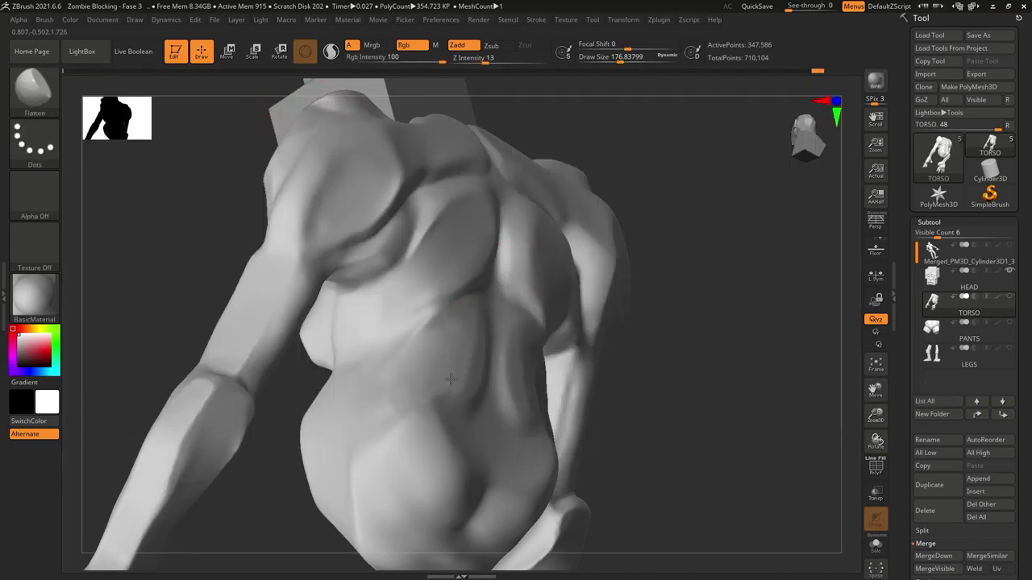
pyautogui.moveTo(670, 323); pyautogui.dragTo(466, 330)
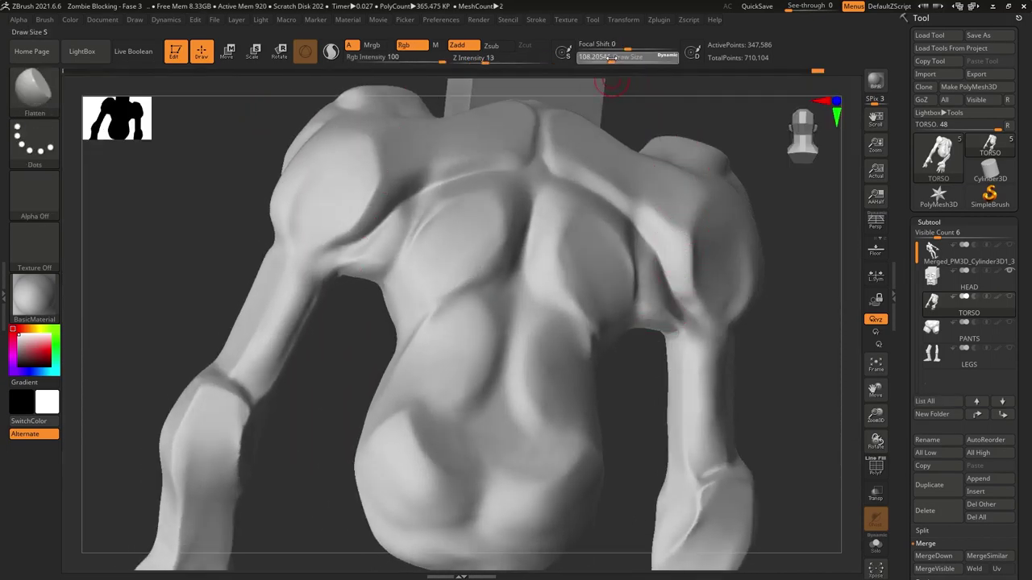
# - Flatten the planes of the back and rear shoulders at a draw size of about 182
pyautogui.moveTo(778, 298)
pyautogui.mouseDown()
pyautogui.moveTo(803, 277)
pyautogui.moveTo(576, 343)
pyautogui.mouseUp()
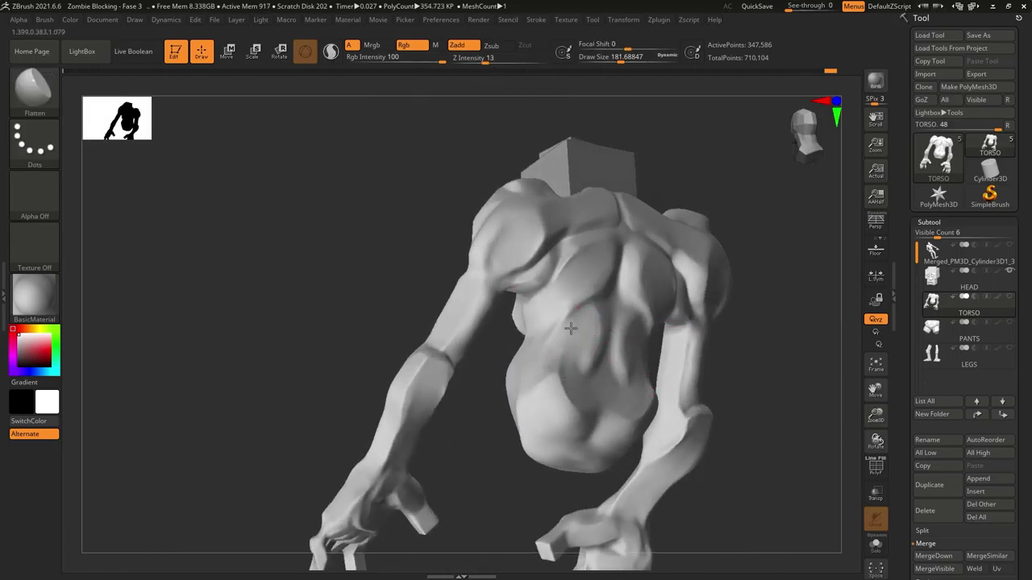
pyautogui.moveTo(580, 343); pyautogui.dragTo(681, 296)
pyautogui.moveTo(681, 296)
pyautogui.keyDown('ctrl'); pyautogui.mouseDown(button='right')
pyautogui.moveTo(622, 269)
pyautogui.moveTo(550, 191)
pyautogui.mouseUp(button='right'); pyautogui.keyUp('ctrl')
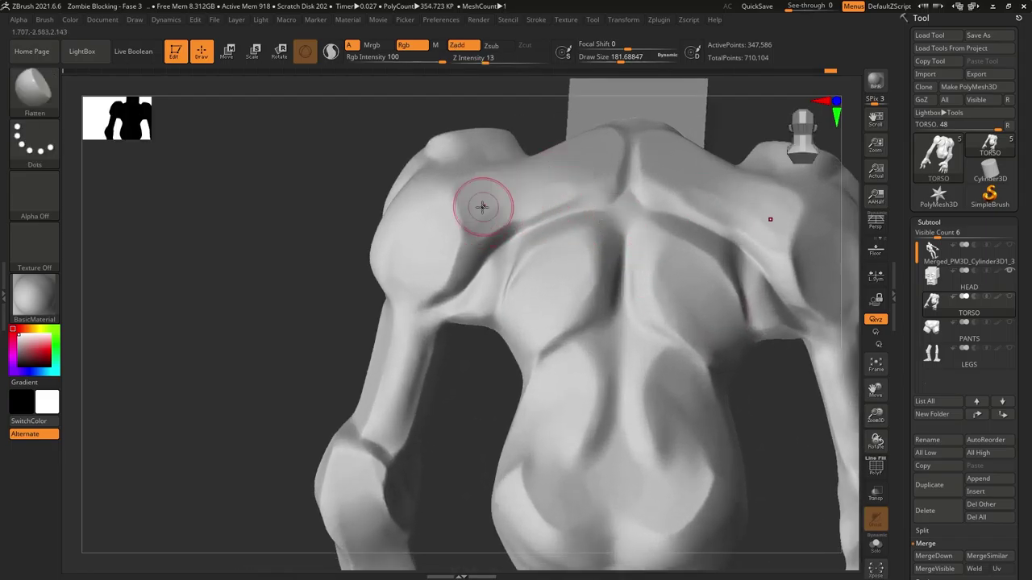
pyautogui.press('shift')
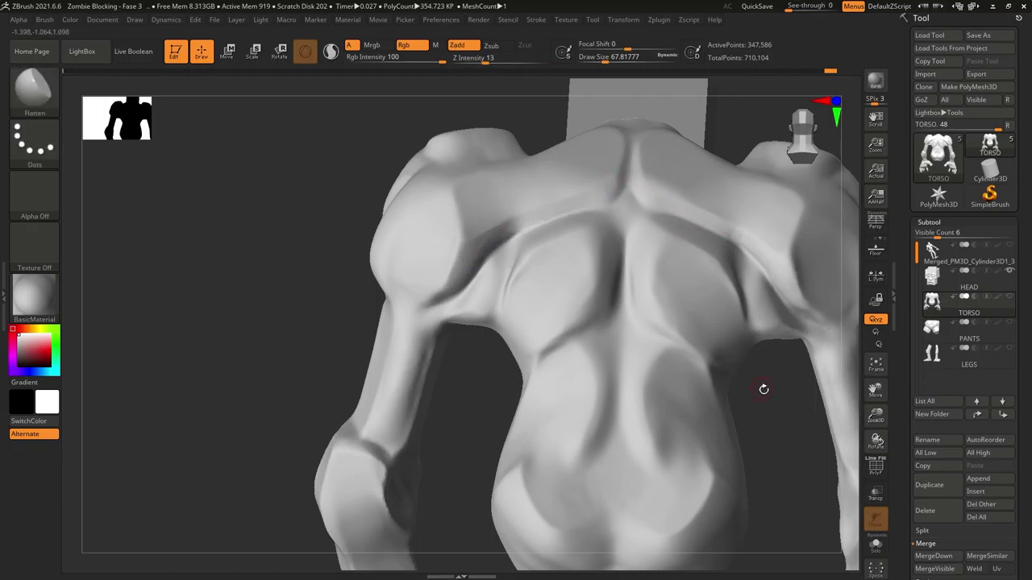
# - Add clay at the outer ends of the collarbones with ClayBuildup at a draw size of about 74 and smooth it
pyautogui.press('b')
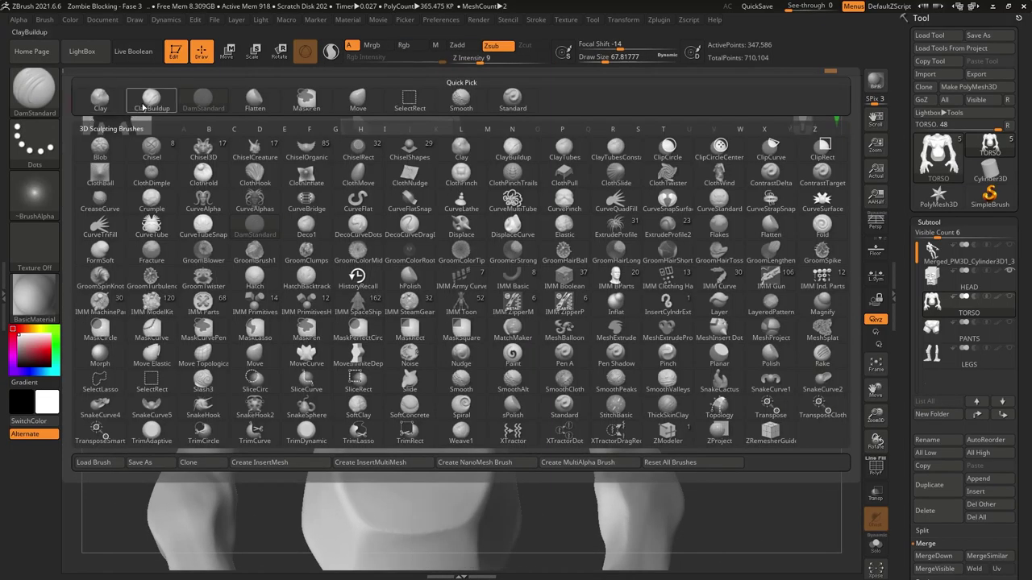
pyautogui.press('c')
pyautogui.press('b')
pyautogui.press('shift')
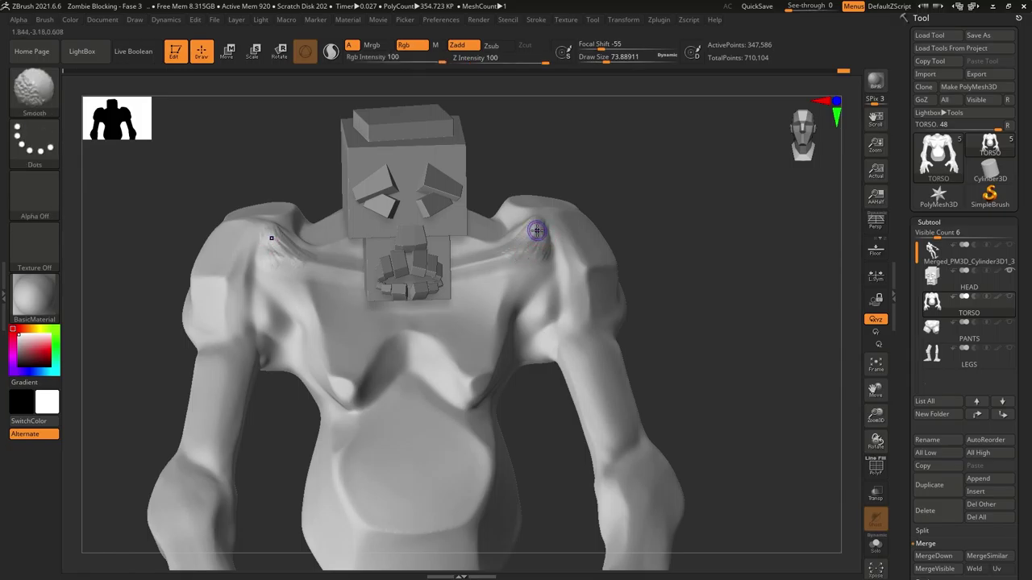
pyautogui.press('shift')
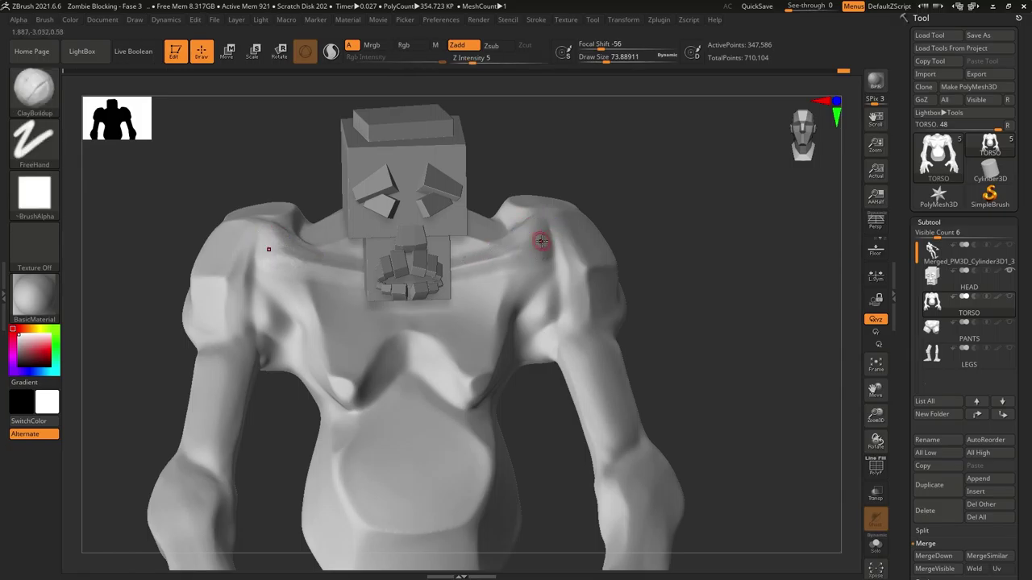
pyautogui.press('shift')
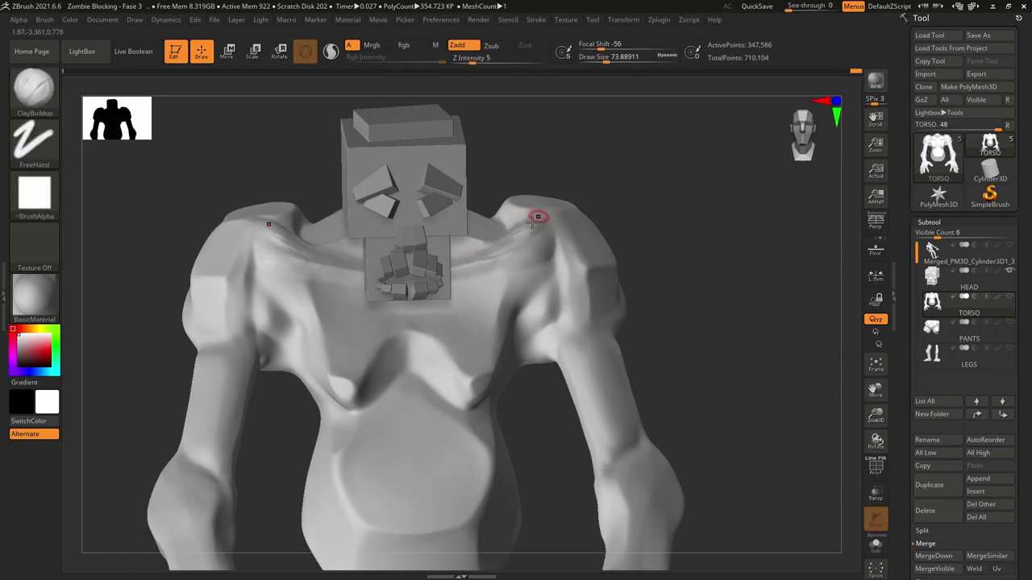
pyautogui.press('shift')
# - Try flattening the front of the shoulders at a draw size of about 108 and undo the last strokes
pyautogui.click(606, 72)
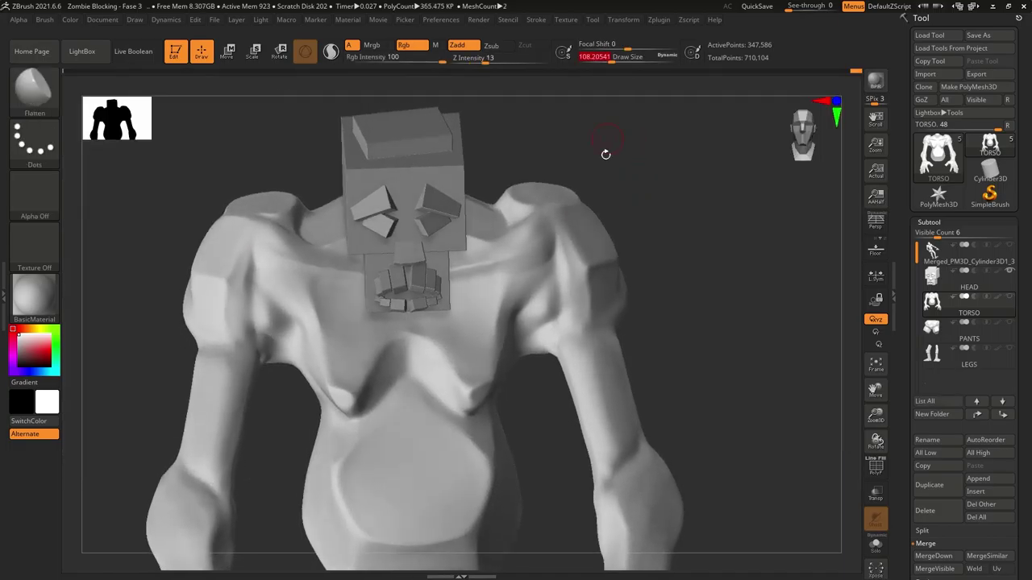
pyautogui.hotkey('ctrl', 'z')
pyautogui.hotkey('ctrl', 'z')
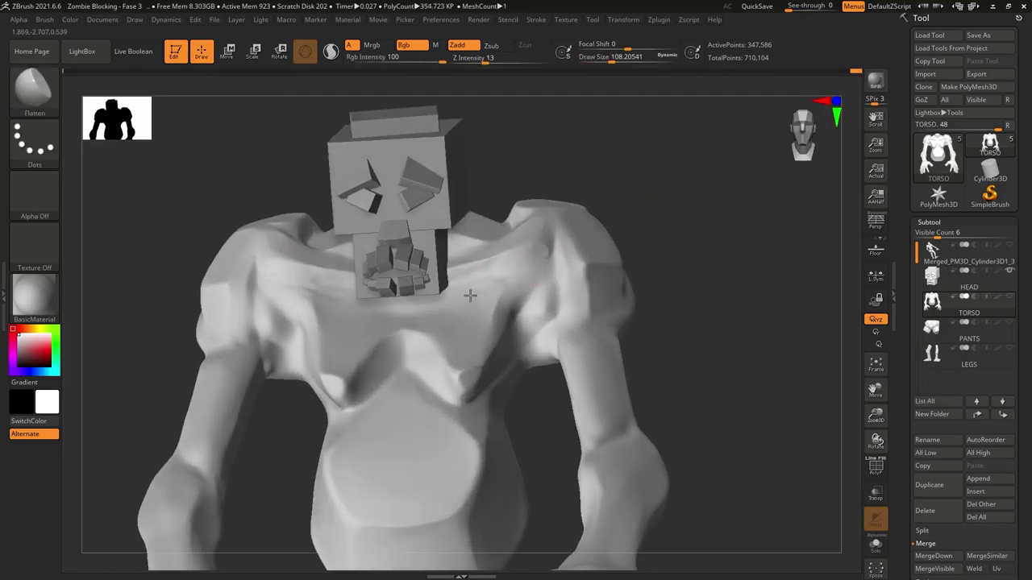
pyautogui.hotkey('ctrl', 'z')
pyautogui.hotkey('ctrl', 'z')
# - Smooth the upper chest and the transition from chest to armpit at a draw size of about 108
pyautogui.moveTo(499, 296)
pyautogui.keyDown('shift'); pyautogui.mouseDown()
pyautogui.moveTo(521, 280)
pyautogui.moveTo(471, 317)
pyautogui.mouseUp(); pyautogui.keyUp('shift')
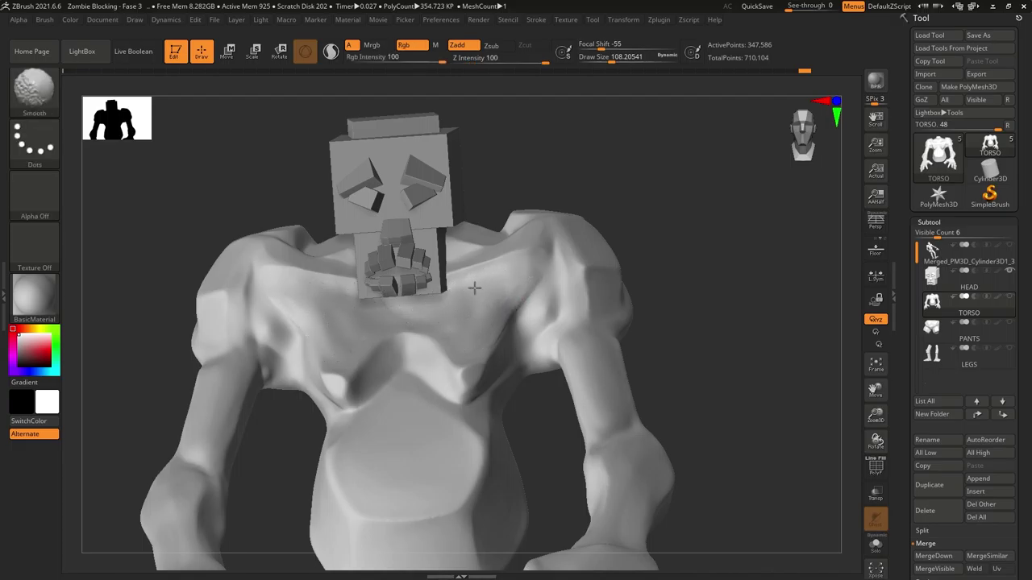
pyautogui.moveTo(587, 277); pyautogui.dragTo(456, 346, button='right')
pyautogui.moveTo(347, 328); pyautogui.dragTo(511, 288, button='right')
pyautogui.moveTo(477, 346); pyautogui.dragTo(467, 336)
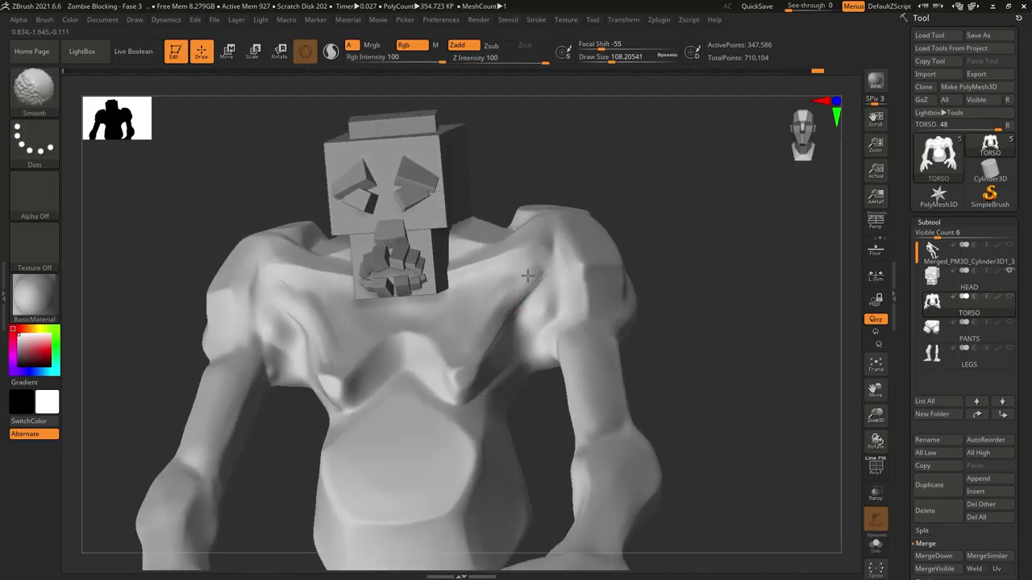
pyautogui.moveTo(691, 218); pyautogui.dragTo(548, 295, button='right')
pyautogui.moveTo(548, 295); pyautogui.dragTo(525, 326)
pyautogui.press('shift')
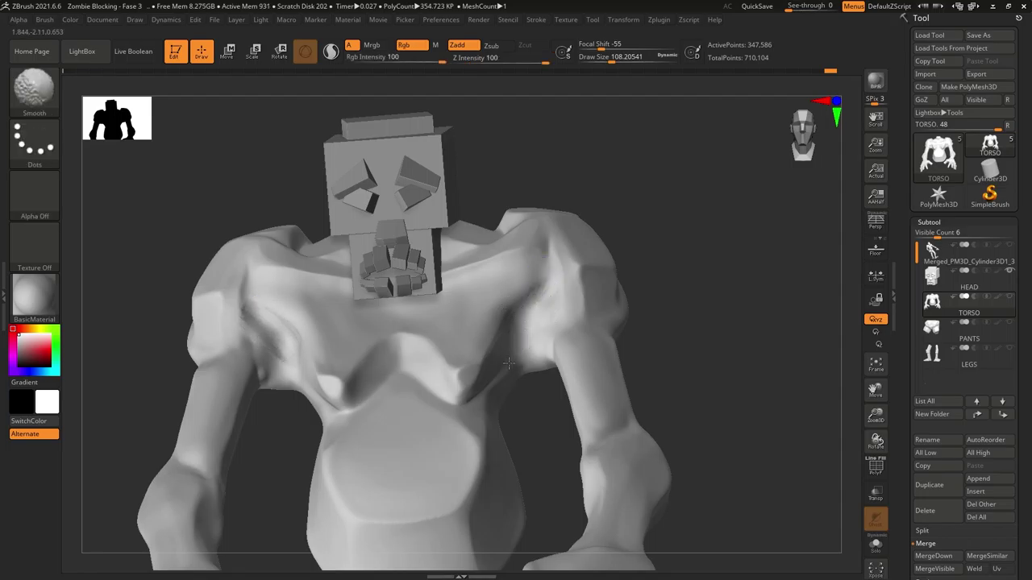
pyautogui.keyDown('shift'); pyautogui.moveTo(507, 365); pyautogui.dragTo(521, 326); pyautogui.keyUp('shift')
pyautogui.moveTo(521, 326)
pyautogui.mouseDown(button='right')
pyautogui.moveTo(751, 221)
pyautogui.moveTo(780, 167)
pyautogui.moveTo(755, 224)
pyautogui.moveTo(814, 222)
pyautogui.moveTo(758, 219)
pyautogui.moveTo(742, 235)
pyautogui.moveTo(626, 269)
pyautogui.moveTo(680, 357)
pyautogui.moveTo(755, 326)
pyautogui.moveTo(721, 327)
pyautogui.moveTo(663, 288)
pyautogui.moveTo(736, 312)
pyautogui.moveTo(733, 285)
pyautogui.moveTo(723, 309)
pyautogui.moveTo(733, 274)
pyautogui.moveTo(727, 293)
pyautogui.moveTo(536, 282)
pyautogui.mouseUp(button='right')
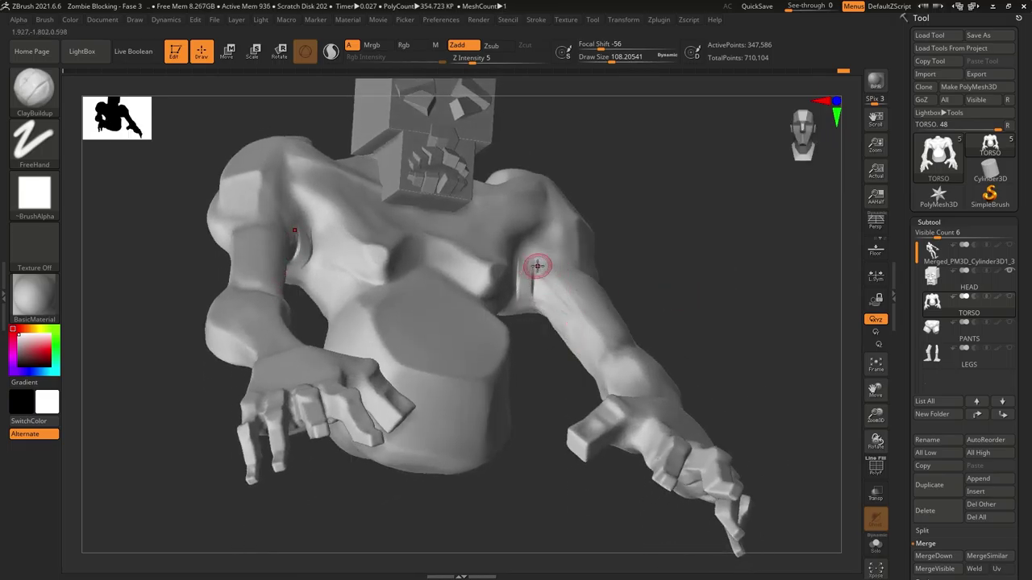
# - Add clay at the armpits and inner upper arms with ClayBuildup at a draw size of about 108 and smooth the strokes
pyautogui.moveTo(622, 259); pyautogui.dragTo(584, 249, button='right')
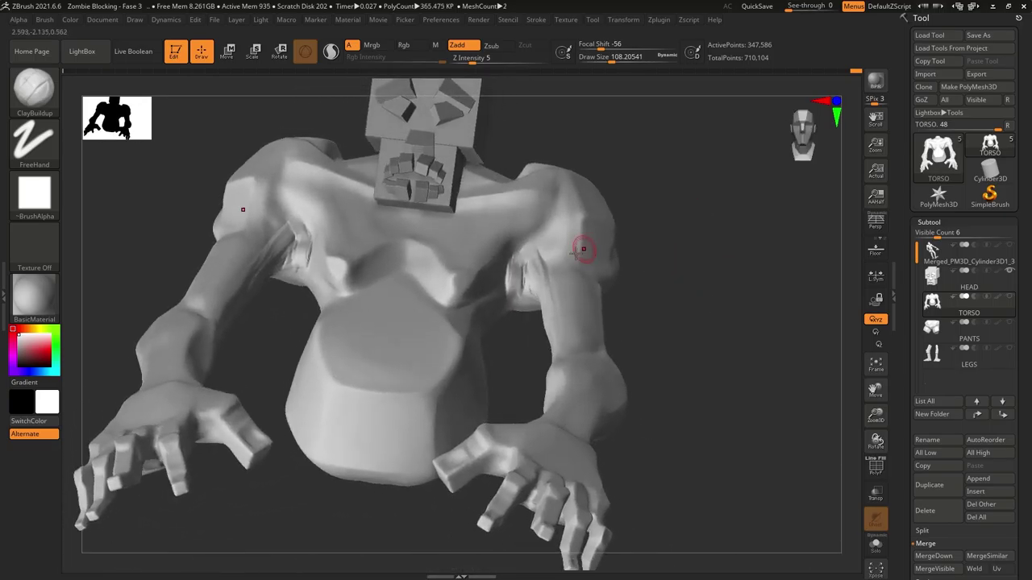
pyautogui.keyDown('shift'); pyautogui.moveTo(583, 249); pyautogui.dragTo(520, 275); pyautogui.keyUp('shift')
pyautogui.moveTo(599, 255); pyautogui.dragTo(538, 296, button='right')
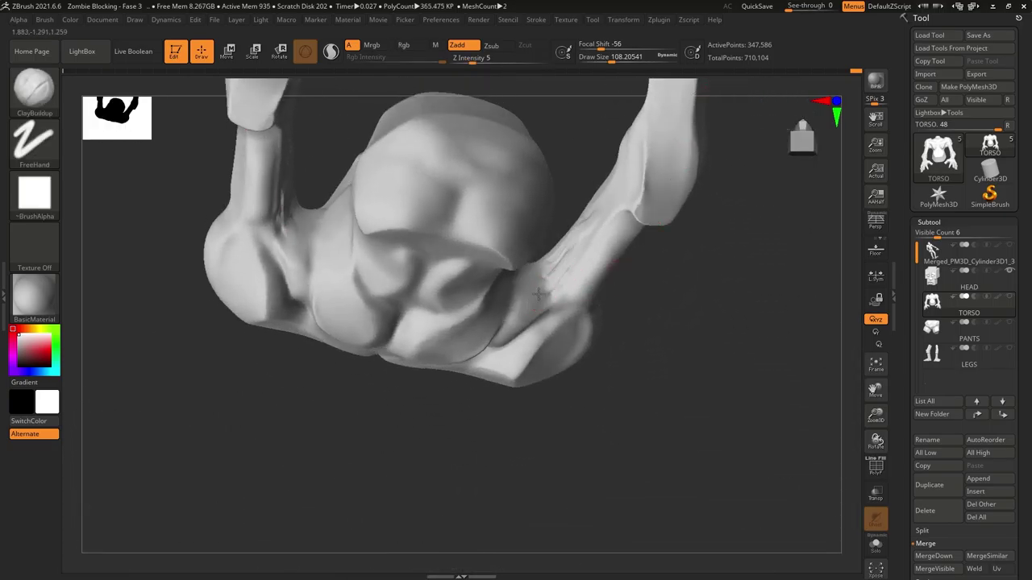
pyautogui.keyDown('shift'); pyautogui.moveTo(524, 290); pyautogui.dragTo(534, 300); pyautogui.keyUp('shift')
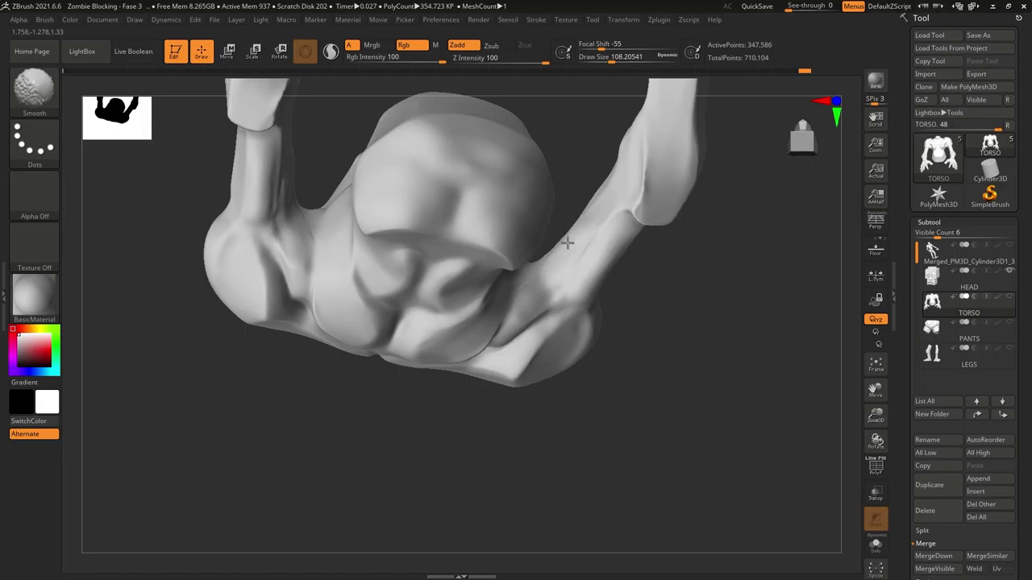
pyautogui.keyDown('shift'); pyautogui.moveTo(589, 224); pyautogui.dragTo(546, 288); pyautogui.keyUp('shift')
pyautogui.moveTo(546, 288)
pyautogui.mouseDown(button='right')
pyautogui.moveTo(737, 173)
pyautogui.moveTo(725, 416)
pyautogui.moveTo(760, 339)
pyautogui.mouseUp(button='right')
pyautogui.keyDown('shift'); pyautogui.moveTo(612, 218); pyautogui.dragTo(591, 229); pyautogui.keyUp('shift')
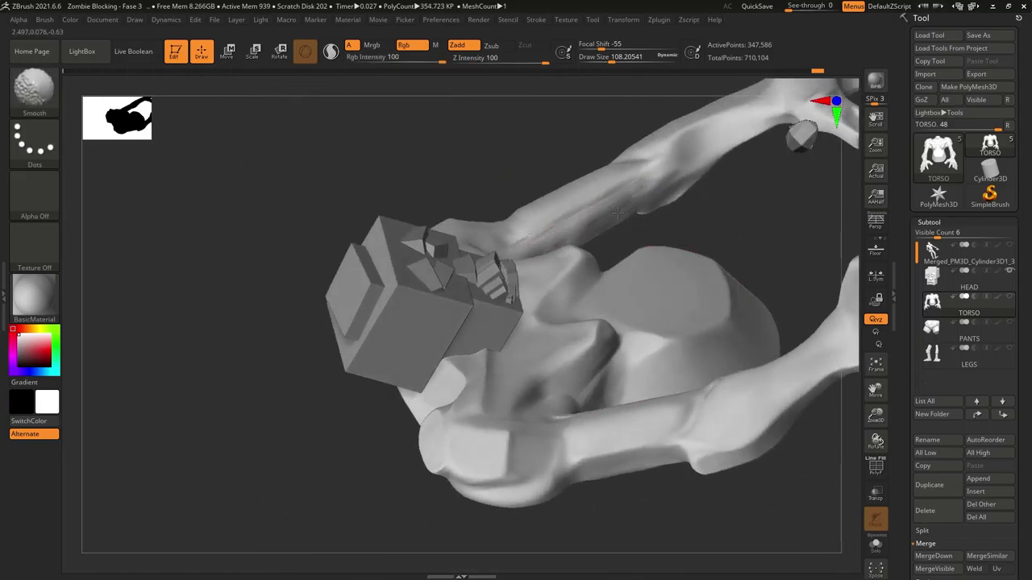
pyautogui.moveTo(669, 186)
pyautogui.mouseDown(button='right')
pyautogui.moveTo(730, 229)
pyautogui.moveTo(591, 236)
pyautogui.mouseUp(button='right')
# - Carve the creases between chest, shoulder and upper arm with DamStandard, raising the draw size from about 145 to 217
pyautogui.moveTo(624, 266)
pyautogui.keyDown('shift'); pyautogui.mouseDown(button='right')
pyautogui.moveTo(733, 156)
pyautogui.moveTo(704, 234)
pyautogui.mouseUp(button='right'); pyautogui.keyUp('shift')
pyautogui.press('b')
pyautogui.press('d')
pyautogui.press('s')
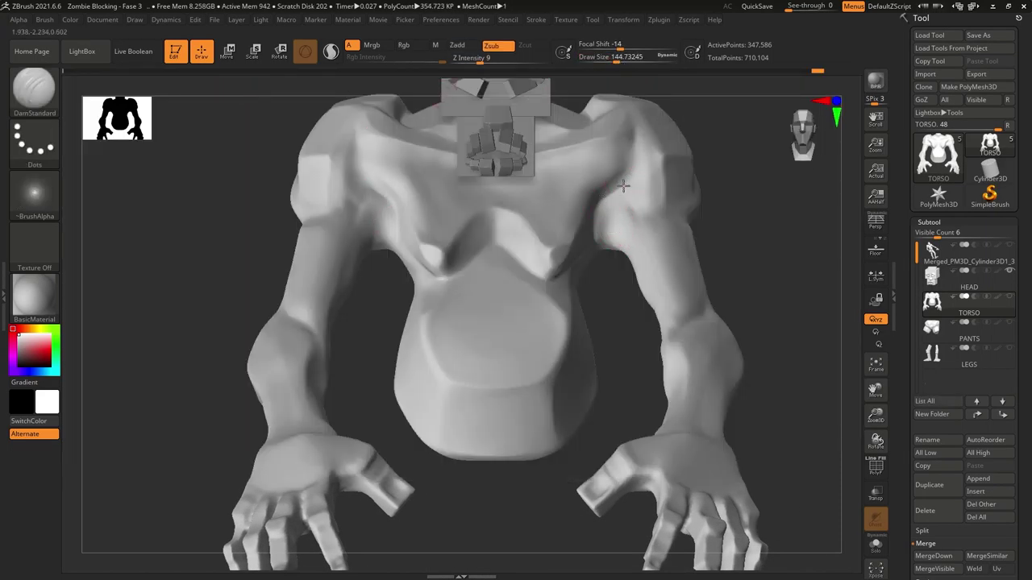
pyautogui.moveTo(651, 189)
pyautogui.mouseDown(button='right')
pyautogui.moveTo(702, 242)
pyautogui.moveTo(768, 228)
pyautogui.moveTo(648, 214)
pyautogui.mouseUp(button='right')
pyautogui.press(']')
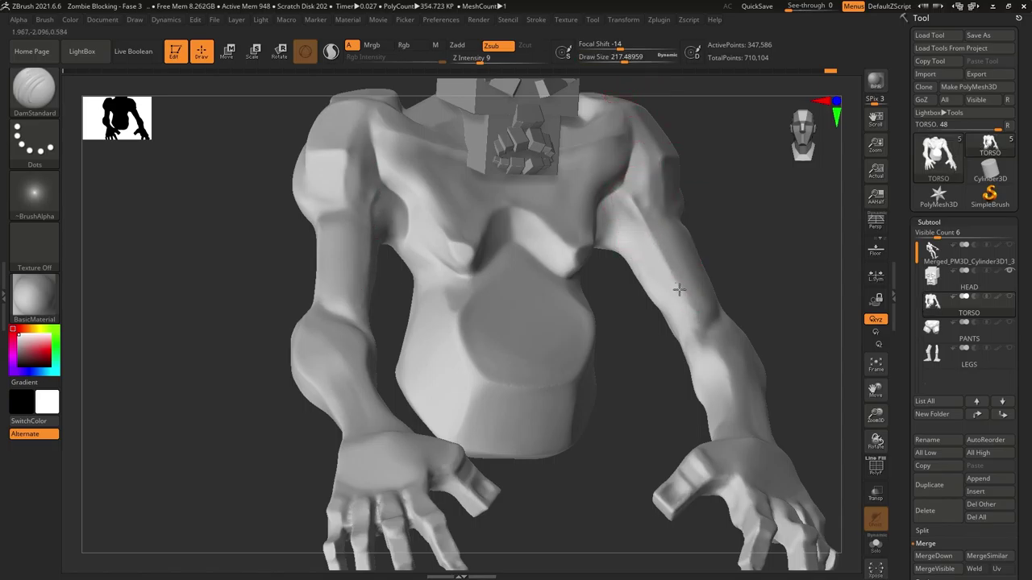
# - Define the arm forms with DamStandard at draw sizes of about 217 and 274, and set its Z Intensity to 9
pyautogui.moveTo(673, 279); pyautogui.dragTo(687, 328, button='right')
pyautogui.moveTo(716, 402); pyautogui.dragTo(675, 254, button='right')
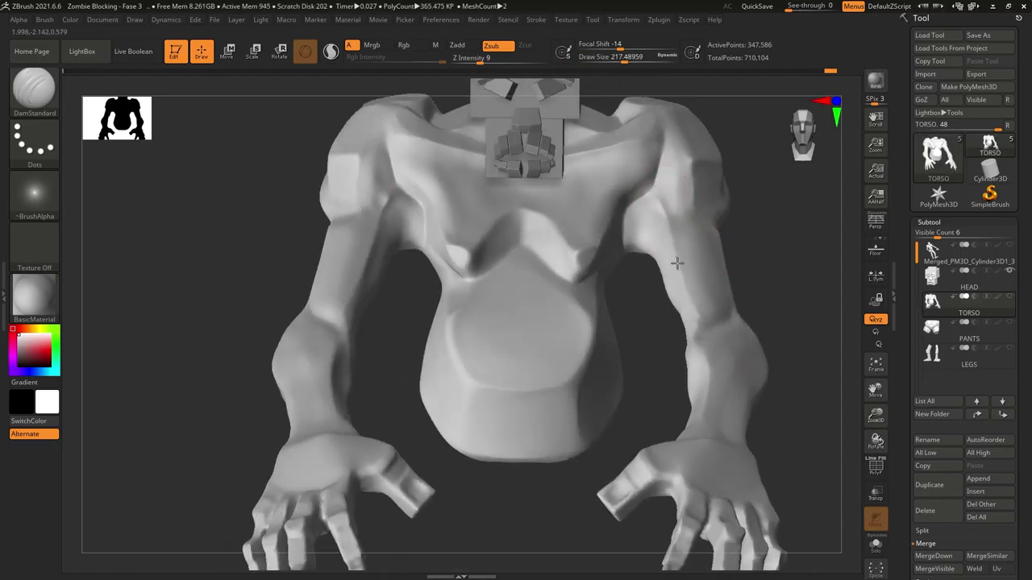
pyautogui.press(']')
pyautogui.moveTo(680, 212); pyautogui.dragTo(718, 323, button='right')
pyautogui.moveTo(753, 383)
pyautogui.mouseDown(button='right')
pyautogui.moveTo(641, 395)
pyautogui.moveTo(824, 214)
pyautogui.moveTo(385, 196)
pyautogui.moveTo(821, 182)
pyautogui.moveTo(636, 267)
pyautogui.moveTo(376, 281)
pyautogui.moveTo(380, 311)
pyautogui.mouseUp(button='right')
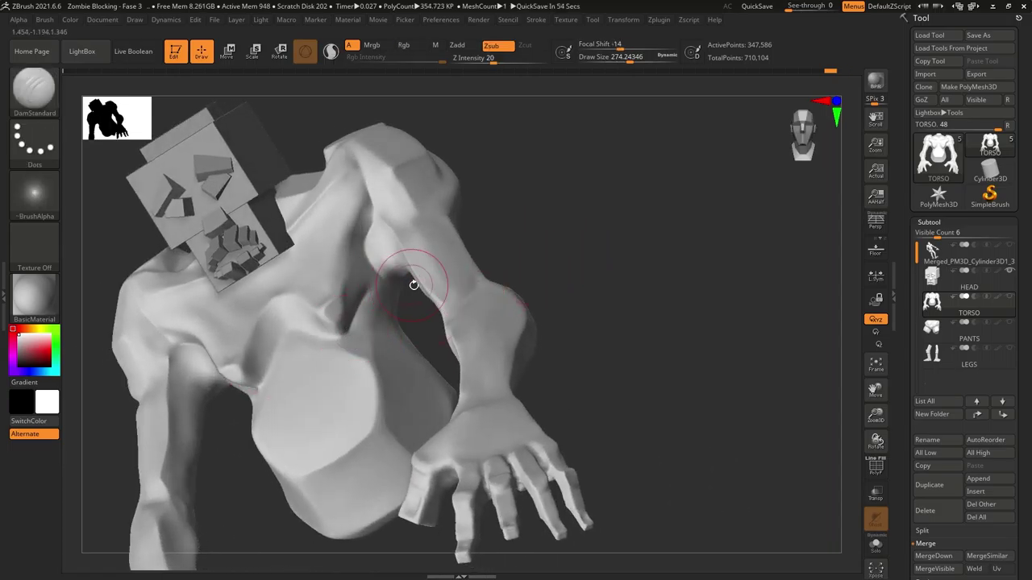
pyautogui.moveTo(414, 281); pyautogui.dragTo(402, 292, button='right')
pyautogui.moveTo(481, 58); pyautogui.dragTo(461, 58)
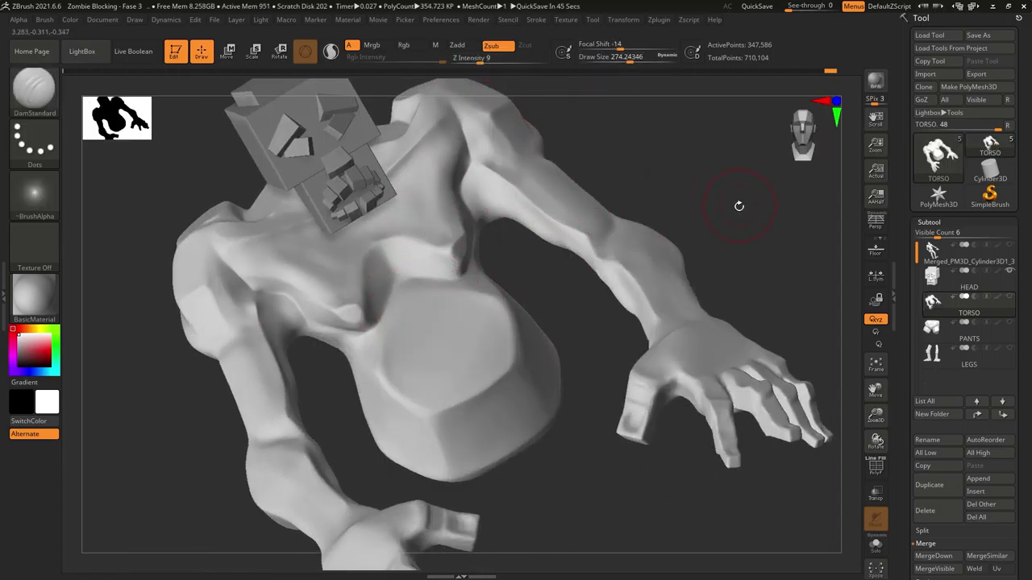
pyautogui.moveTo(585, 272); pyautogui.dragTo(569, 214, button='right')
# - Try to block in a navel on the lower belly with ClayBuildup at a draw size of about 51, smoothing its edges
pyautogui.press('b')
pyautogui.press('c')
pyautogui.press('b')
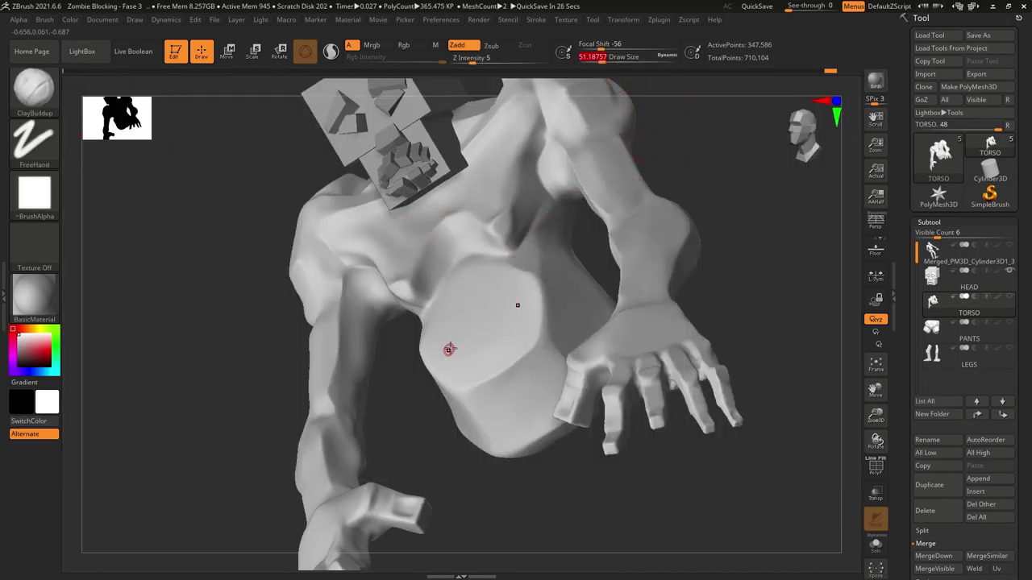
pyautogui.keyDown('shift'); pyautogui.moveTo(542, 326); pyautogui.dragTo(491, 380, button='right'); pyautogui.keyUp('shift')
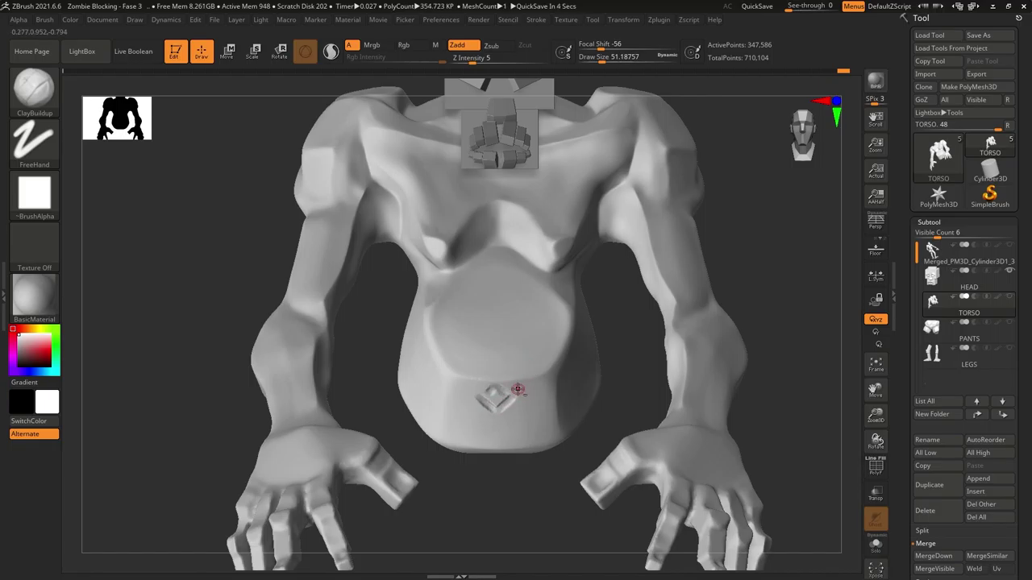
pyautogui.press('shift')
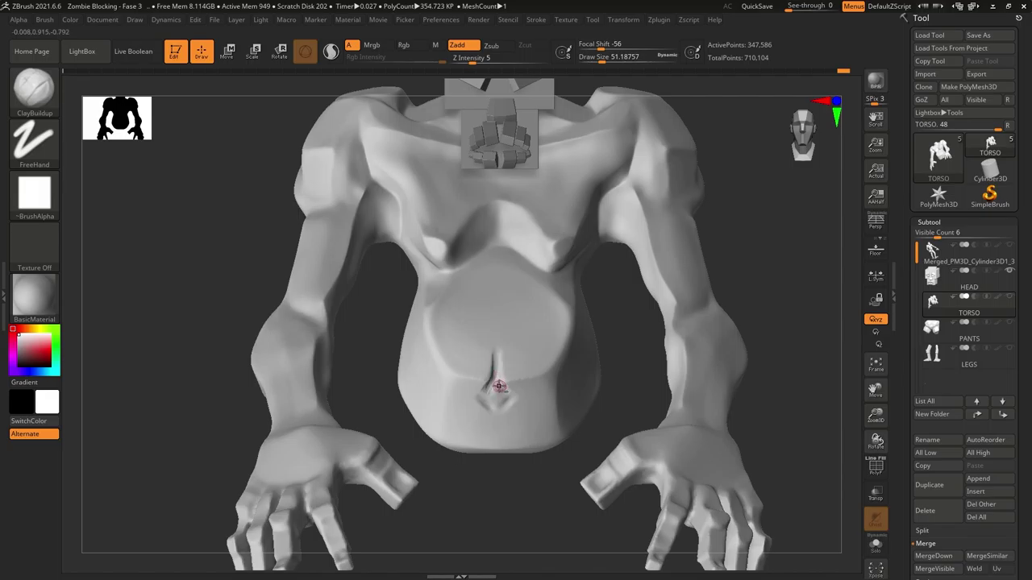
pyautogui.press('shift')
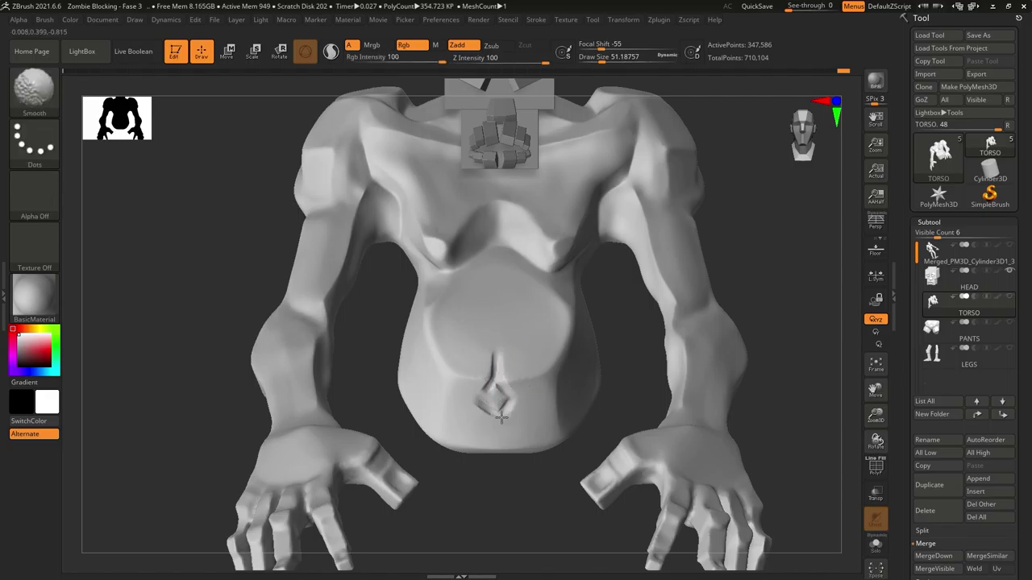
pyautogui.keyDown('ctrl'); pyautogui.moveTo(506, 403); pyautogui.dragTo(661, 322, button='right'); pyautogui.keyUp('ctrl')
# - Carve the navel's folds with DamStandard at Z Intensity 15 and a draw size of about 51, then soften them
pyautogui.press('b')
pyautogui.press('d')
pyautogui.press('s')
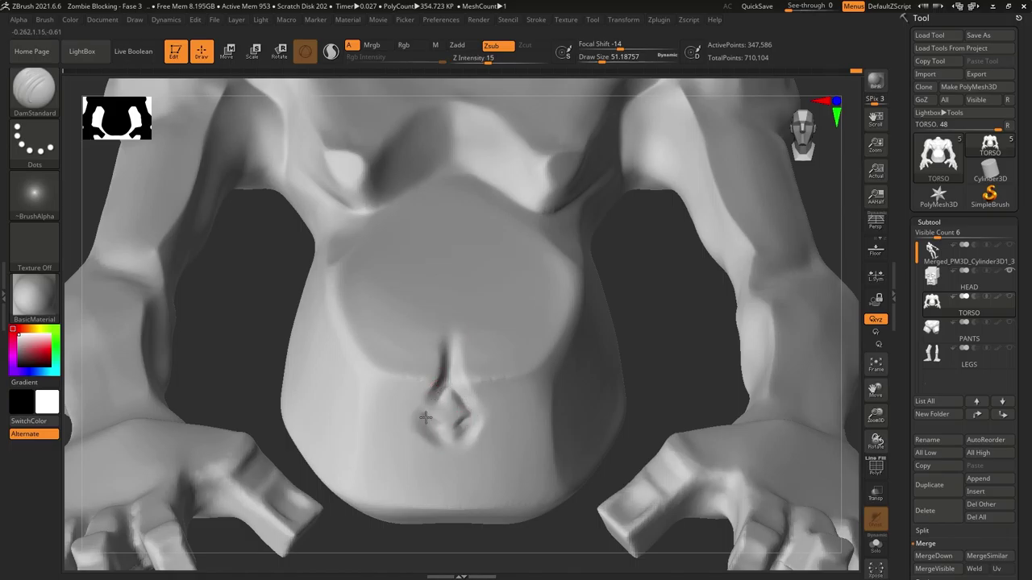
pyautogui.moveTo(471, 391)
pyautogui.keyDown('shift'); pyautogui.mouseDown()
pyautogui.moveTo(453, 373)
pyautogui.moveTo(461, 395)
pyautogui.moveTo(446, 407)
pyautogui.mouseUp(); pyautogui.keyUp('shift')
pyautogui.moveTo(446, 407)
pyautogui.keyDown('ctrl'); pyautogui.mouseDown(button='right')
pyautogui.moveTo(419, 476)
pyautogui.moveTo(416, 415)
pyautogui.mouseUp(button='right'); pyautogui.keyUp('ctrl')
pyautogui.press('shift')
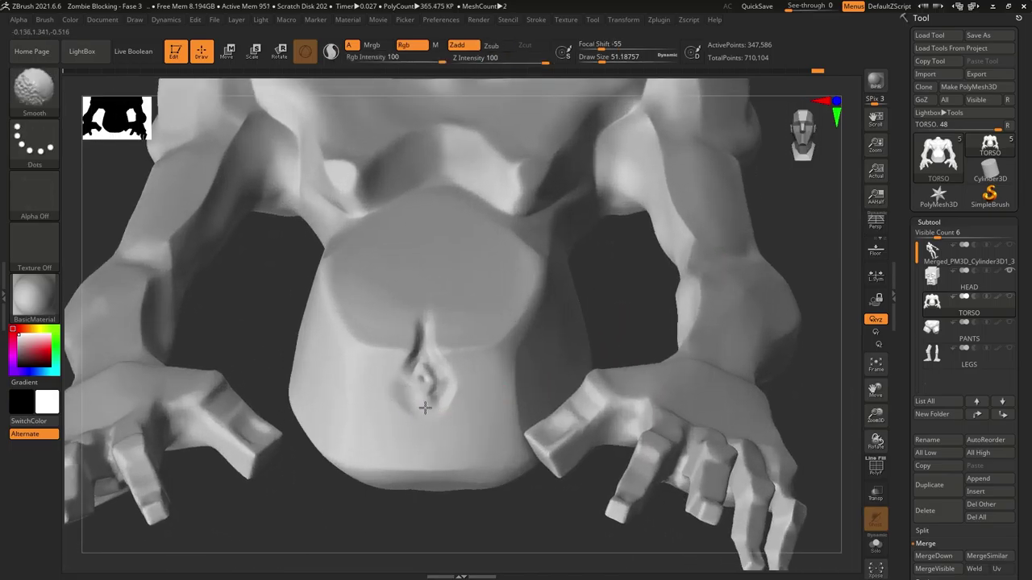
# - Undo all the navel strokes on the belly
pyautogui.hotkey('ctrl', 'z')
pyautogui.hotkey('ctrl', 'z')
pyautogui.hotkey('ctrl', 'z')
pyautogui.hotkey('ctrl', 'z')
pyautogui.hotkey('ctrl', 'z')
pyautogui.hotkey('ctrl', 'z')
# - Try DamStandard on the arms at draw sizes of about 116 and 217, and step back in the undo history
pyautogui.moveTo(638, 278)
pyautogui.keyDown('ctrl'); pyautogui.mouseDown(button='right')
pyautogui.moveTo(753, 262)
pyautogui.moveTo(730, 270)
pyautogui.moveTo(736, 254)
pyautogui.moveTo(646, 345)
pyautogui.mouseUp(button='right'); pyautogui.keyUp('ctrl')
pyautogui.moveTo(737, 300); pyautogui.dragTo(587, 416, button='right')
pyautogui.moveTo(799, 297); pyautogui.dragTo(697, 256, button='right')
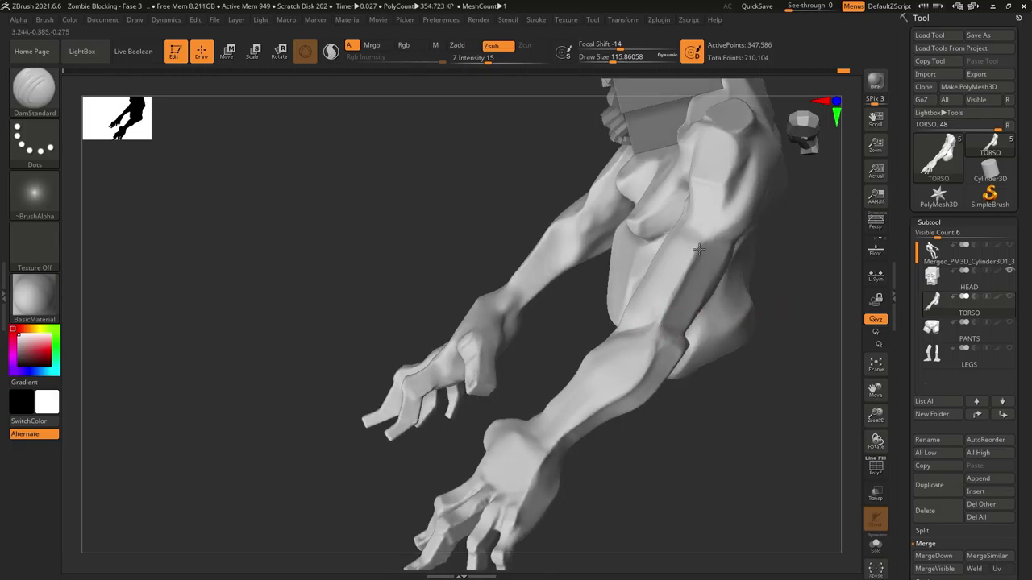
pyautogui.moveTo(637, 339); pyautogui.dragTo(634, 258, button='right')
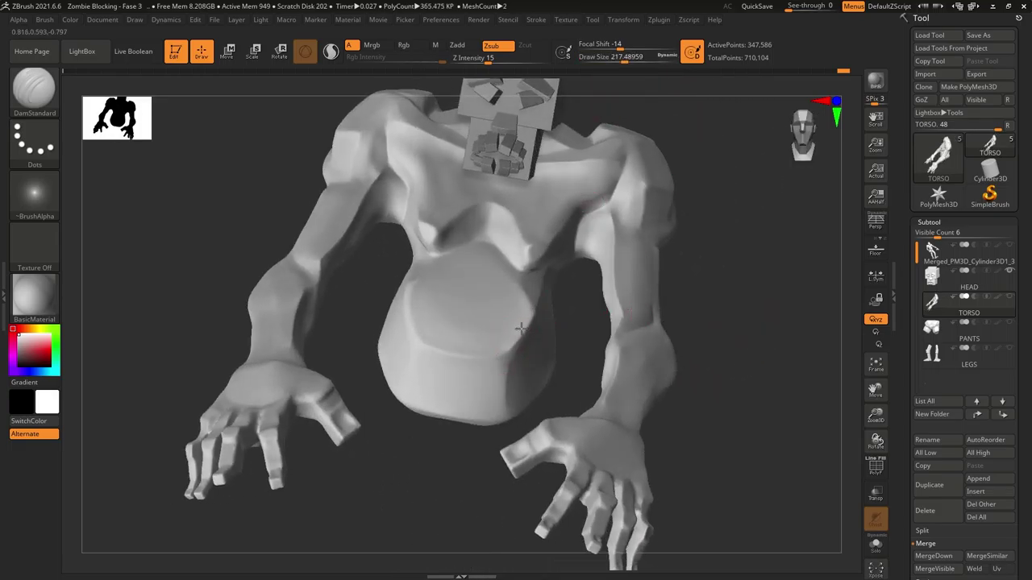
pyautogui.moveTo(842, 72); pyautogui.dragTo(831, 71)
# - Examine the torso, arms and hands from the side and front to check their planes
pyautogui.hotkey('ctrl', 'shift')
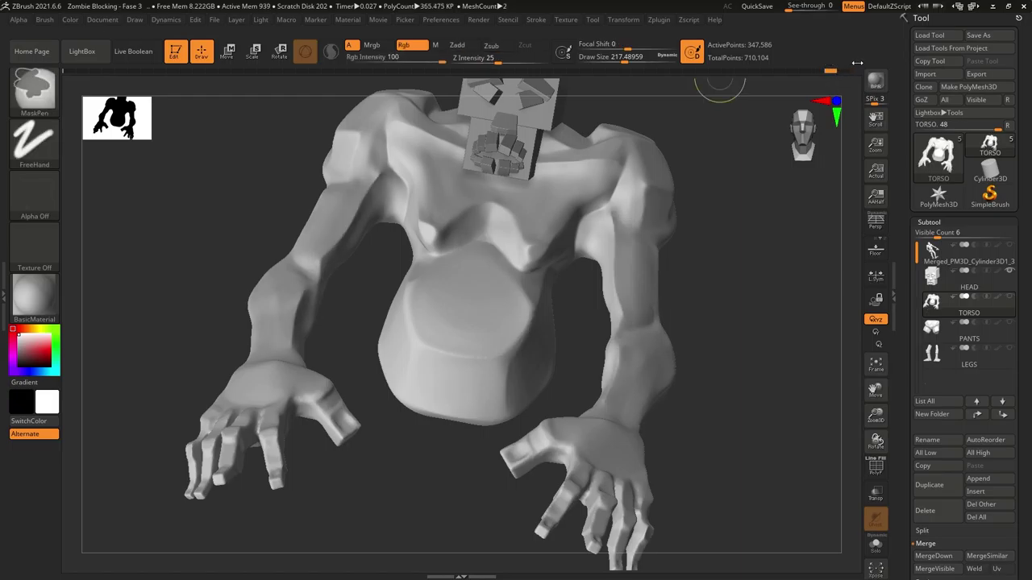
pyautogui.moveTo(814, 185)
pyautogui.mouseDown()
pyautogui.moveTo(761, 201)
pyautogui.moveTo(790, 214)
pyautogui.mouseUp()
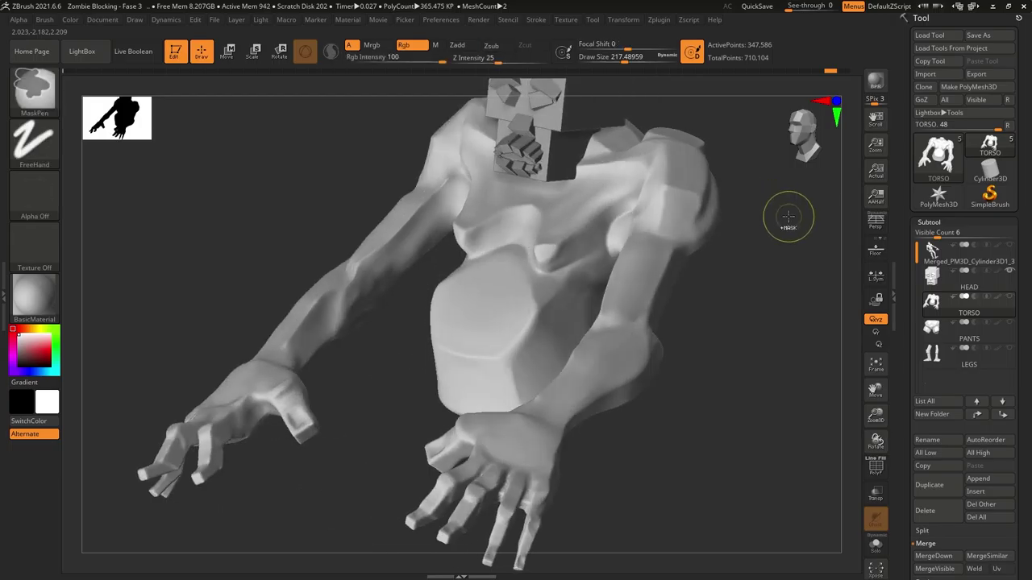
pyautogui.moveTo(632, 288); pyautogui.dragTo(474, 427)
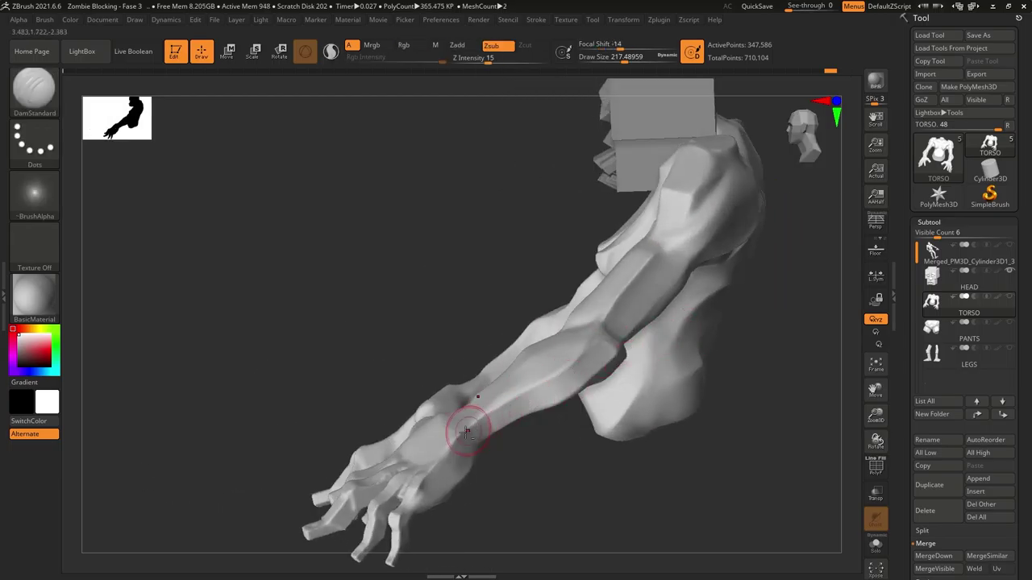
pyautogui.moveTo(683, 322)
pyautogui.mouseDown()
pyautogui.moveTo(790, 352)
pyautogui.moveTo(698, 274)
pyautogui.moveTo(749, 242)
pyautogui.moveTo(790, 277)
pyautogui.mouseUp()
pyautogui.moveTo(790, 277)
pyautogui.keyDown('ctrl'); pyautogui.mouseDown(button='right')
pyautogui.moveTo(624, 315)
pyautogui.moveTo(564, 288)
pyautogui.mouseUp(button='right'); pyautogui.keyUp('ctrl')
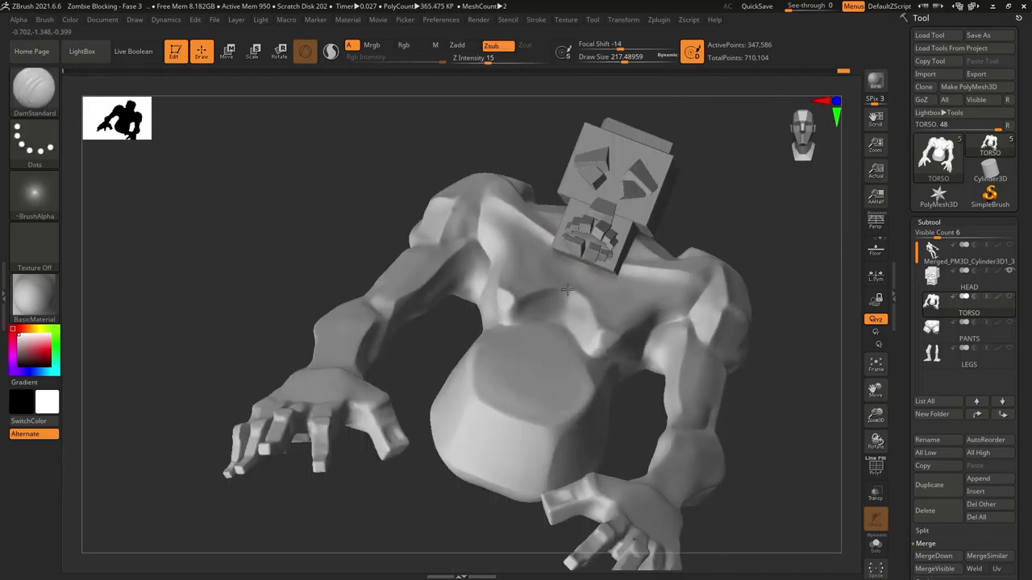
pyautogui.moveTo(614, 368); pyautogui.dragTo(613, 349, button='right')
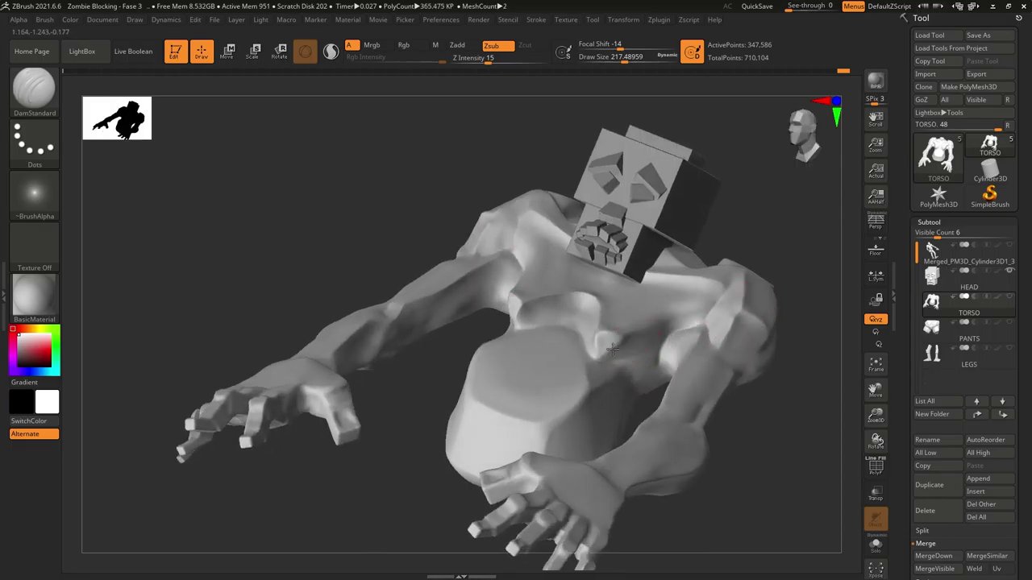
pyautogui.moveTo(728, 310); pyautogui.dragTo(694, 341, button='right')
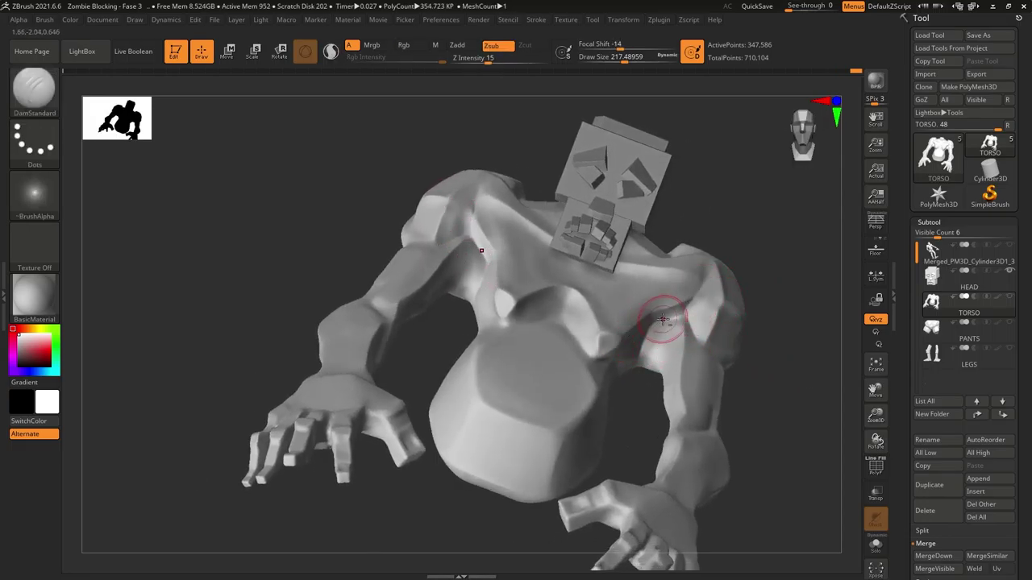
pyautogui.moveTo(794, 297); pyautogui.dragTo(559, 380, button='right')
pyautogui.moveTo(464, 394); pyautogui.dragTo(564, 445, button='right')
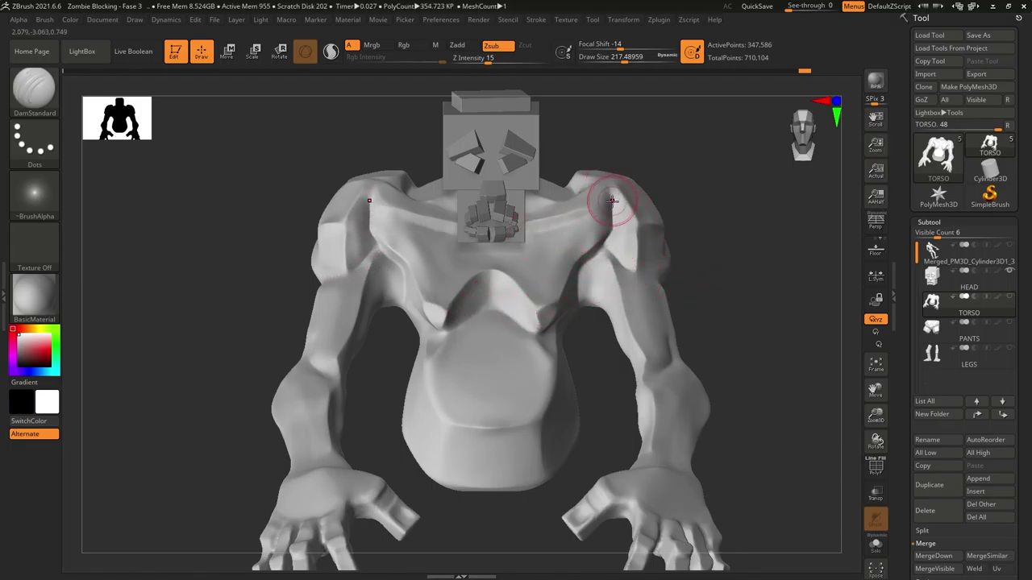
pyautogui.click(981, 287)
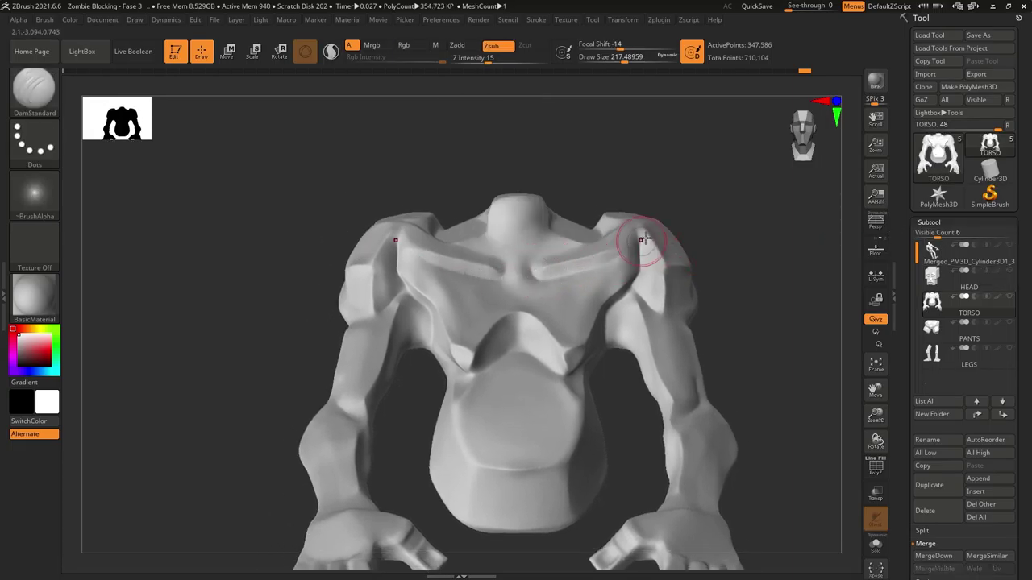
# - Insert a cube as a new subtool and scale it down on the lower belly where the navel goes
pyautogui.scroll(5, 642, 281)
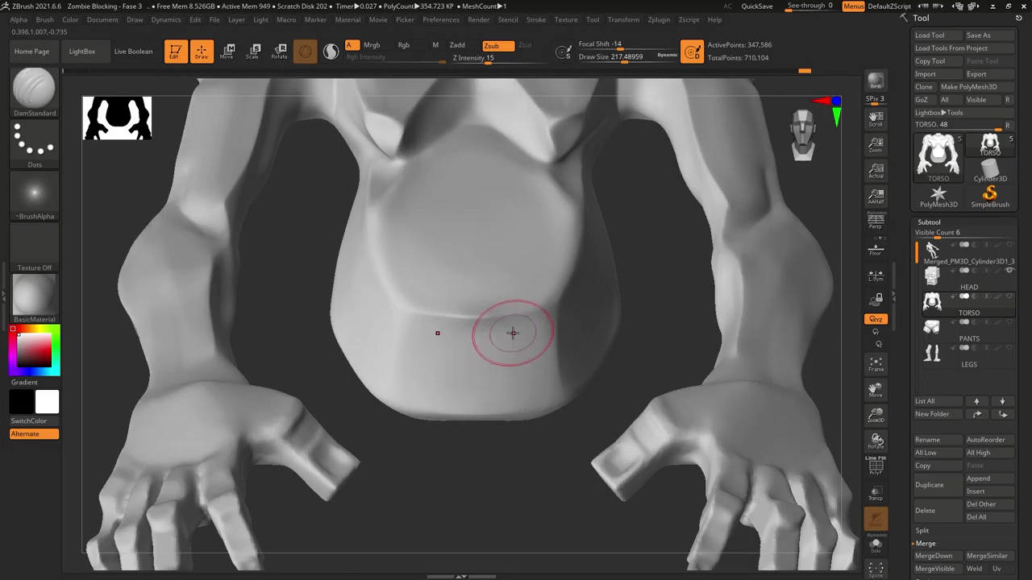
pyautogui.click(975, 491)
pyautogui.click(768, 337)
pyautogui.press('w')
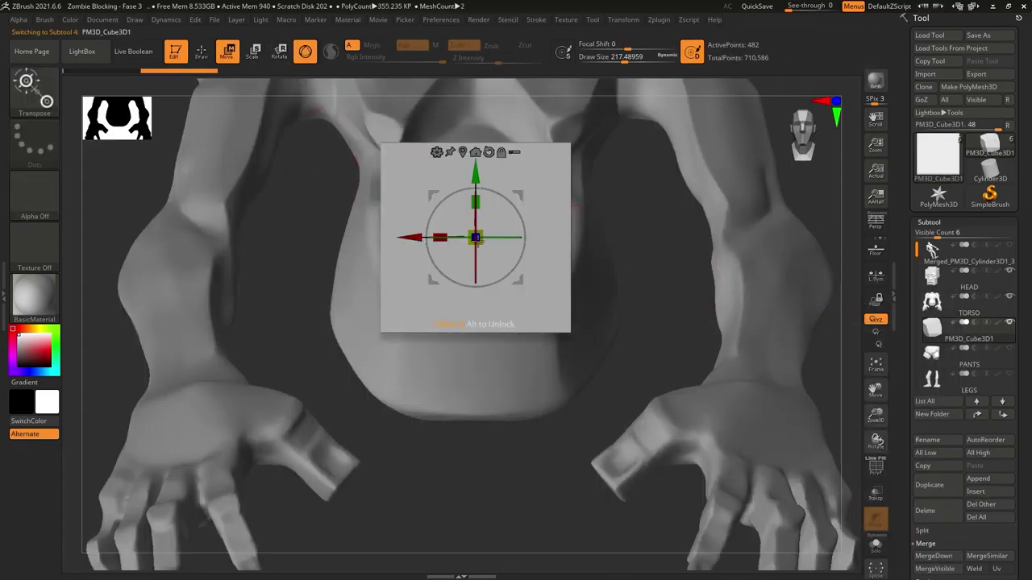
pyautogui.moveTo(749, 209); pyautogui.dragTo(819, 98)
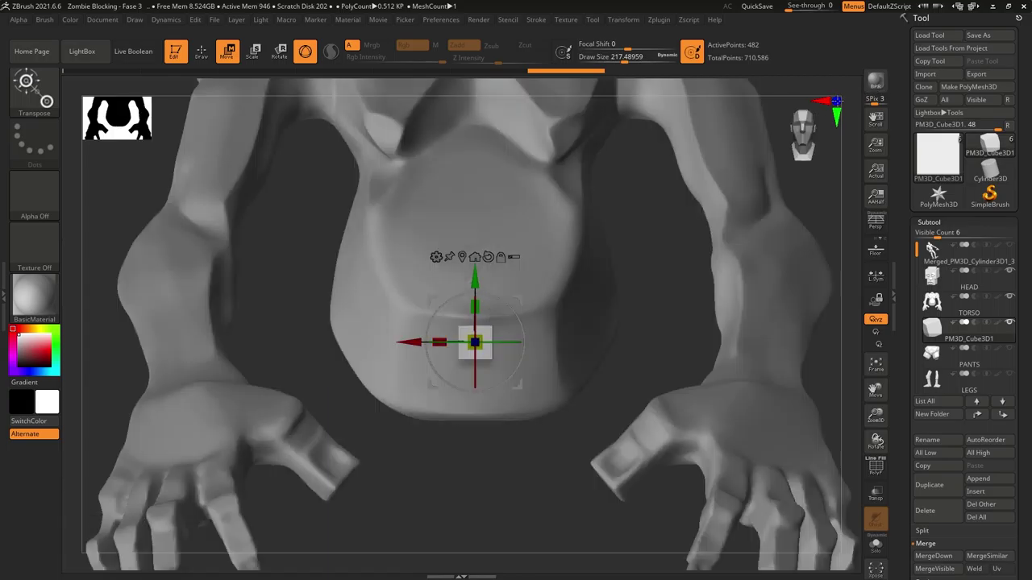
# - Squash the cube into a rectangular plate and position it at a tilt against the front of the lower belly
pyautogui.keyDown('shift'); pyautogui.moveTo(484, 354); pyautogui.dragTo(511, 322); pyautogui.keyUp('shift')
pyautogui.moveTo(438, 342); pyautogui.dragTo(422, 357)
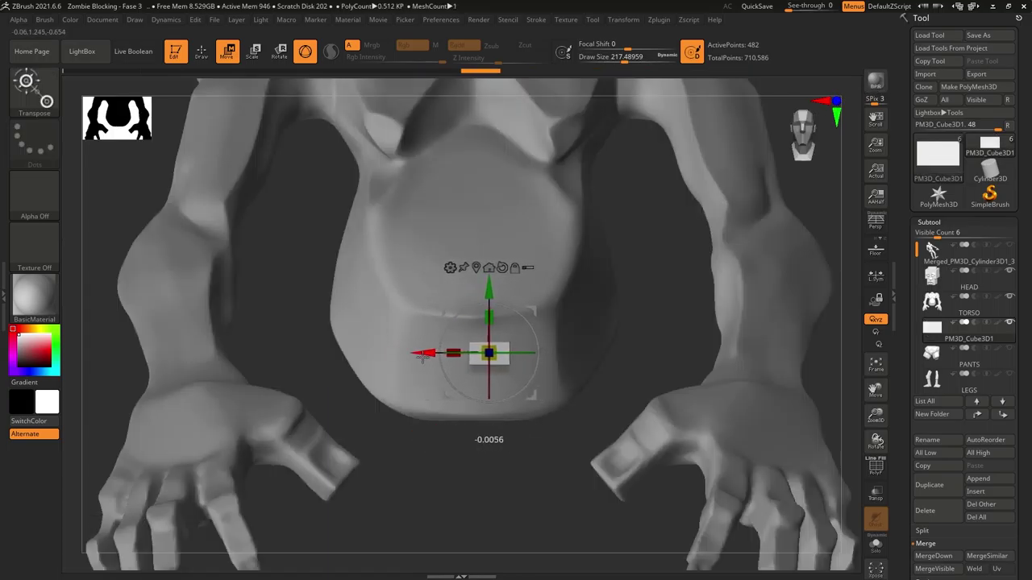
pyautogui.moveTo(524, 322); pyautogui.dragTo(473, 394)
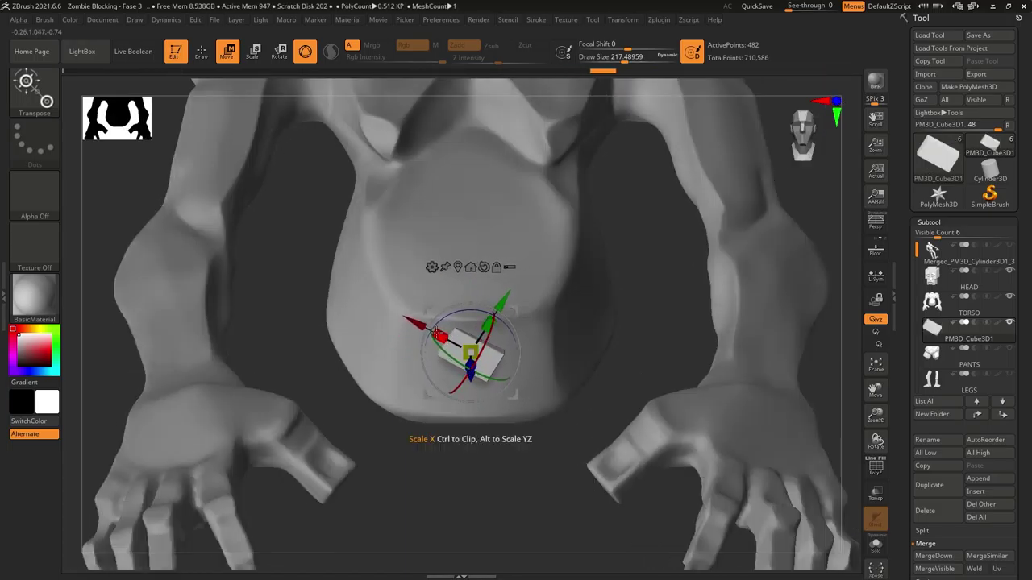
pyautogui.moveTo(436, 332); pyautogui.dragTo(455, 359)
# - Duplicate the plate, shape the copy into a smaller tilted block at its centre, and merge the navel pieces into TORSO
pyautogui.hotkey('ctrl', 'shift', 'd')
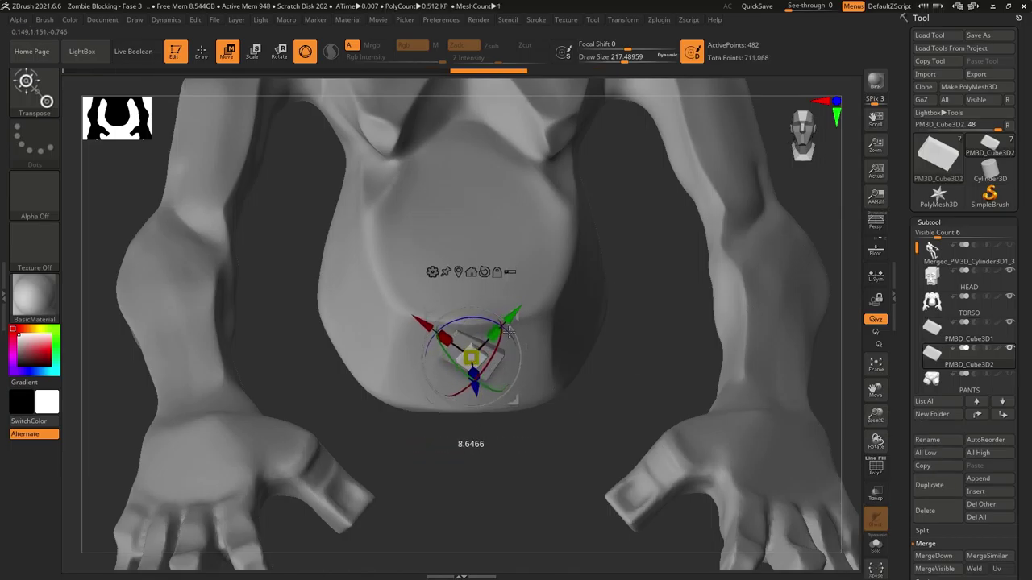
pyautogui.moveTo(484, 346); pyautogui.dragTo(444, 377)
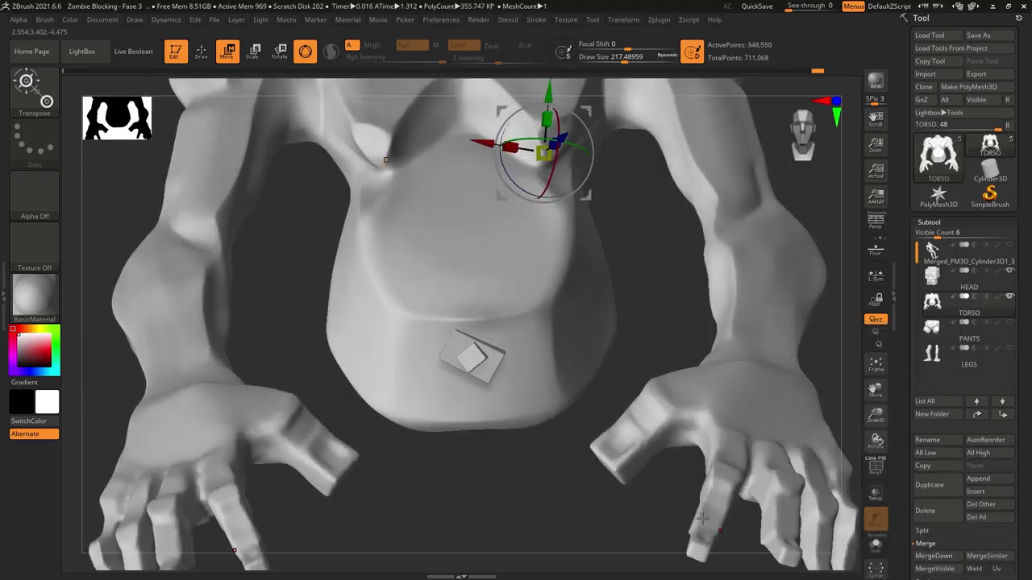
pyautogui.click(934, 555)
# - Remesh the merged TORSO with DynaMesh at resolution 136 to fuse the navel blocks into the belly
pyautogui.moveTo(845, 421); pyautogui.dragTo(696, 267)
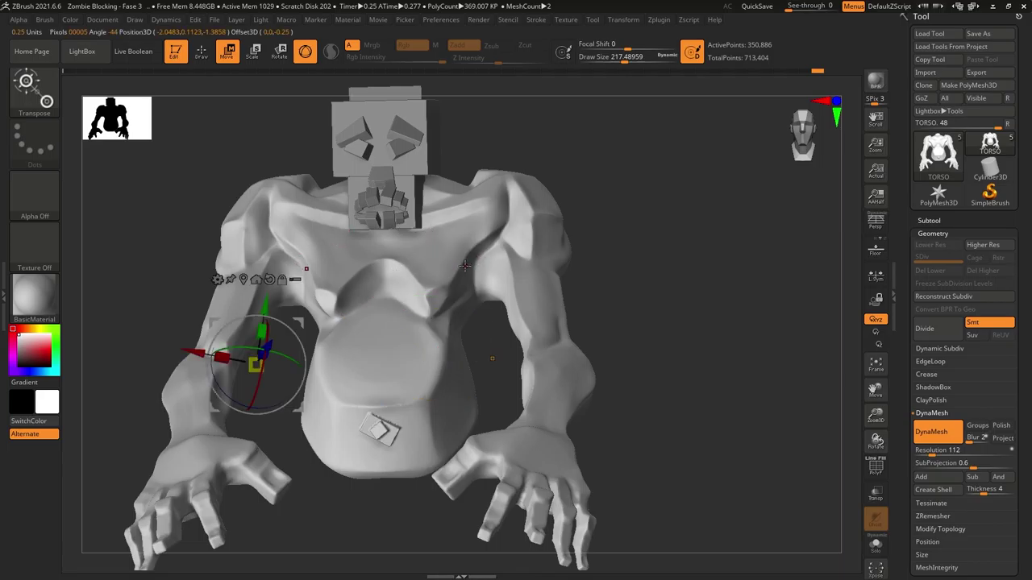
pyautogui.click(244, 279)
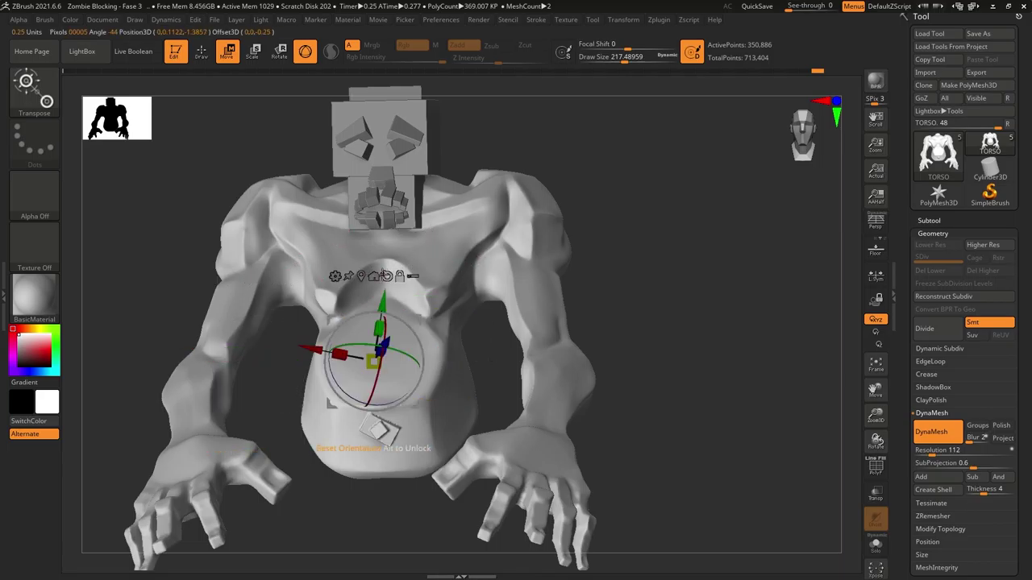
pyautogui.keyDown('ctrl'); pyautogui.moveTo(492, 338); pyautogui.dragTo(493, 284, button='right'); pyautogui.keyUp('ctrl')
pyautogui.press('q')
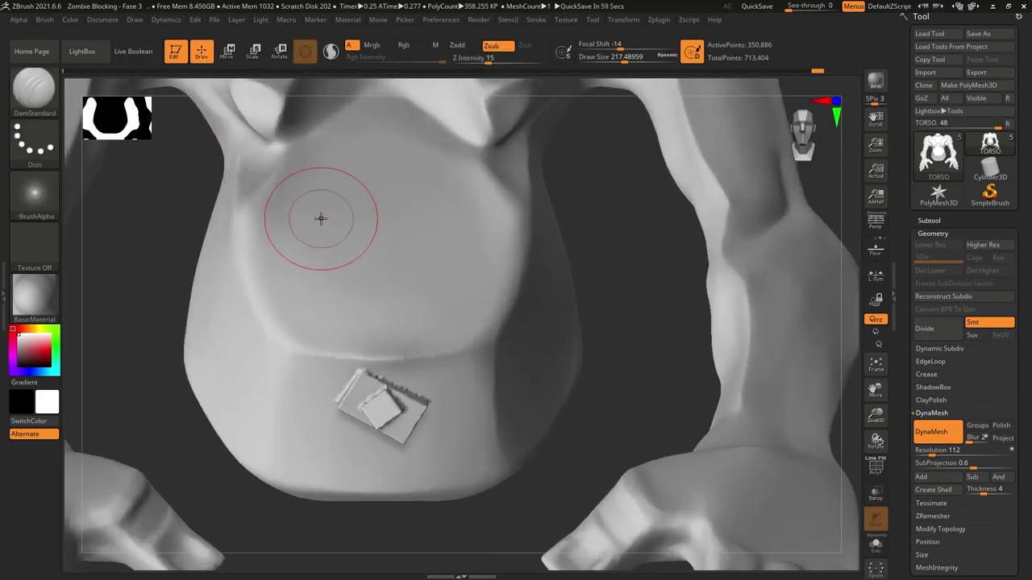
pyautogui.click(935, 433)
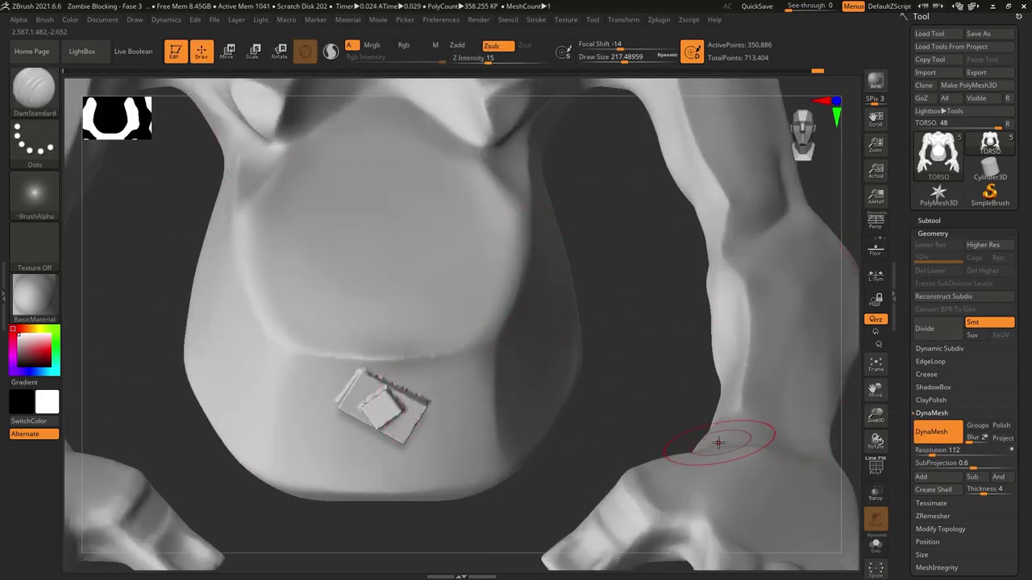
pyautogui.click(931, 432)
pyautogui.moveTo(937, 450)
pyautogui.mouseDown()
pyautogui.moveTo(955, 450)
pyautogui.moveTo(909, 449)
pyautogui.mouseUp()
pyautogui.click(931, 433)
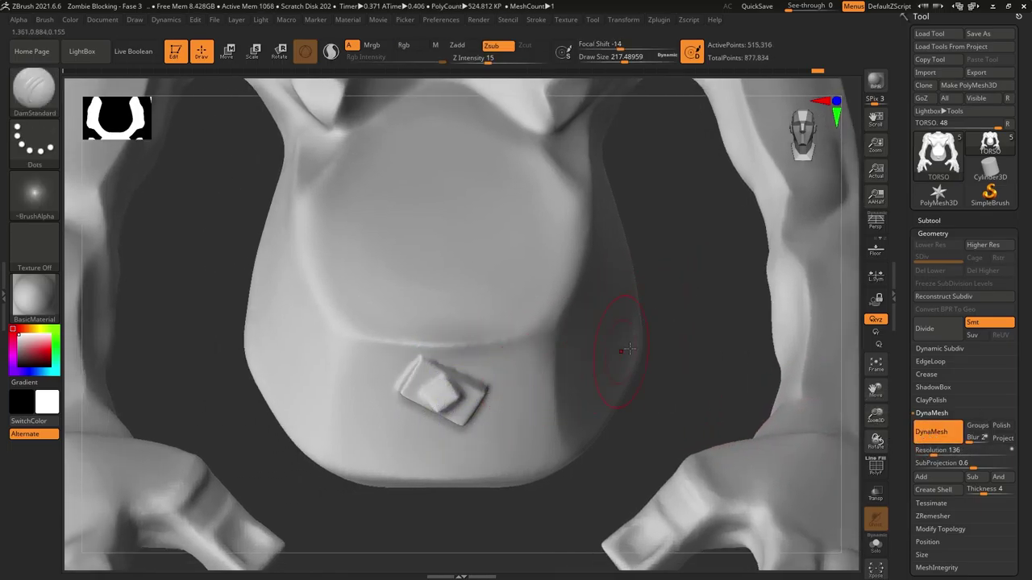
# - Carve the navel's edges and centre with DamStandard at a draw size of about 65, then soften the folds
pyautogui.moveTo(581, 312); pyautogui.dragTo(288, 253, button='right')
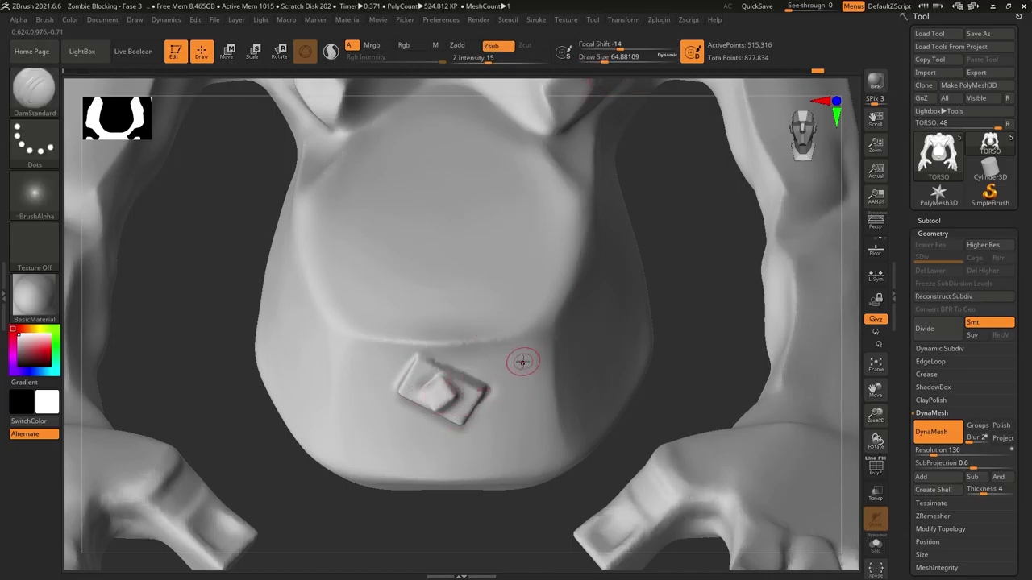
pyautogui.moveTo(526, 358); pyautogui.dragTo(445, 387, button='right')
pyautogui.moveTo(463, 400)
pyautogui.mouseDown()
pyautogui.moveTo(477, 376)
pyautogui.moveTo(468, 391)
pyautogui.moveTo(445, 376)
pyautogui.mouseUp()
pyautogui.moveTo(446, 384)
pyautogui.keyDown('ctrl'); pyautogui.mouseDown(button='right')
pyautogui.moveTo(604, 296)
pyautogui.moveTo(564, 352)
pyautogui.moveTo(395, 419)
pyautogui.moveTo(425, 433)
pyautogui.mouseUp(button='right'); pyautogui.keyUp('ctrl')
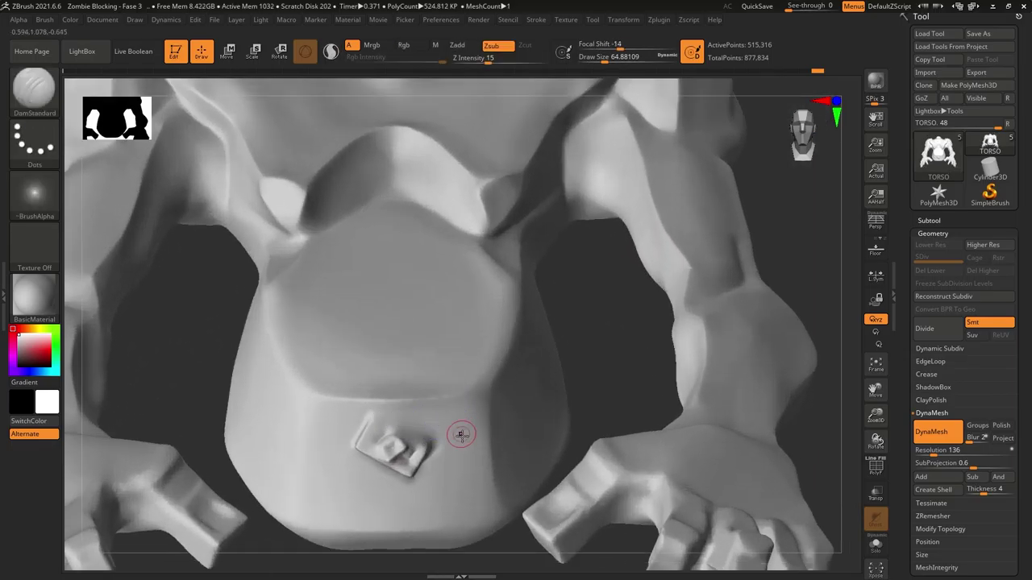
pyautogui.press('shift')
pyautogui.moveTo(478, 398)
pyautogui.keyDown('ctrl'); pyautogui.mouseDown(button='right')
pyautogui.moveTo(484, 339)
pyautogui.moveTo(446, 431)
pyautogui.mouseUp(button='right'); pyautogui.keyUp('ctrl')
pyautogui.press('shift')
pyautogui.moveTo(384, 411)
pyautogui.mouseDown(button='right')
pyautogui.moveTo(645, 299)
pyautogui.moveTo(693, 227)
pyautogui.mouseUp(button='right')
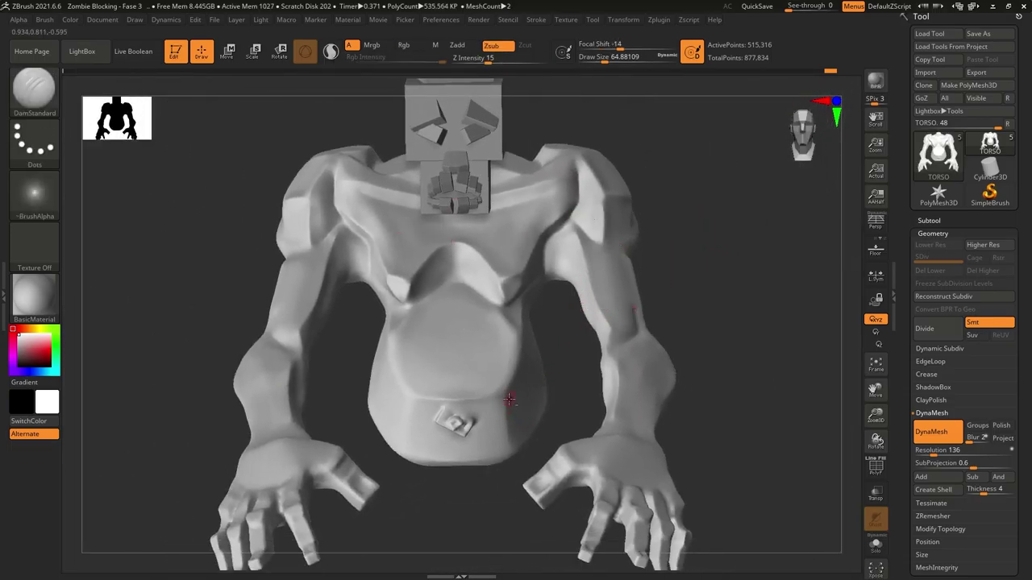
# - Set the draw size to about 140 and smooth the torso's surface while checking its shapes from the front
pyautogui.press(']')
pyautogui.press(']')
pyautogui.press(']')
pyautogui.press('shift')
pyautogui.moveTo(500, 323); pyautogui.dragTo(493, 300, button='right')
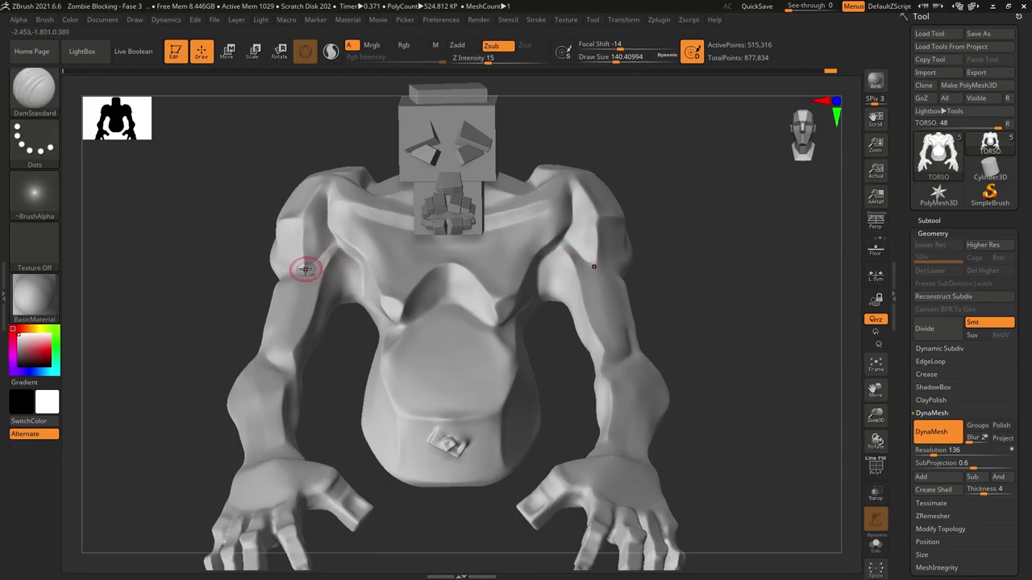
pyautogui.moveTo(306, 271)
pyautogui.mouseDown(button='right')
pyautogui.moveTo(721, 323)
pyautogui.moveTo(524, 298)
pyautogui.moveTo(645, 207)
pyautogui.moveTo(790, 233)
pyautogui.moveTo(562, 237)
pyautogui.moveTo(597, 338)
pyautogui.mouseUp(button='right')
pyautogui.press('shift')
# - Carve the grooves around the trapezius, shoulder blades and lower back muscles with DamStandard at Z Intensity 15 and draw size 112
pyautogui.press('b')
pyautogui.press('f')
pyautogui.press('l')
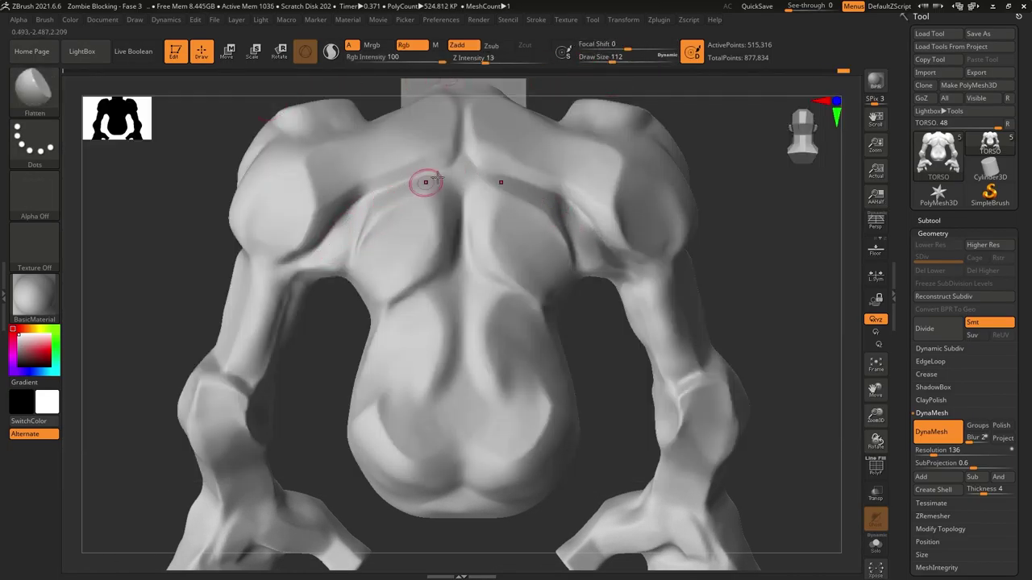
pyautogui.press('b')
pyautogui.press('d')
pyautogui.press('s')
pyautogui.moveTo(323, 247); pyautogui.dragTo(529, 185, button='right')
pyautogui.moveTo(365, 237); pyautogui.dragTo(564, 194, button='right')
pyautogui.moveTo(737, 154); pyautogui.dragTo(414, 163, button='right')
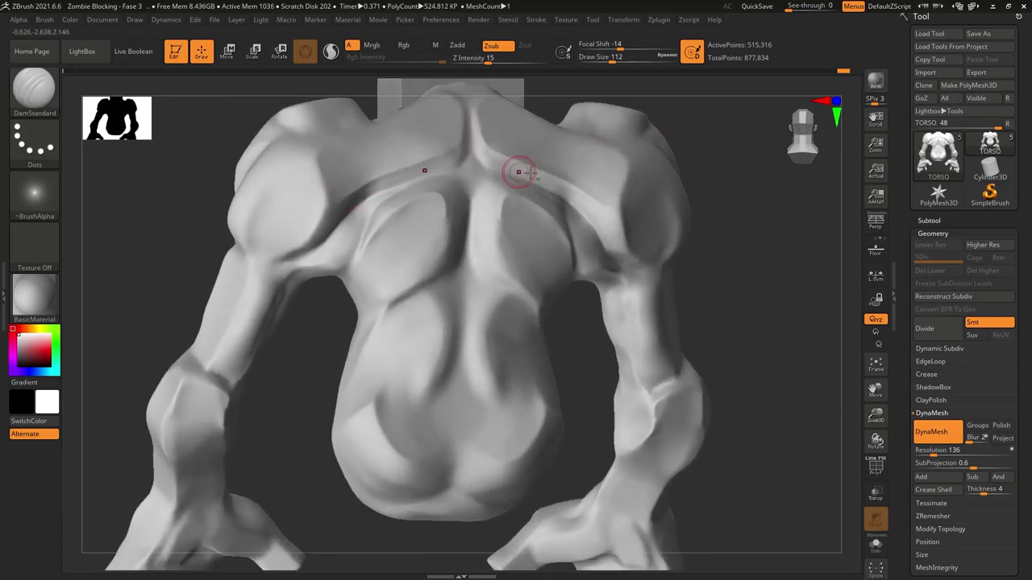
pyautogui.moveTo(489, 159); pyautogui.dragTo(521, 298, button='right')
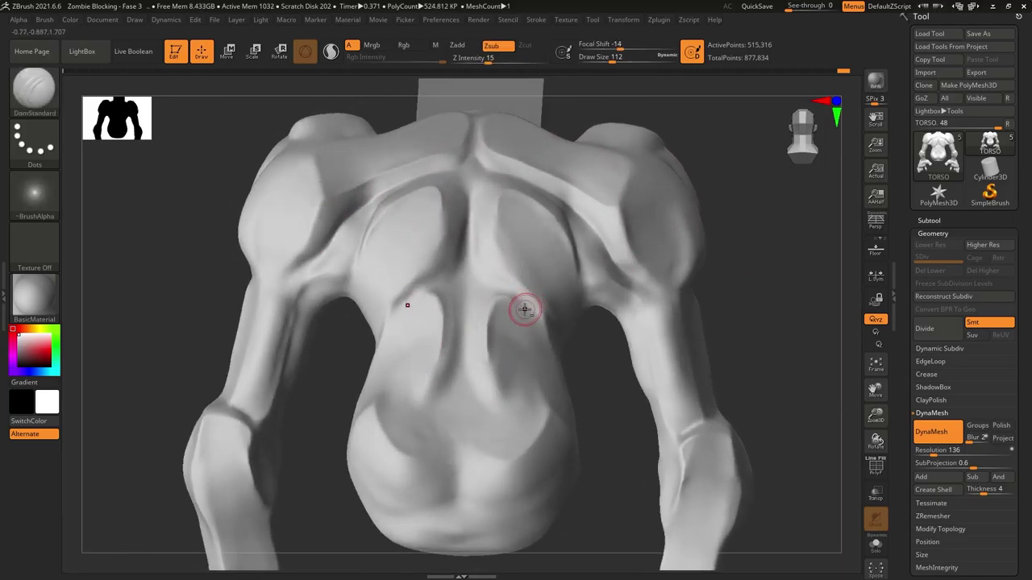
pyautogui.moveTo(484, 292)
pyautogui.mouseDown()
pyautogui.moveTo(522, 292)
pyautogui.moveTo(491, 285)
pyautogui.mouseUp()
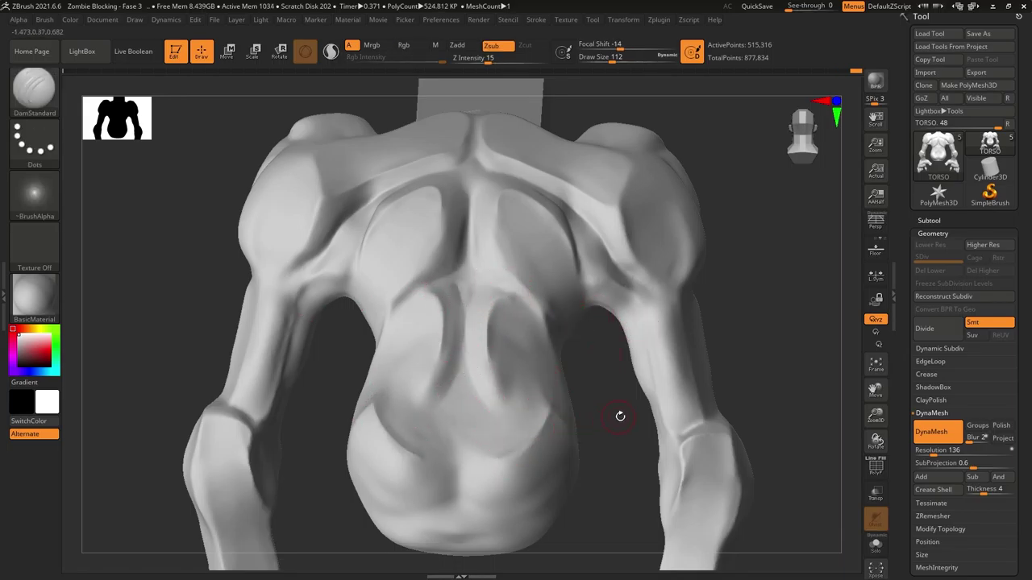
# - Select the PANTS subtool and reshape its front waistband below the navel with the Move brush at a draw size of about 311
pyautogui.click(928, 220)
pyautogui.moveTo(726, 242)
pyautogui.mouseDown(button='right')
pyautogui.moveTo(759, 296)
pyautogui.moveTo(564, 339)
pyautogui.moveTo(519, 402)
pyautogui.mouseUp(button='right')
pyautogui.keyDown('alt'); pyautogui.click(518, 401); pyautogui.keyUp('alt')
pyautogui.press('b')
pyautogui.press('m')
pyautogui.press('v')
pyautogui.press('s')
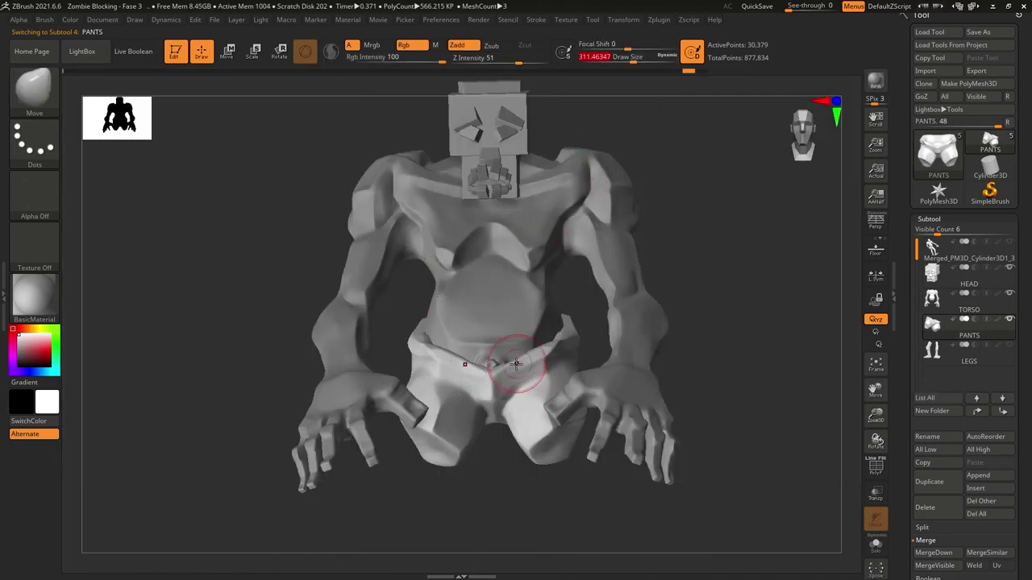
pyautogui.moveTo(518, 380)
pyautogui.mouseDown()
pyautogui.moveTo(495, 425)
pyautogui.moveTo(578, 325)
pyautogui.moveTo(556, 355)
pyautogui.mouseUp()
pyautogui.moveTo(556, 354); pyautogui.dragTo(726, 288, button='right')
# - Build up a thicker rim along the pants' front waistband with ClayBuildup at Z Intensity 5 and a draw size of about 158
pyautogui.press('b')
pyautogui.click(152, 98)
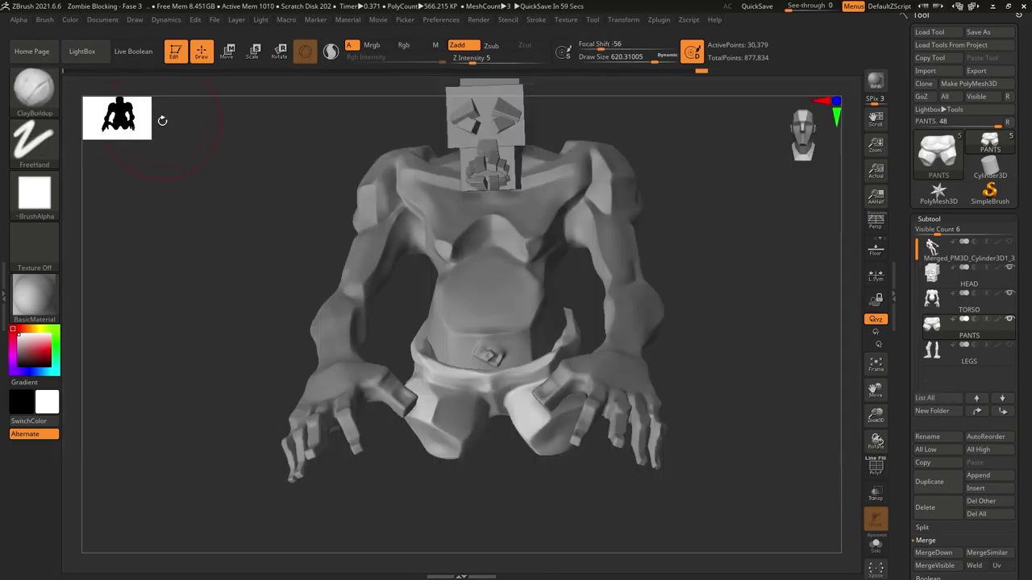
pyautogui.moveTo(606, 322)
pyautogui.mouseDown(button='right')
pyautogui.moveTo(749, 246)
pyautogui.moveTo(621, 89)
pyautogui.mouseUp(button='right')
pyautogui.press('s')
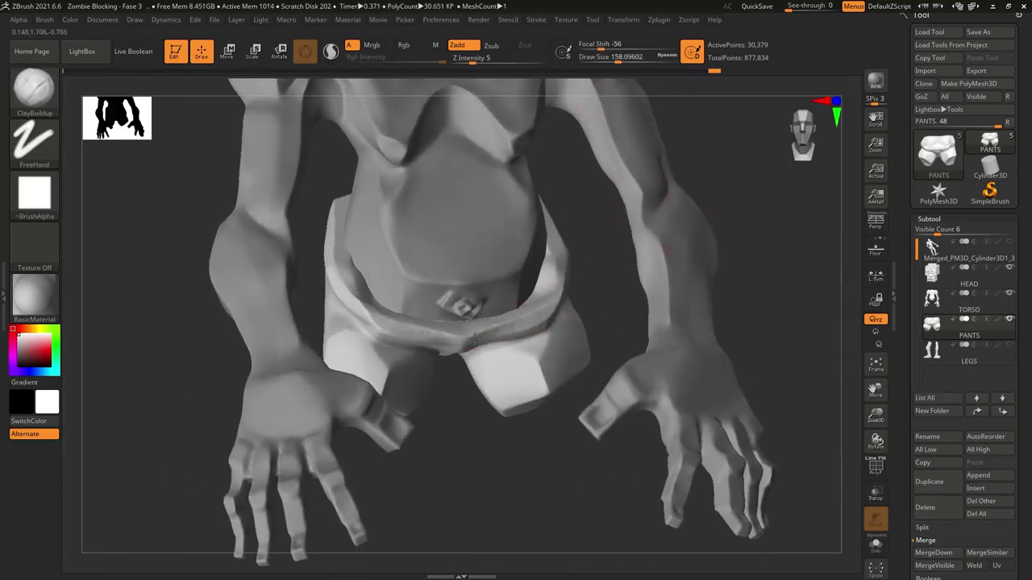
pyautogui.press('shift')
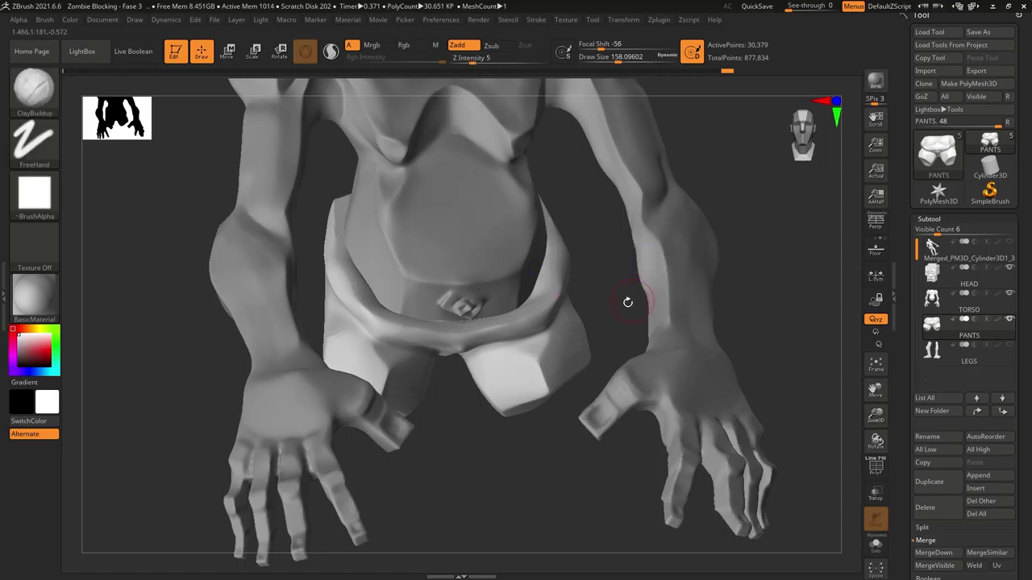
# - Smooth the built-up waistband rim across the front and sides of the pants
pyautogui.moveTo(626, 374); pyautogui.dragTo(500, 321, button='right')
pyautogui.press('shift')
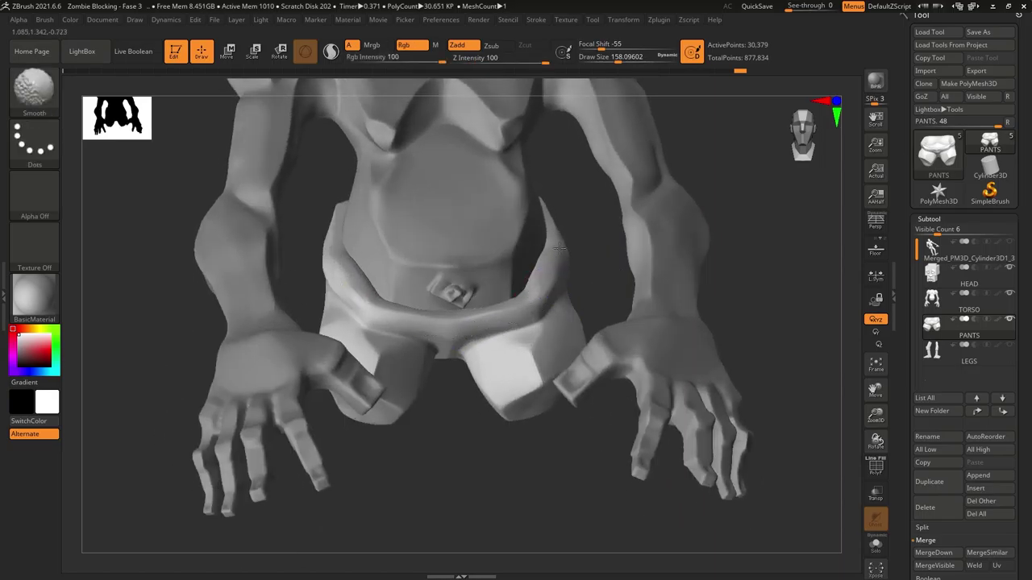
pyautogui.keyDown('shift'); pyautogui.moveTo(438, 334); pyautogui.dragTo(522, 322); pyautogui.keyUp('shift')
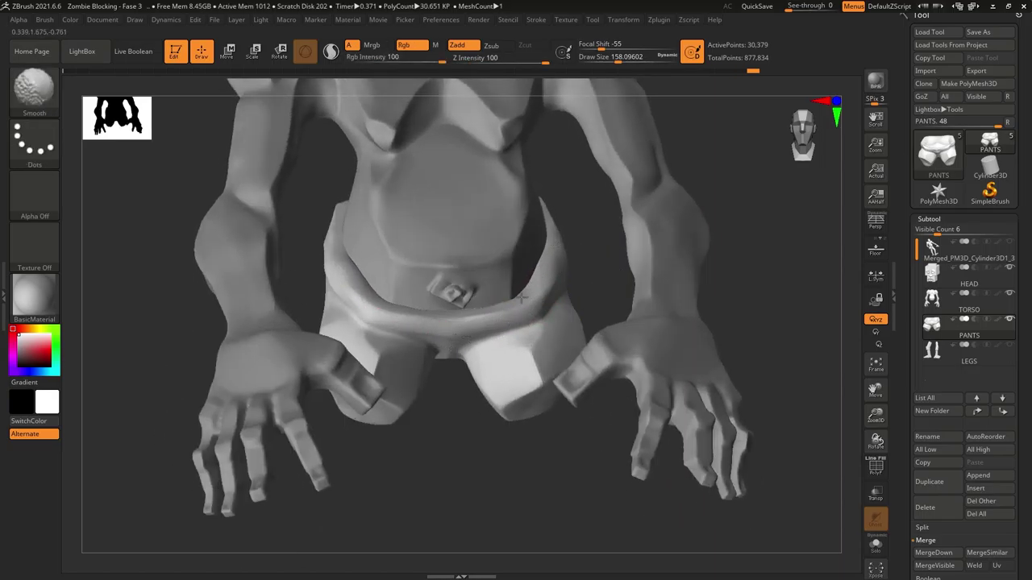
pyautogui.moveTo(644, 272)
pyautogui.mouseDown(button='right')
pyautogui.moveTo(483, 290)
pyautogui.moveTo(565, 274)
pyautogui.mouseUp(button='right')
# - Flatten the front and side planes of the waistband with the Flatten brush at Z Intensity 13 and a draw size of about 182
pyautogui.press('b')
pyautogui.press('f')
pyautogui.press('l')
pyautogui.click(619, 60)
pyautogui.moveTo(581, 202); pyautogui.dragTo(511, 272, button='right')
pyautogui.moveTo(758, 224)
pyautogui.mouseDown(button='right')
pyautogui.moveTo(512, 252)
pyautogui.moveTo(490, 287)
pyautogui.moveTo(723, 247)
pyautogui.moveTo(574, 266)
pyautogui.mouseUp(button='right')
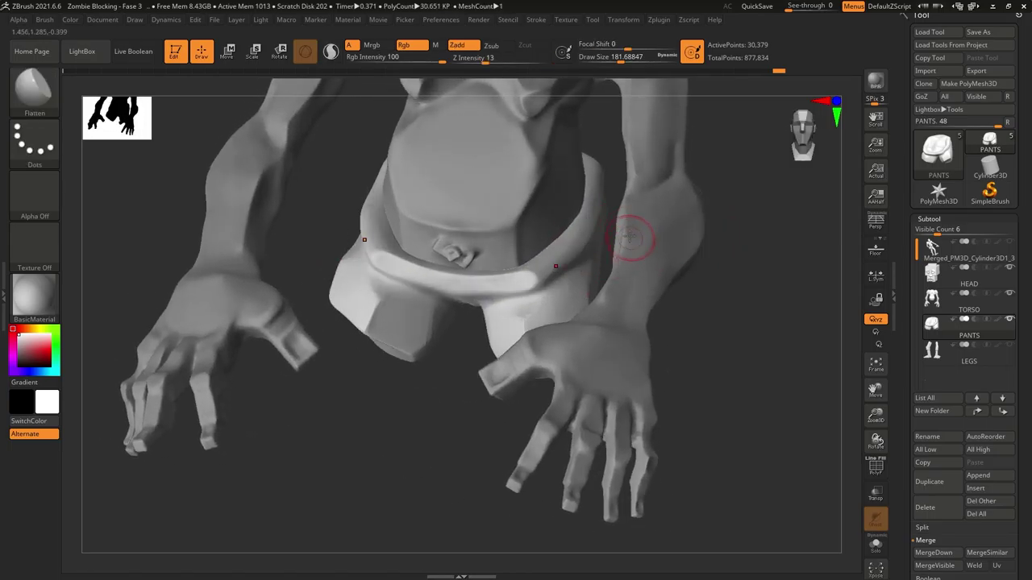
# - Soften the waistband's front corners and flatten its upper edge with a draw size of about 108
pyautogui.press('shift')
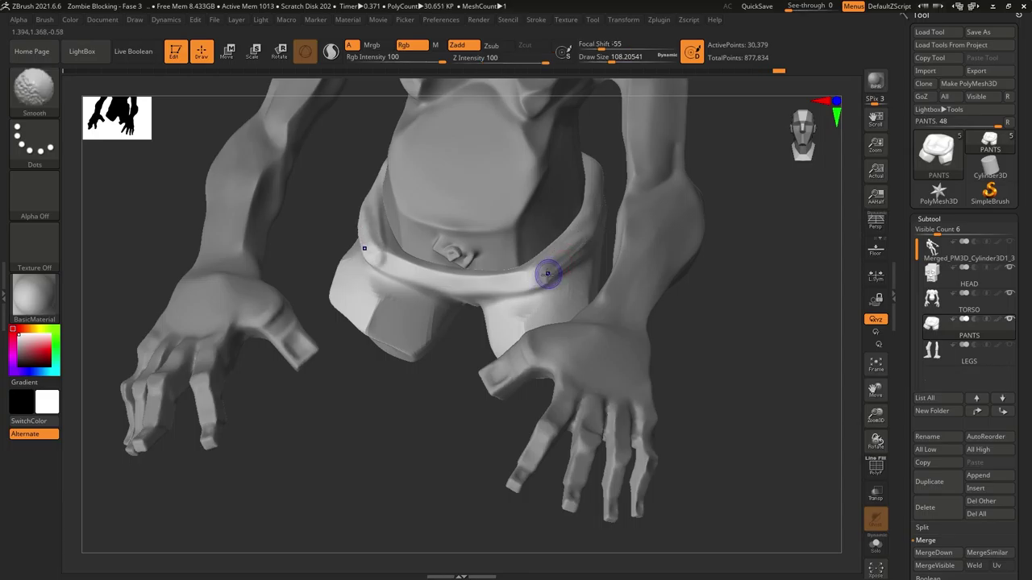
pyautogui.moveTo(487, 280)
pyautogui.mouseDown(button='right')
pyautogui.moveTo(696, 231)
pyautogui.moveTo(534, 272)
pyautogui.mouseUp(button='right')
pyautogui.moveTo(593, 232); pyautogui.dragTo(521, 257, button='right')
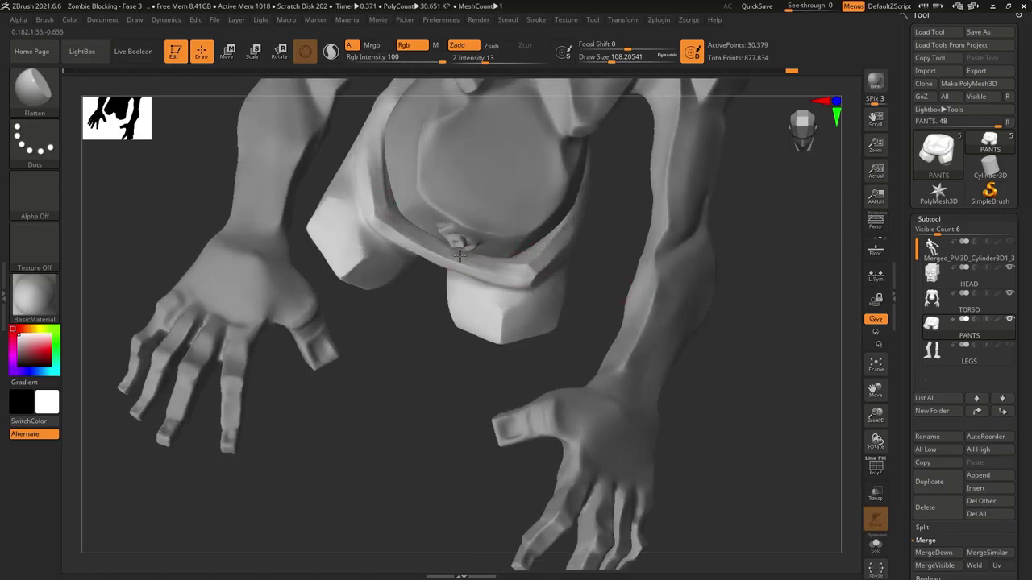
pyautogui.click(838, 105)
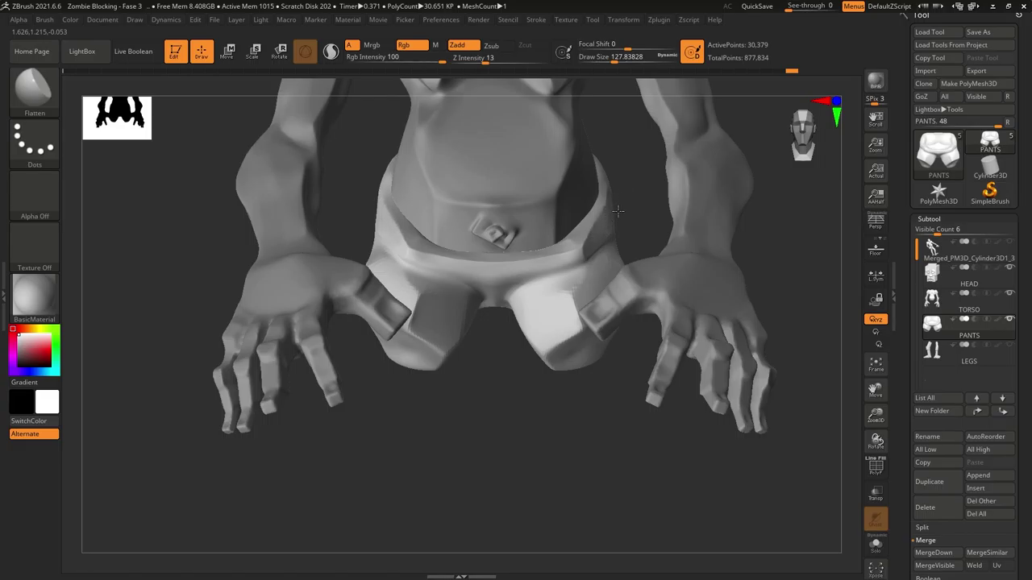
pyautogui.click(876, 170)
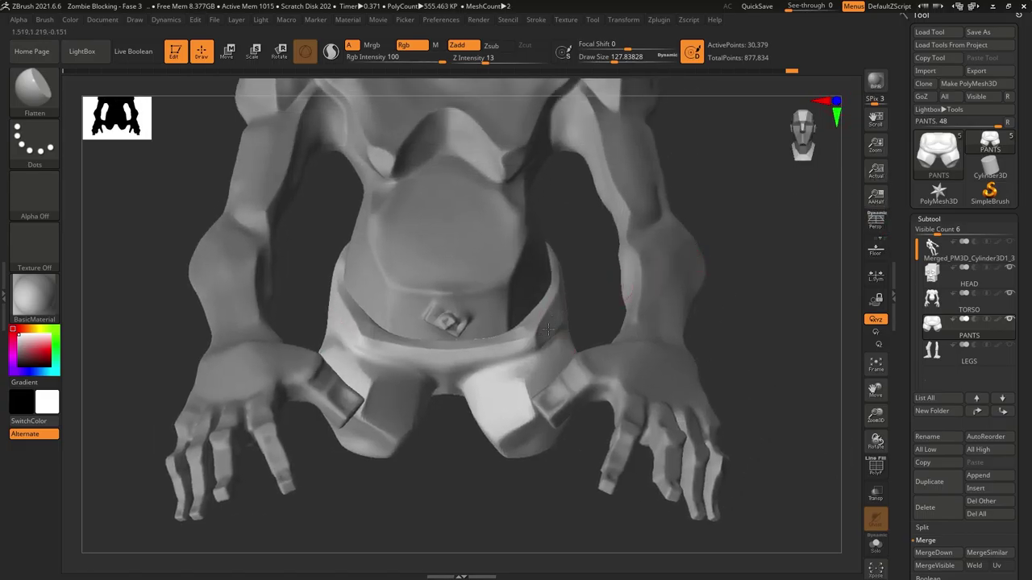
pyautogui.moveTo(819, 107); pyautogui.dragTo(517, 267)
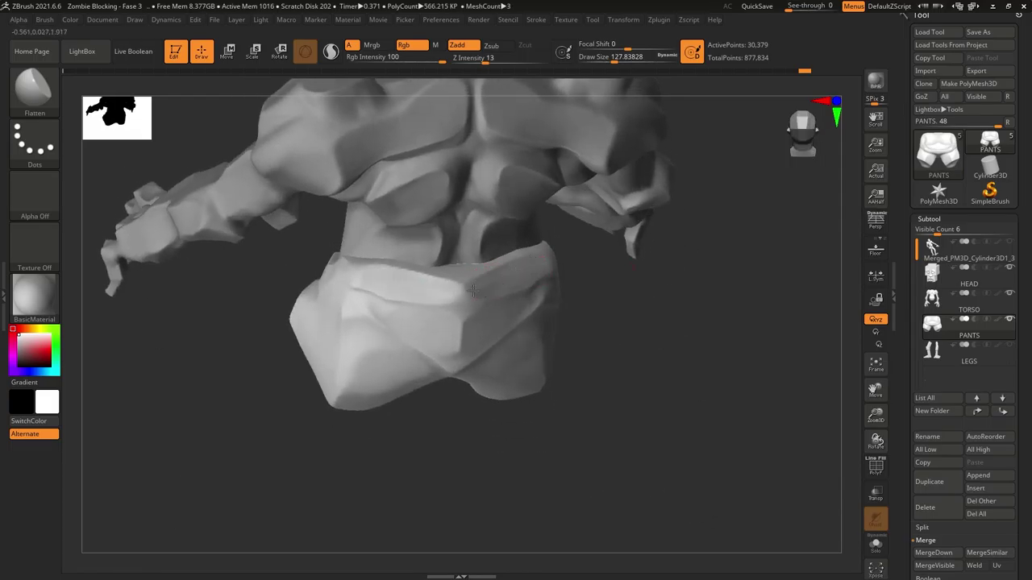
pyautogui.moveTo(594, 266); pyautogui.dragTo(449, 295)
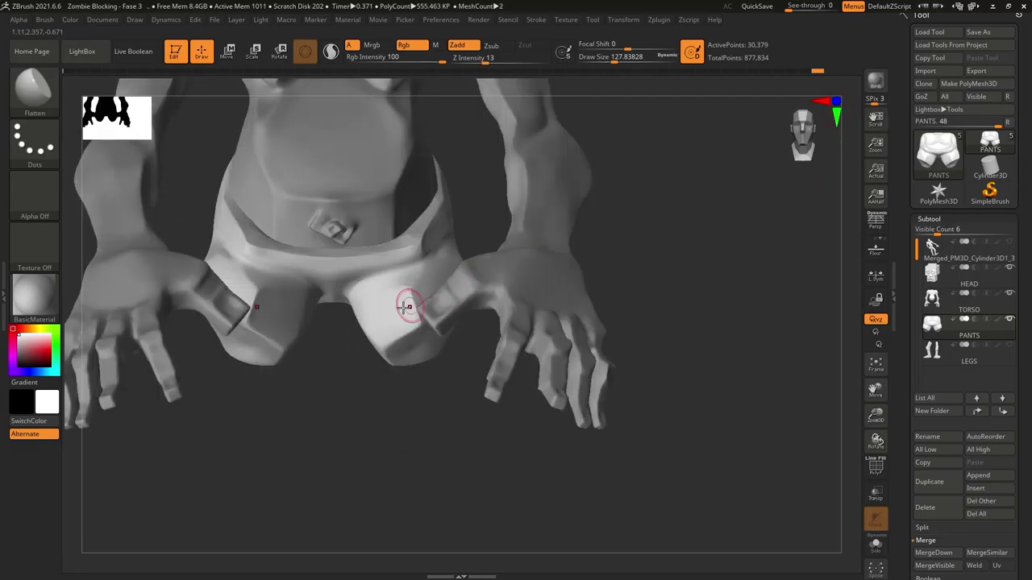
pyautogui.moveTo(551, 280); pyautogui.dragTo(750, 290)
# - Sharpen the creases around the torso's arms and shoulders with DamStandard at Z Intensity 15 and a draw size of about 128
pyautogui.click(944, 304)
pyautogui.press('b')
pyautogui.press('d')
pyautogui.press('s')
pyautogui.moveTo(682, 239)
pyautogui.mouseDown()
pyautogui.moveTo(664, 230)
pyautogui.moveTo(682, 242)
pyautogui.moveTo(338, 339)
pyautogui.moveTo(419, 339)
pyautogui.moveTo(516, 307)
pyautogui.moveTo(575, 246)
pyautogui.moveTo(319, 352)
pyautogui.moveTo(450, 283)
pyautogui.mouseUp()
pyautogui.moveTo(358, 302)
pyautogui.mouseDown()
pyautogui.moveTo(403, 278)
pyautogui.moveTo(381, 250)
pyautogui.mouseUp()
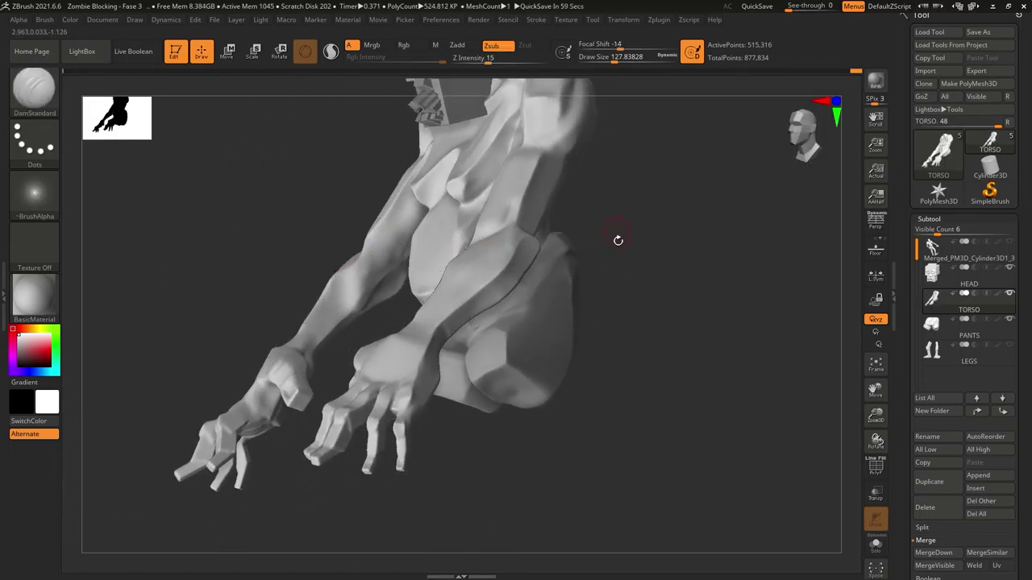
pyautogui.moveTo(618, 237)
pyautogui.mouseDown()
pyautogui.moveTo(744, 254)
pyautogui.moveTo(679, 251)
pyautogui.mouseUp()
pyautogui.moveTo(604, 273); pyautogui.dragTo(518, 306)
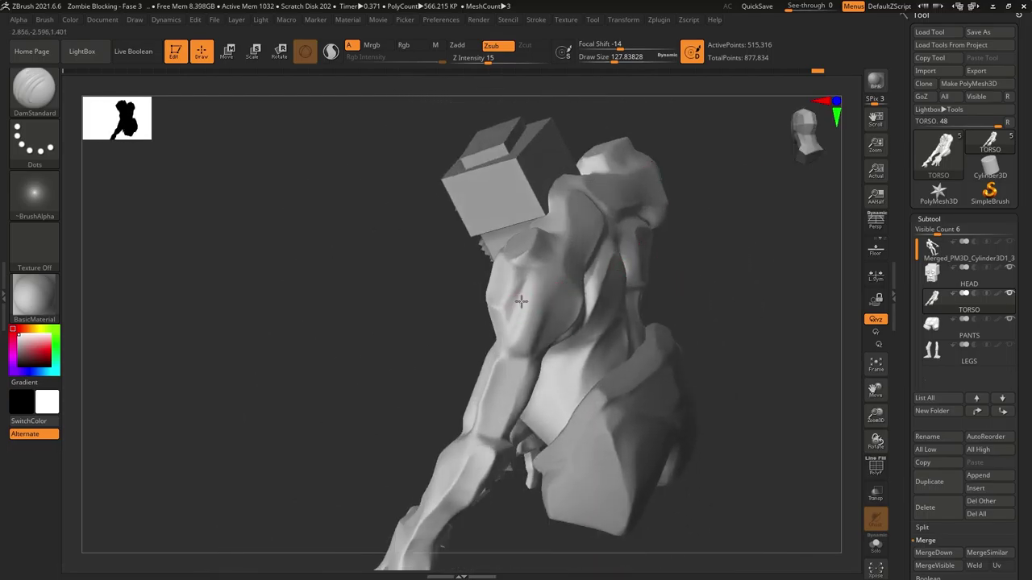
pyautogui.moveTo(699, 237); pyautogui.dragTo(553, 264)
pyautogui.moveTo(567, 219)
pyautogui.mouseDown()
pyautogui.moveTo(774, 215)
pyautogui.moveTo(547, 340)
pyautogui.moveTo(555, 277)
pyautogui.moveTo(600, 296)
pyautogui.moveTo(553, 345)
pyautogui.moveTo(557, 267)
pyautogui.mouseUp()
pyautogui.press('shift')
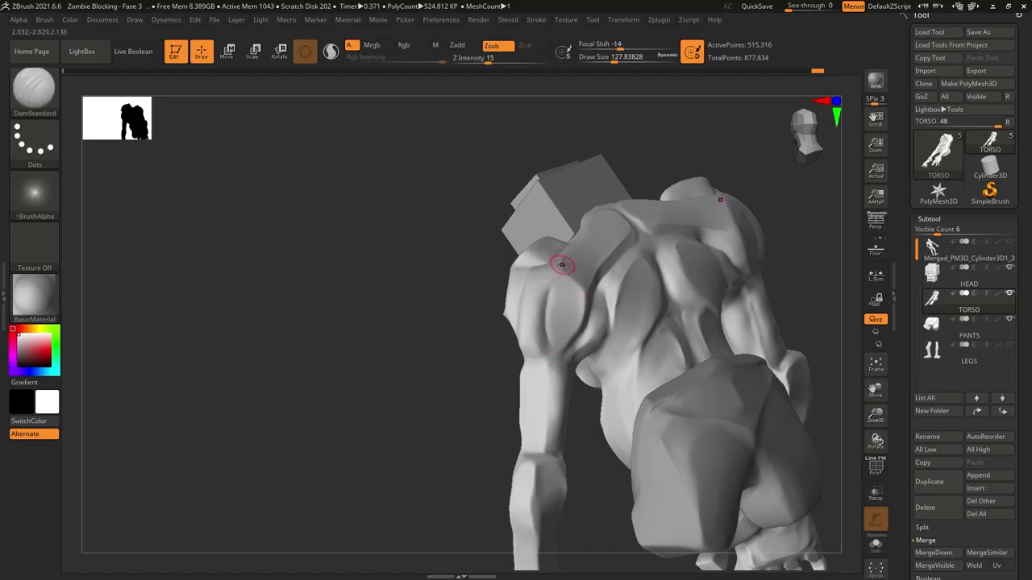
pyautogui.moveTo(546, 368); pyautogui.dragTo(556, 302)
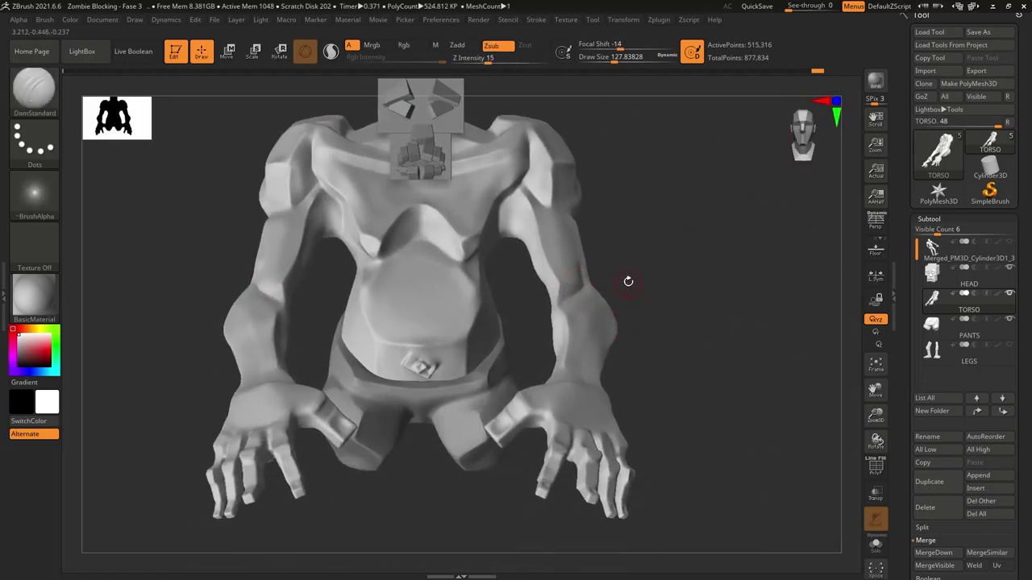
# - Deepen the creases along the front of the deltoids with the DamStandard brush
pyautogui.moveTo(627, 290); pyautogui.dragTo(664, 239)
pyautogui.moveTo(552, 192)
pyautogui.mouseDown()
pyautogui.moveTo(553, 231)
pyautogui.moveTo(546, 179)
pyautogui.moveTo(554, 231)
pyautogui.moveTo(579, 216)
pyautogui.mouseUp()
pyautogui.moveTo(707, 265); pyautogui.dragTo(634, 363)
pyautogui.moveTo(720, 312); pyautogui.dragTo(762, 312)
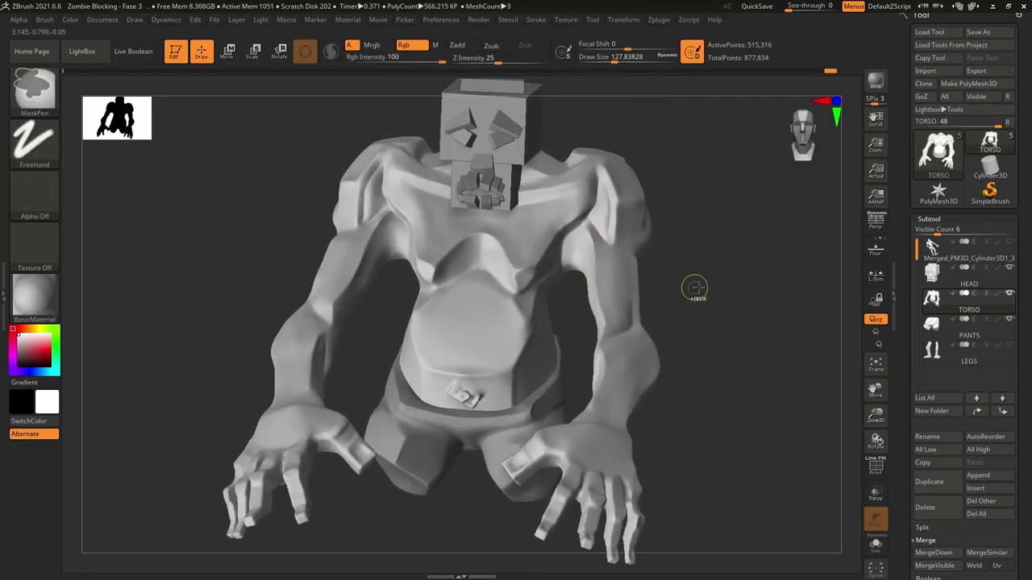
# - Carve small triangular nipples into the chest's lower tips with DamStandard at Z Intensity 23 and a draw size of about 29
pyautogui.keyDown('alt'); pyautogui.moveTo(688, 288); pyautogui.dragTo(621, 157); pyautogui.keyUp('alt')
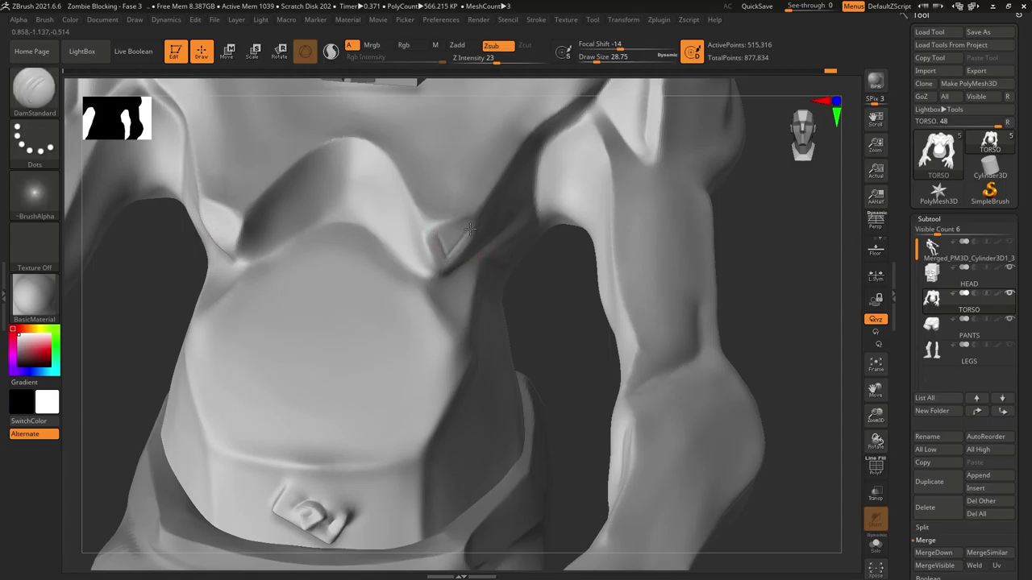
pyautogui.moveTo(466, 223)
pyautogui.mouseDown()
pyautogui.moveTo(435, 235)
pyautogui.moveTo(440, 256)
pyautogui.mouseUp()
pyautogui.press('f')
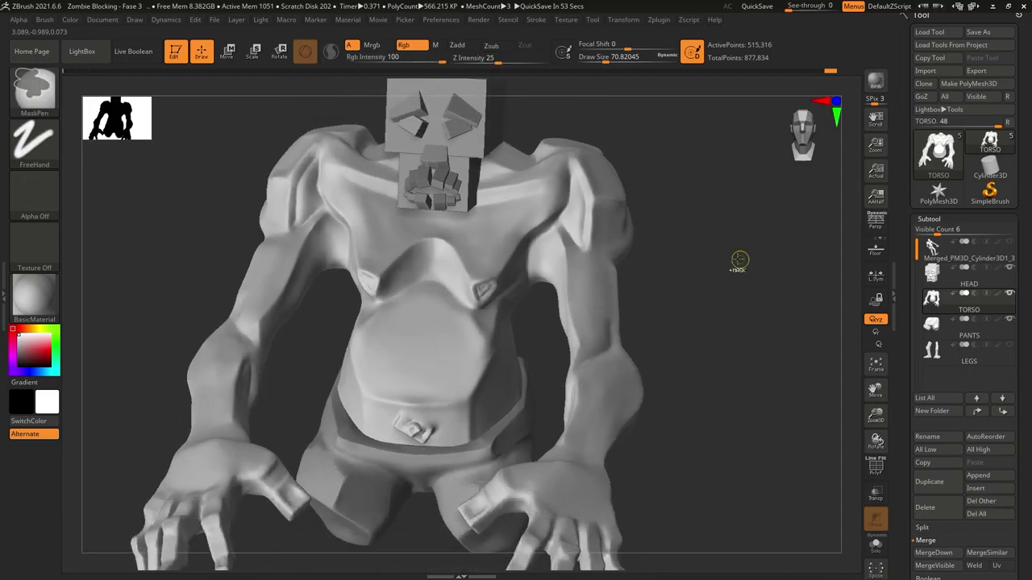
# - Carve curved grooves around the block navel with DamStandard at Z Intensity 23 and a draw size of about 71
pyautogui.moveTo(737, 258)
pyautogui.keyDown('alt'); pyautogui.mouseDown()
pyautogui.moveTo(737, 230)
pyautogui.moveTo(480, 270)
pyautogui.moveTo(585, 265)
pyautogui.mouseUp(); pyautogui.keyUp('alt')
pyautogui.moveTo(439, 252)
pyautogui.mouseDown()
pyautogui.moveTo(428, 269)
pyautogui.moveTo(451, 283)
pyautogui.mouseUp()
pyautogui.moveTo(523, 292); pyautogui.dragTo(487, 259)
pyautogui.moveTo(621, 271); pyautogui.dragTo(507, 314, button='right')
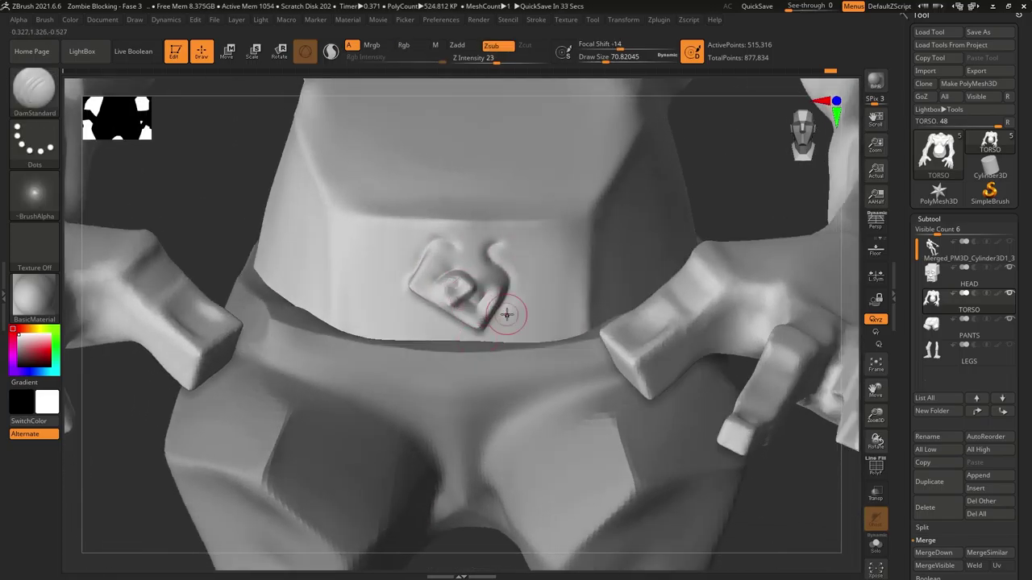
pyautogui.moveTo(444, 298)
pyautogui.mouseDown()
pyautogui.moveTo(487, 268)
pyautogui.moveTo(450, 286)
pyautogui.mouseUp()
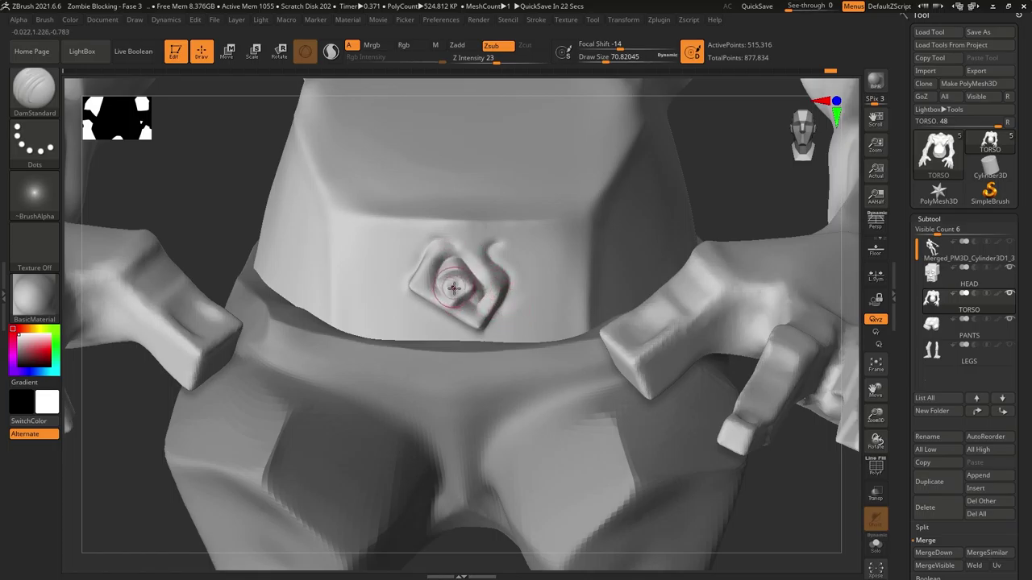
# - Frame the whole figure from the front and make a Best Preview Render of it
pyautogui.press('f')
pyautogui.moveTo(714, 172); pyautogui.dragTo(593, 326, button='right')
pyautogui.click(875, 82)
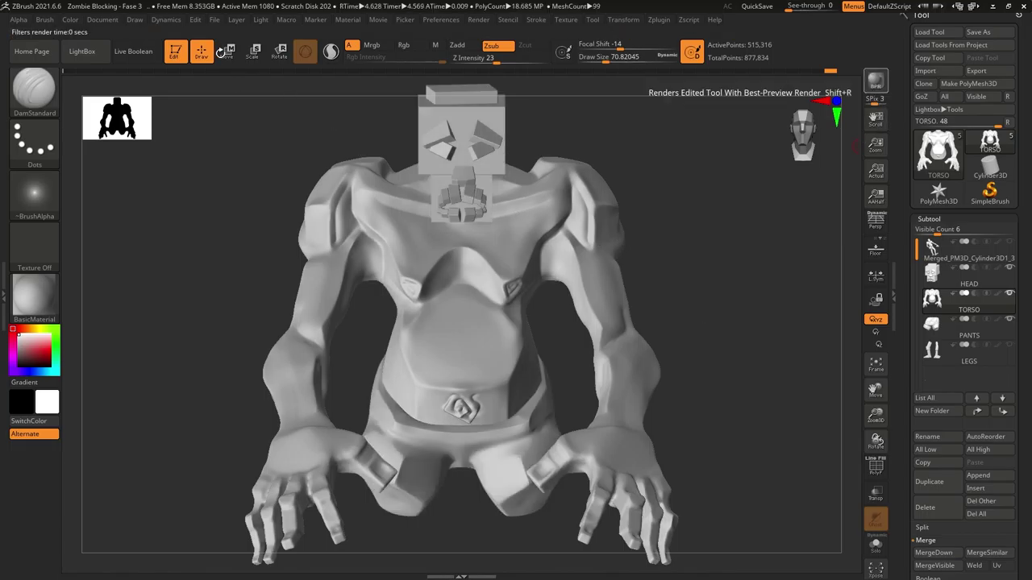
pyautogui.click(478, 19)
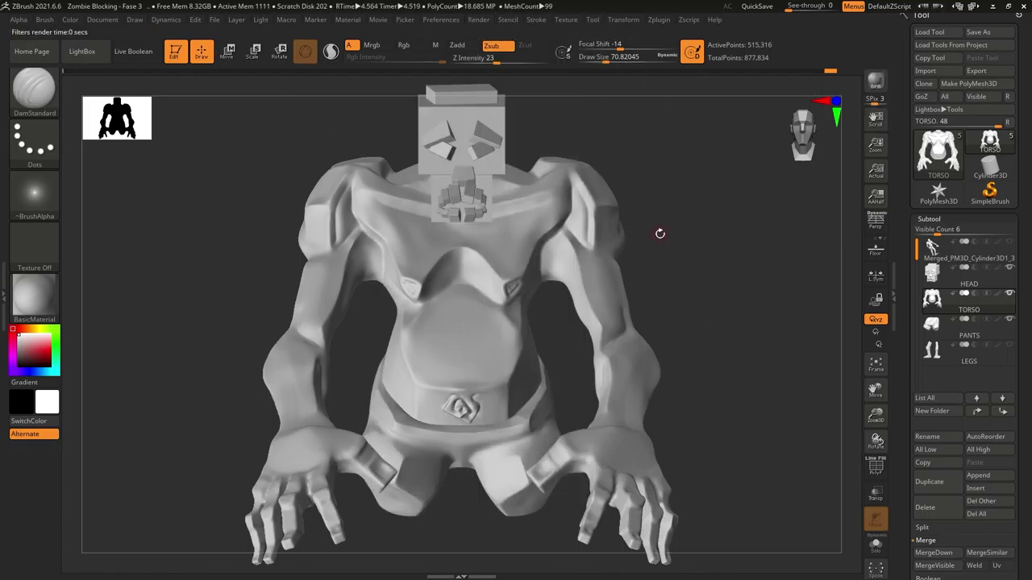